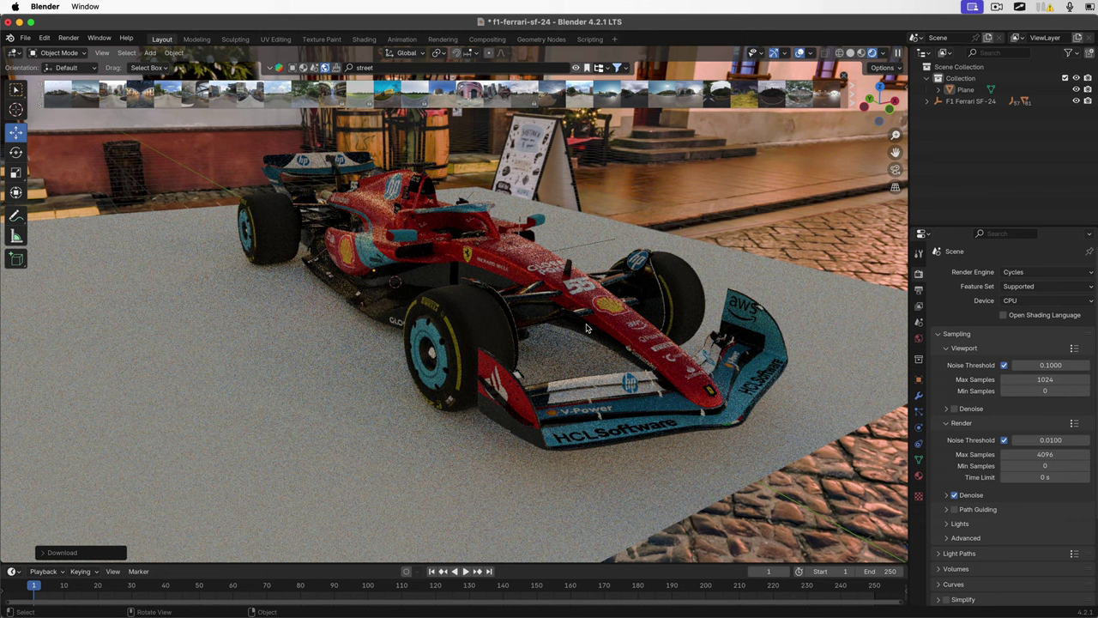
Examine the Ferrari F1 car and its ground plane from all around against the street HDRI in the rendered viewport.
{"action": "scroll", "coordinate": [587, 328], "scroll_direction": "left", "scroll_amount": 10}
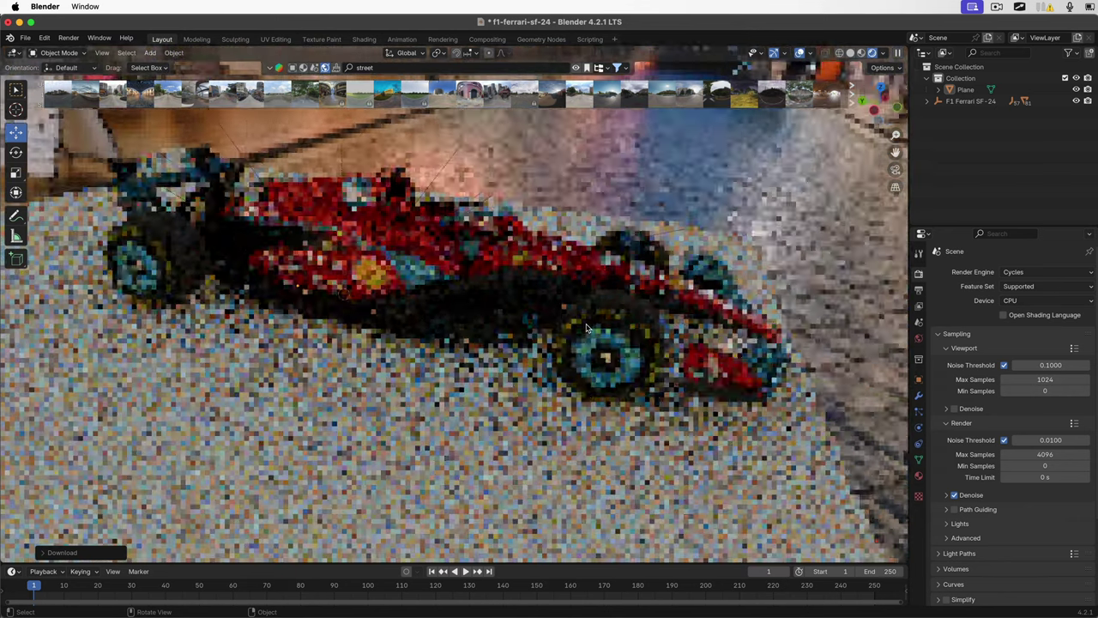
{"action": "scroll", "coordinate": [587, 328], "scroll_direction": "left", "scroll_amount": 15}
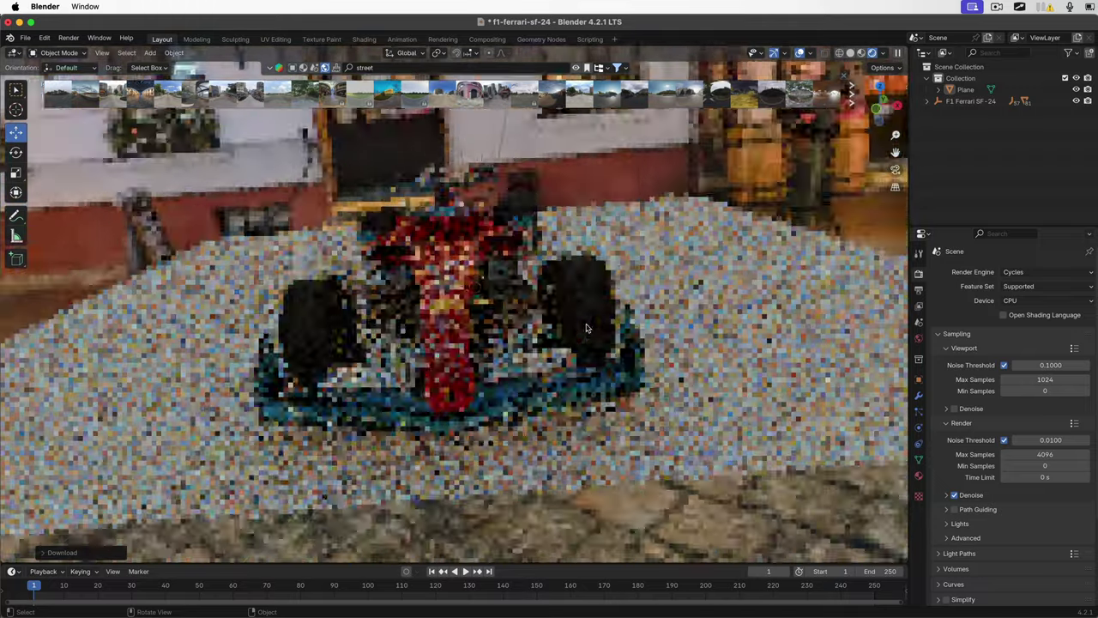
{"action": "scroll", "coordinate": [586, 329], "scroll_direction": "left", "scroll_amount": 15}
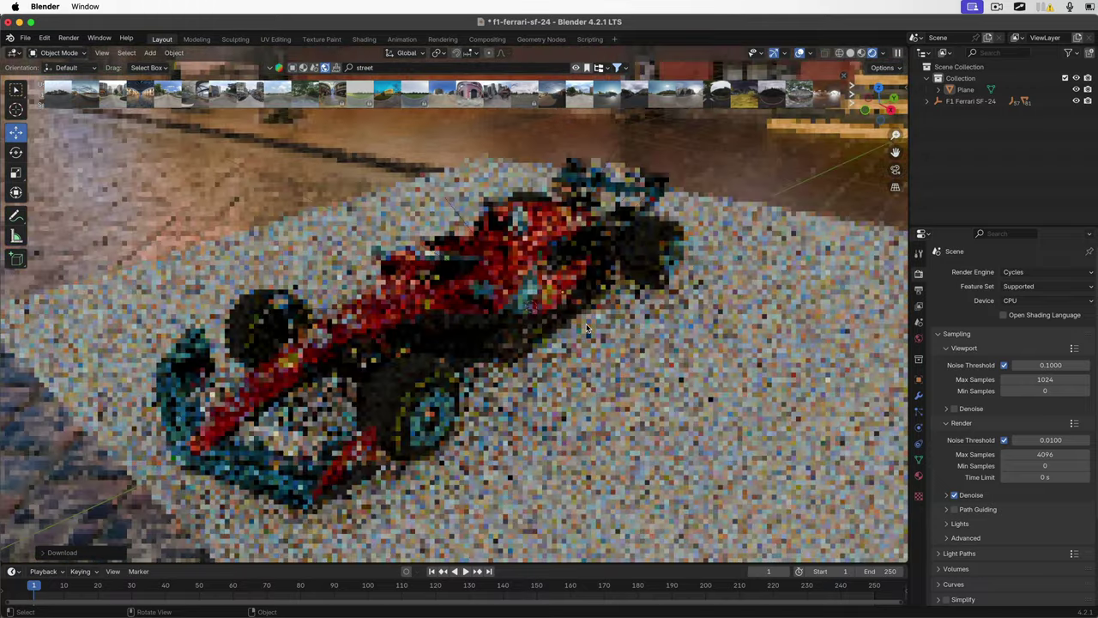
{"action": "scroll", "coordinate": [586, 329], "scroll_direction": "left", "scroll_amount": 15}
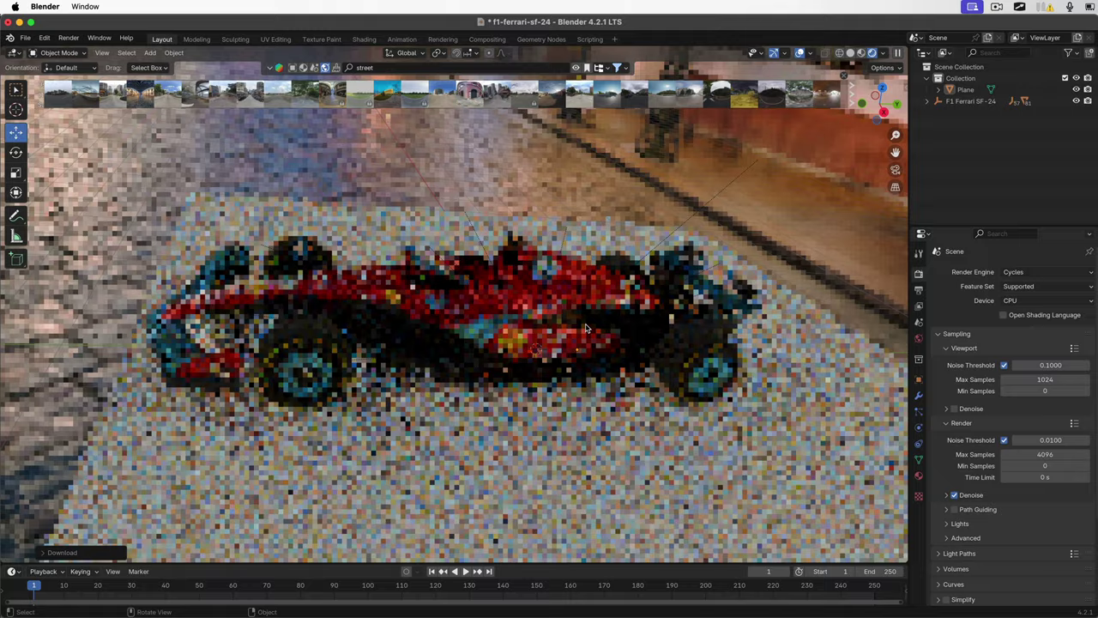
{"action": "scroll", "coordinate": [587, 328], "scroll_direction": "left", "scroll_amount": 15}
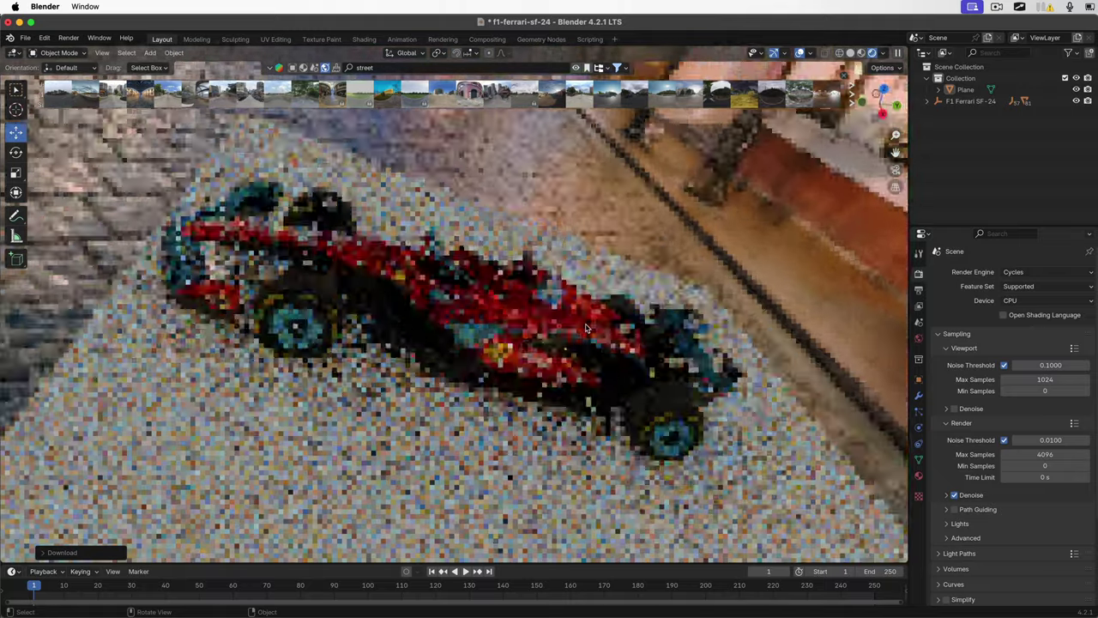
{"action": "scroll", "coordinate": [587, 328], "scroll_direction": "left", "scroll_amount": 15}
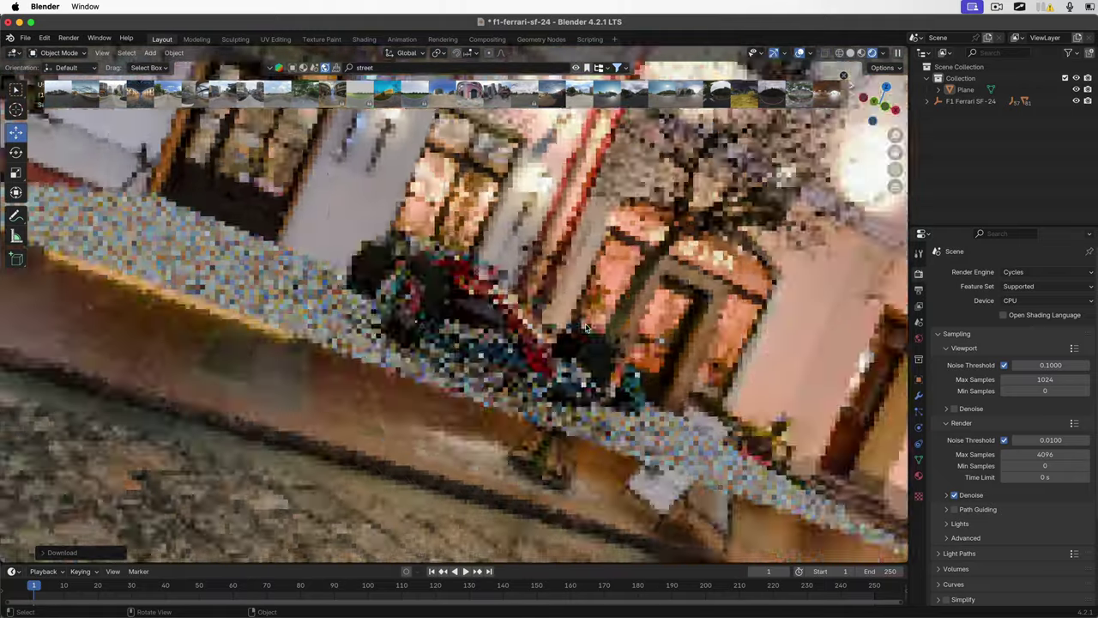
{"action": "scroll", "coordinate": [586, 329], "scroll_direction": "left", "scroll_amount": 15}
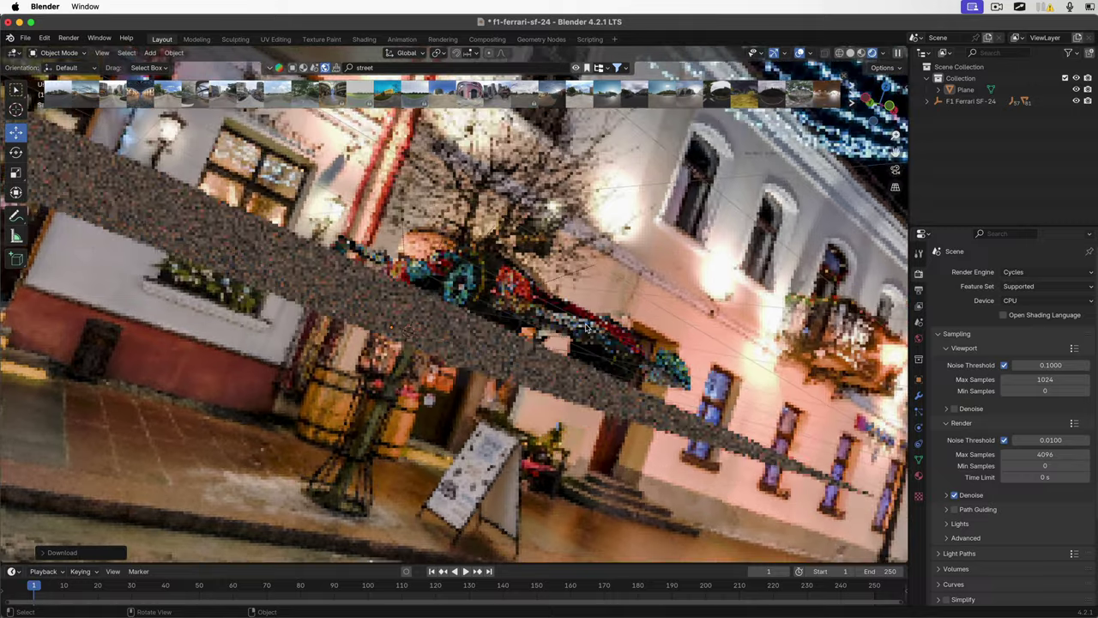
{"action": "scroll", "coordinate": [587, 328], "scroll_direction": "left", "scroll_amount": 15}
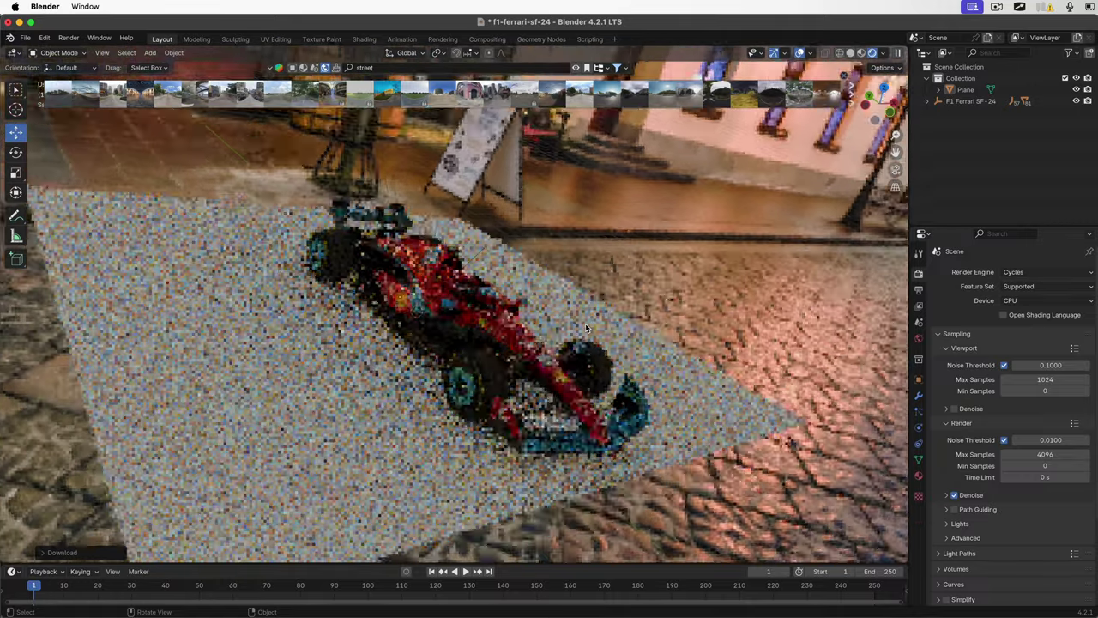
{"action": "scroll", "coordinate": [586, 329], "scroll_direction": "left", "scroll_amount": 15}
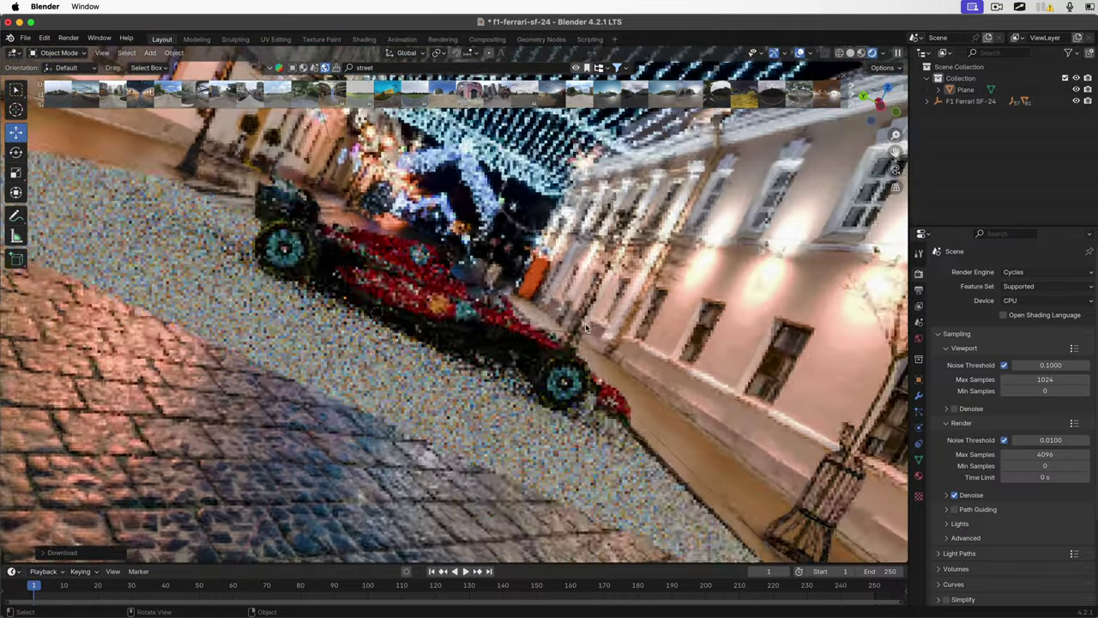
{"action": "scroll", "coordinate": [585, 322], "scroll_direction": "left", "scroll_amount": 15}
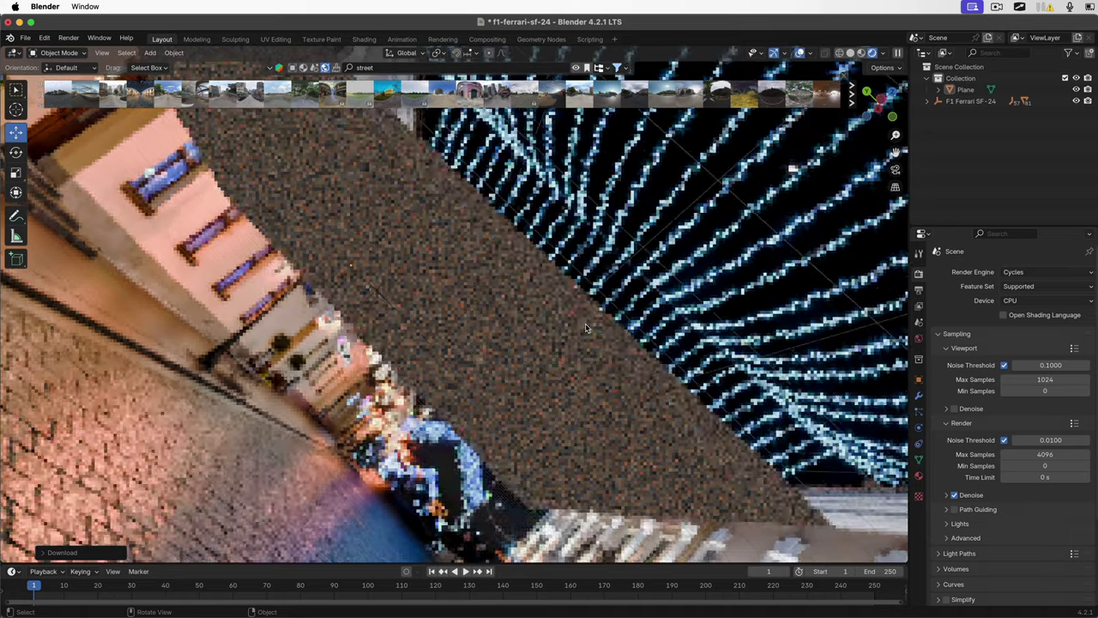
{"action": "scroll", "coordinate": [586, 327], "scroll_direction": "left", "scroll_amount": 15}
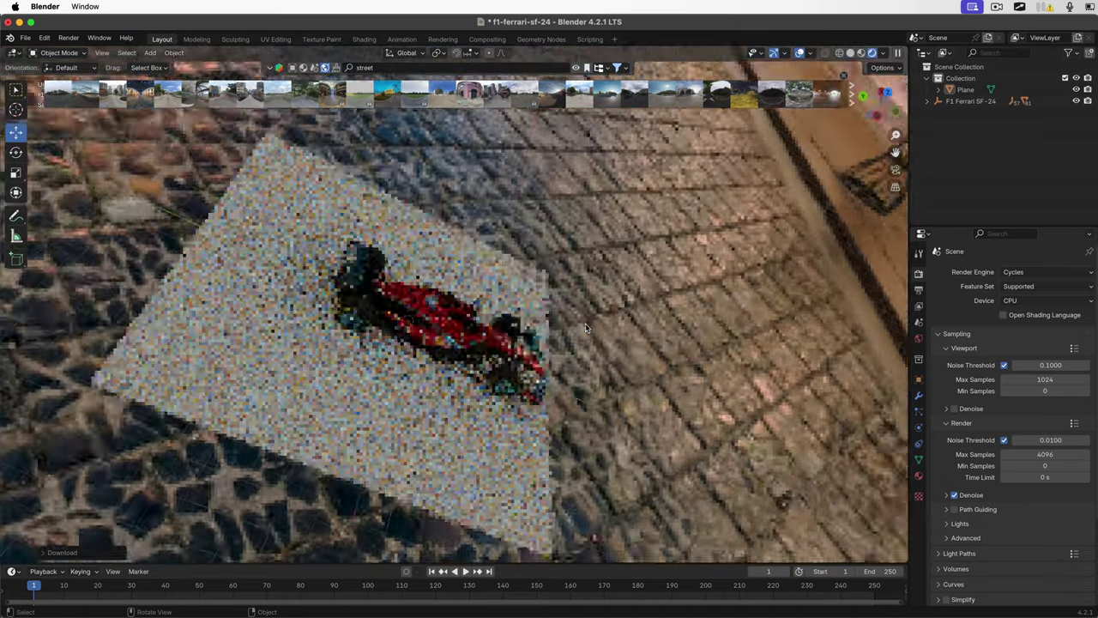
{"action": "scroll", "coordinate": [586, 327], "scroll_direction": "left", "scroll_amount": 15}
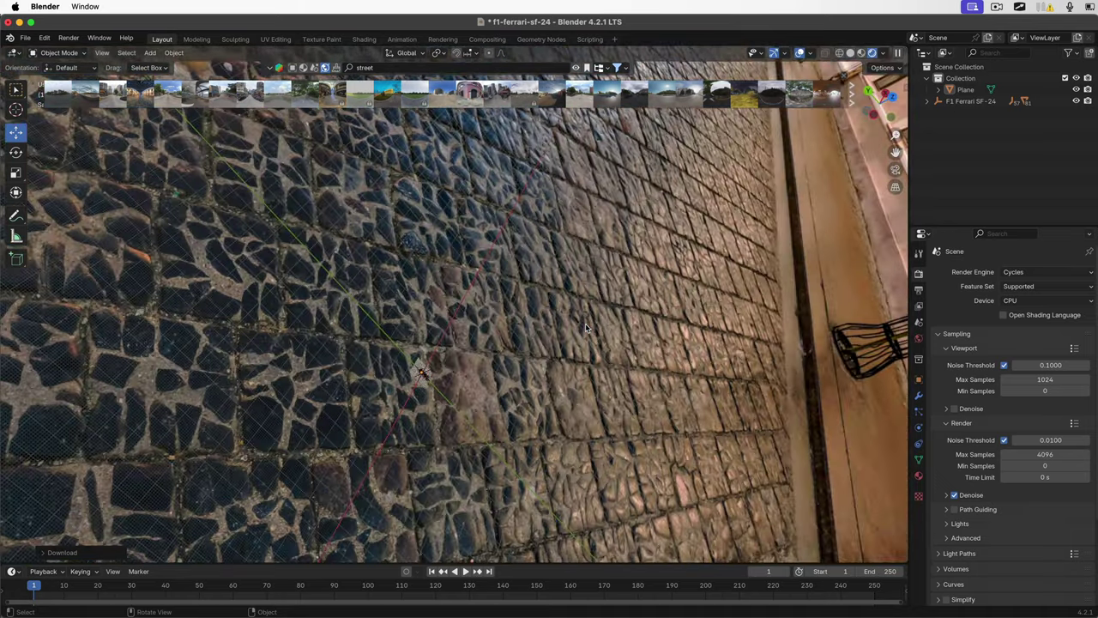
{"action": "scroll", "coordinate": [585, 326], "scroll_direction": "left", "scroll_amount": 15}
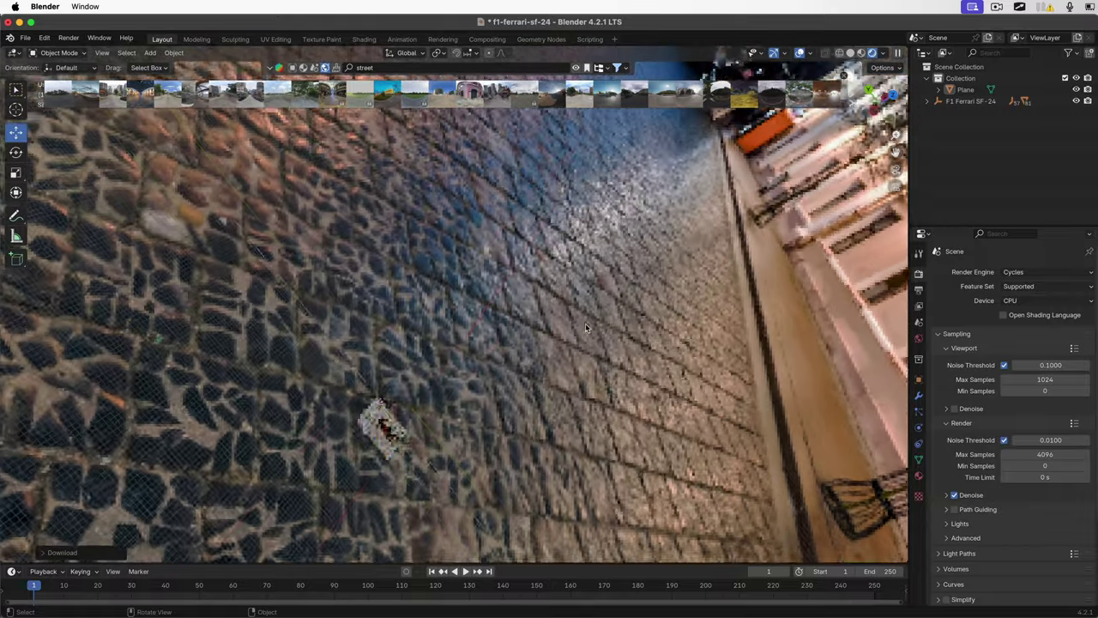
{"action": "scroll", "coordinate": [585, 327], "scroll_direction": "left", "scroll_amount": 15}
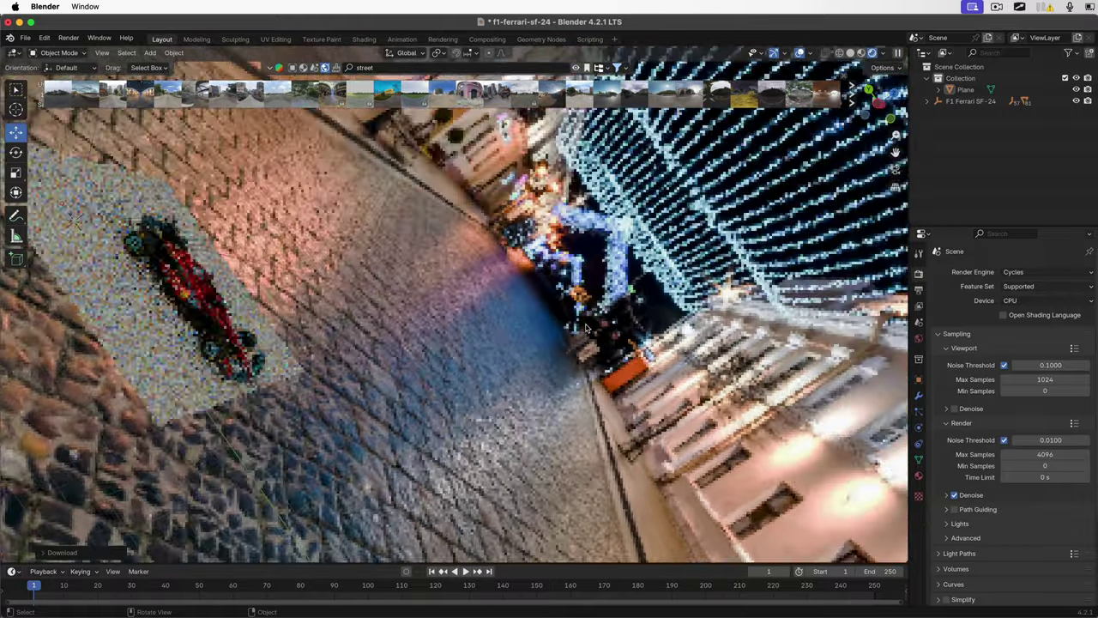
{"action": "scroll", "coordinate": [586, 326], "scroll_direction": "left", "scroll_amount": 15}
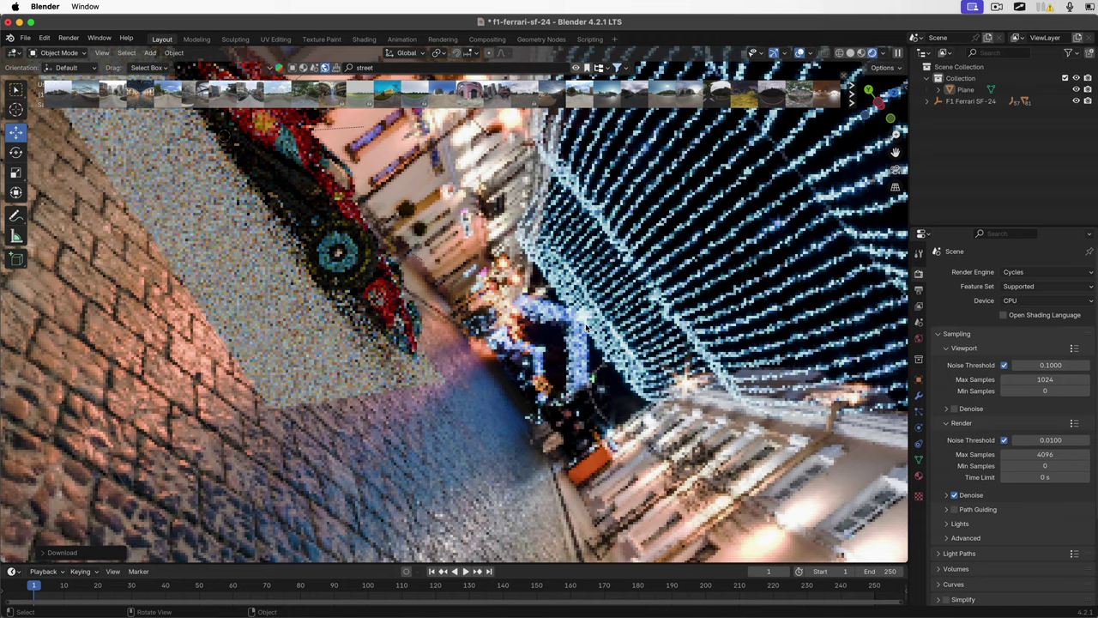
{"action": "scroll", "coordinate": [585, 327], "scroll_direction": "left", "scroll_amount": 15}
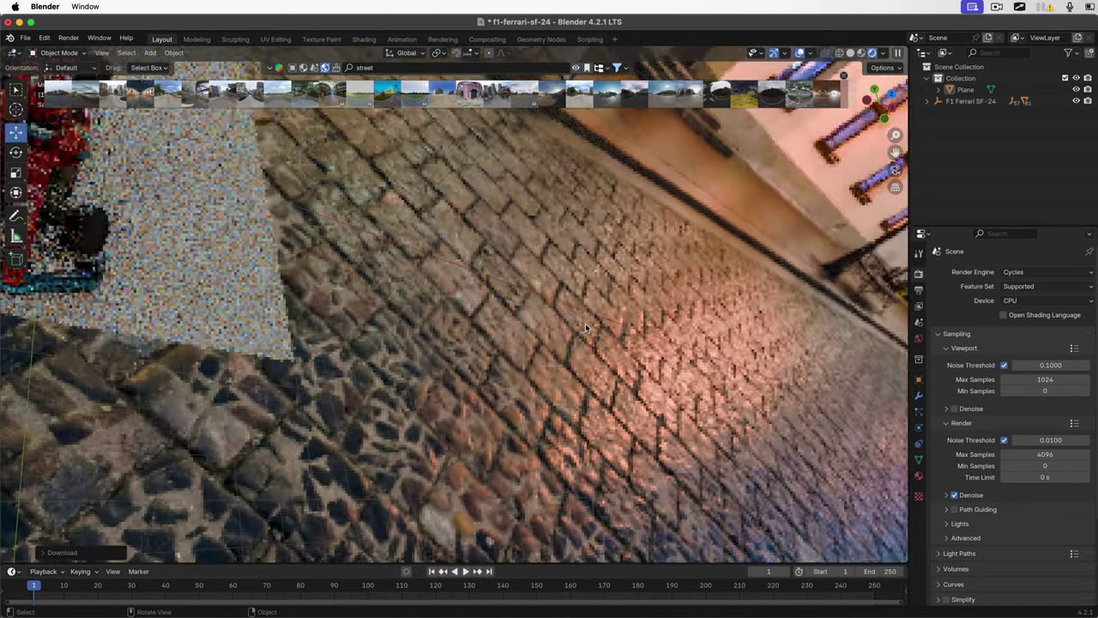
{"action": "scroll", "coordinate": [586, 326], "scroll_direction": "left", "scroll_amount": 15}
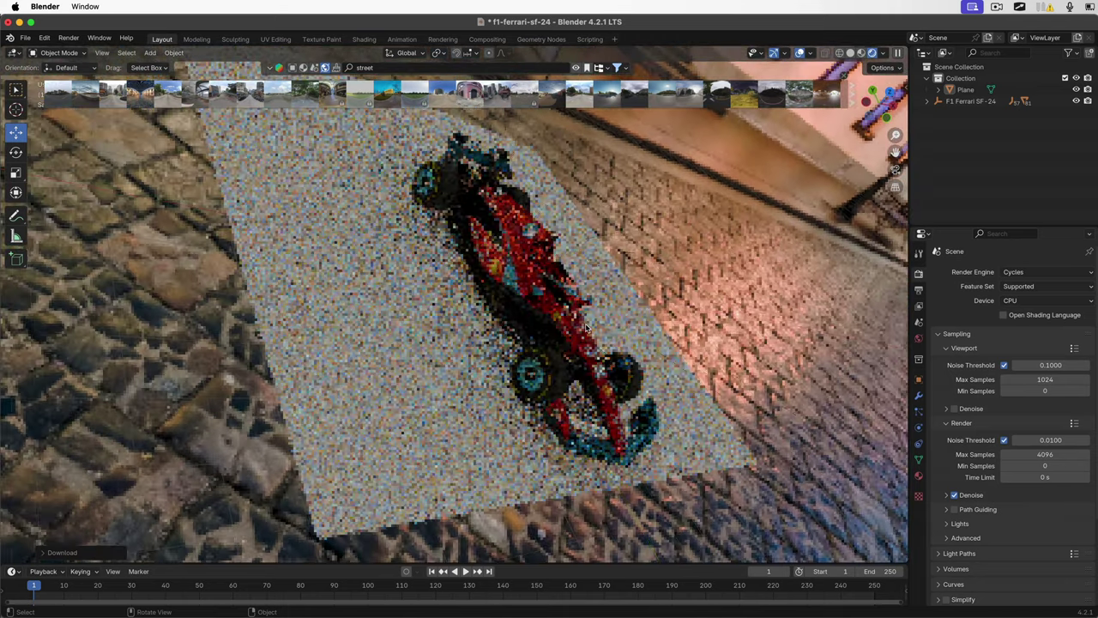
Inspect the car's side floor up close and its placement on the plane from above against the cobblestones.
{"action": "scroll", "coordinate": [586, 327], "scroll_direction": "up", "scroll_amount": 5}
{"action": "scroll", "coordinate": [586, 327], "scroll_direction": "up", "scroll_amount": 3}
{"action": "scroll", "coordinate": [586, 327], "scroll_direction": "up", "scroll_amount": 5}
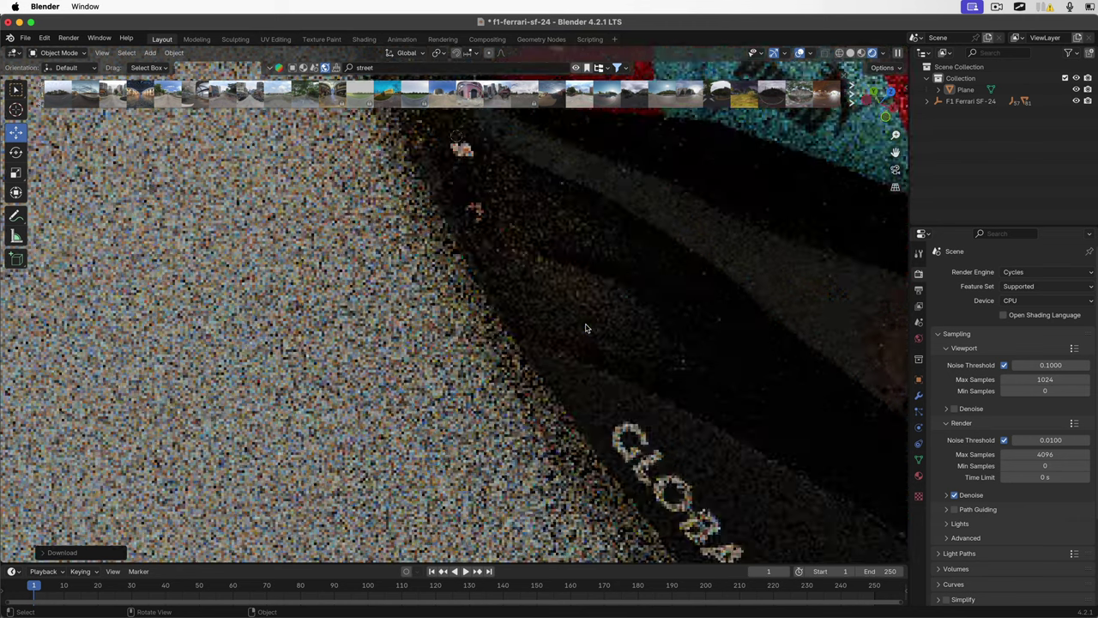
{"action": "scroll", "coordinate": [586, 327], "scroll_direction": "down", "scroll_amount": 8}
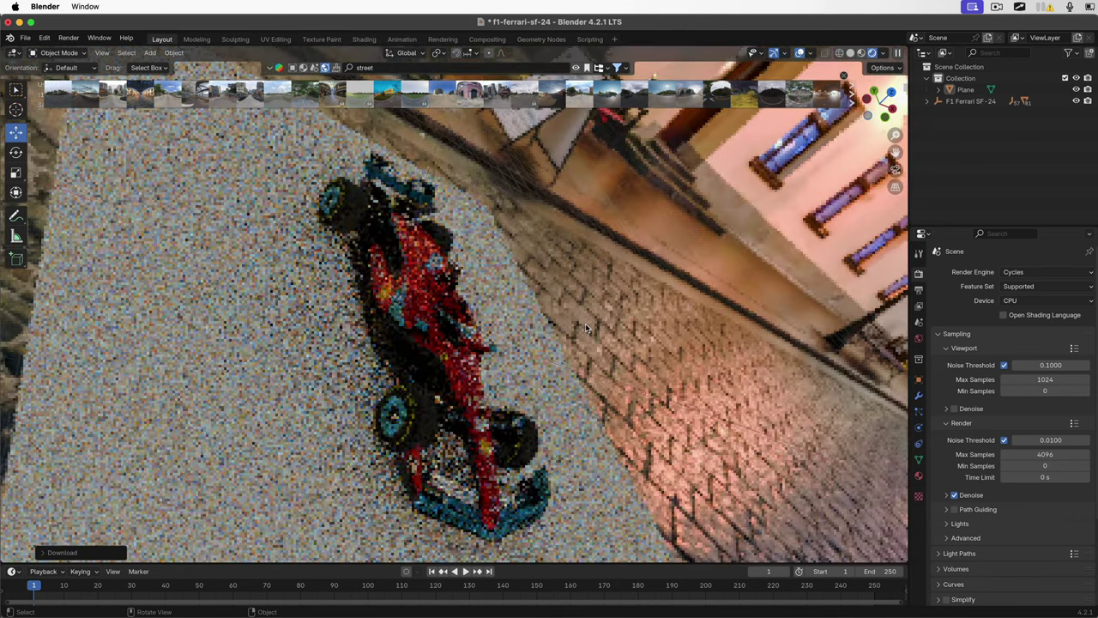
{"action": "scroll", "coordinate": [585, 327], "scroll_direction": "down", "scroll_amount": 10}
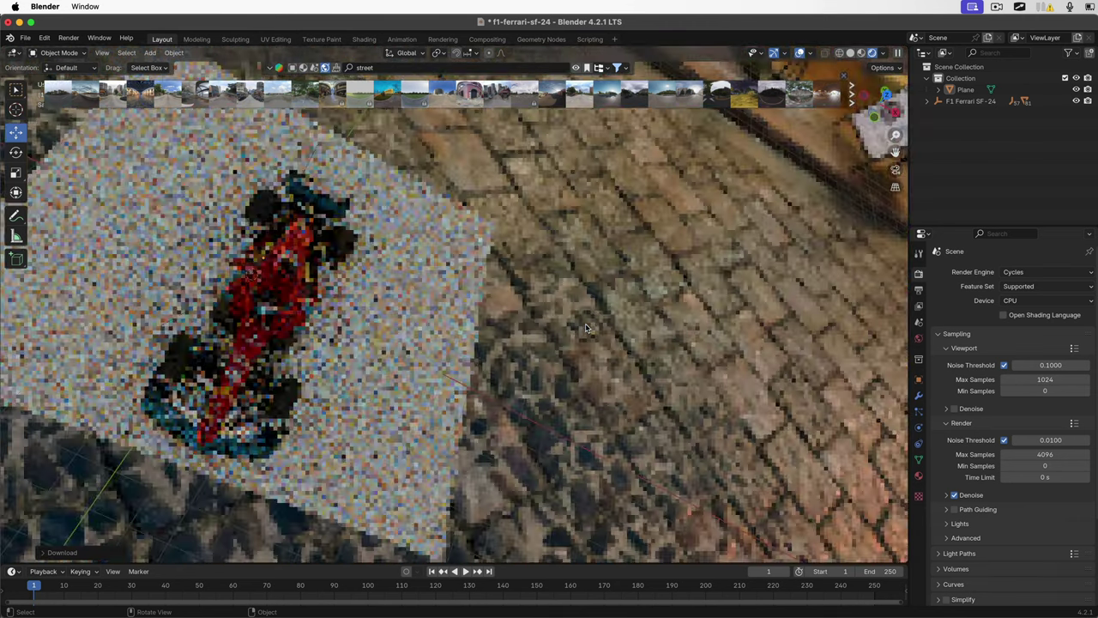
{"action": "scroll", "coordinate": [586, 327], "scroll_direction": "up", "scroll_amount": 10}
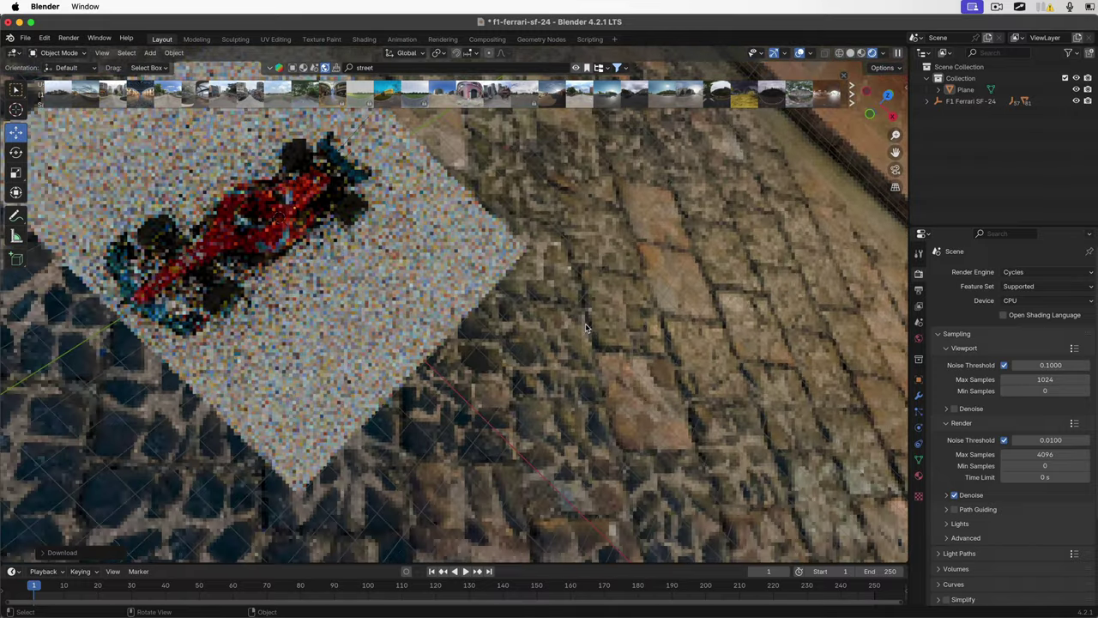
{"action": "scroll", "coordinate": [586, 327], "scroll_direction": "down", "scroll_amount": 10}
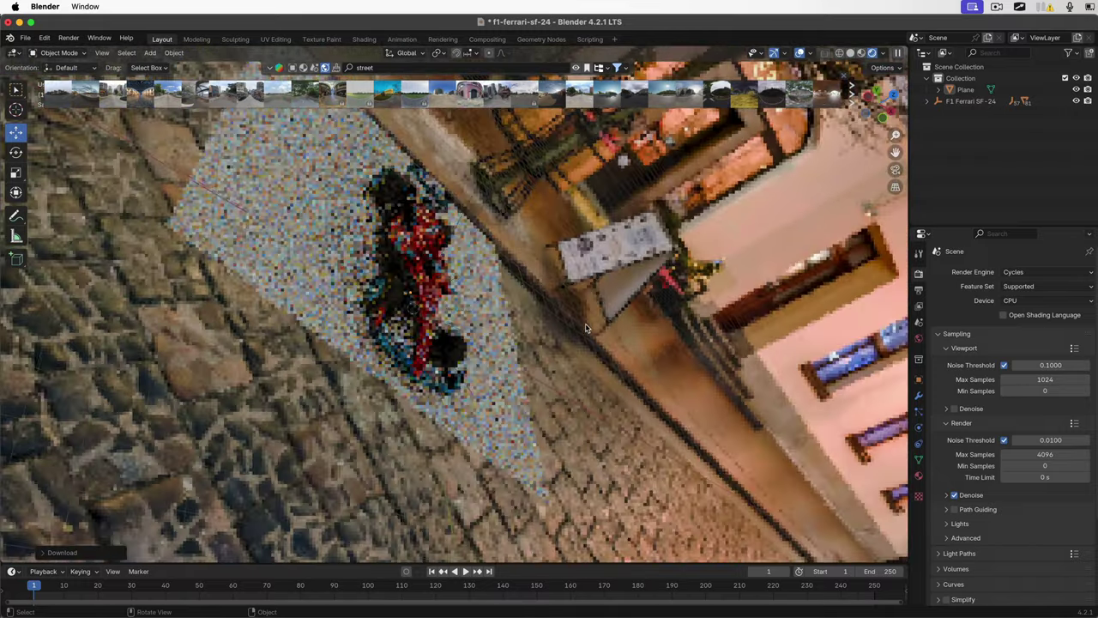
{"action": "scroll", "coordinate": [586, 327], "scroll_direction": "up", "scroll_amount": 10}
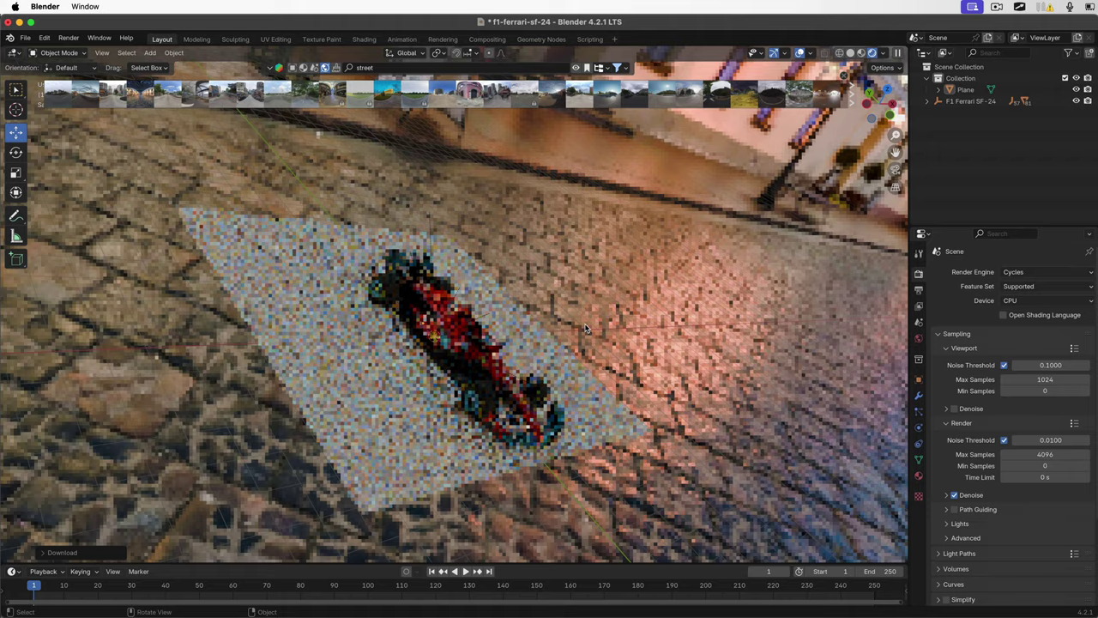
{"action": "scroll", "coordinate": [586, 327], "scroll_direction": "up", "scroll_amount": 10}
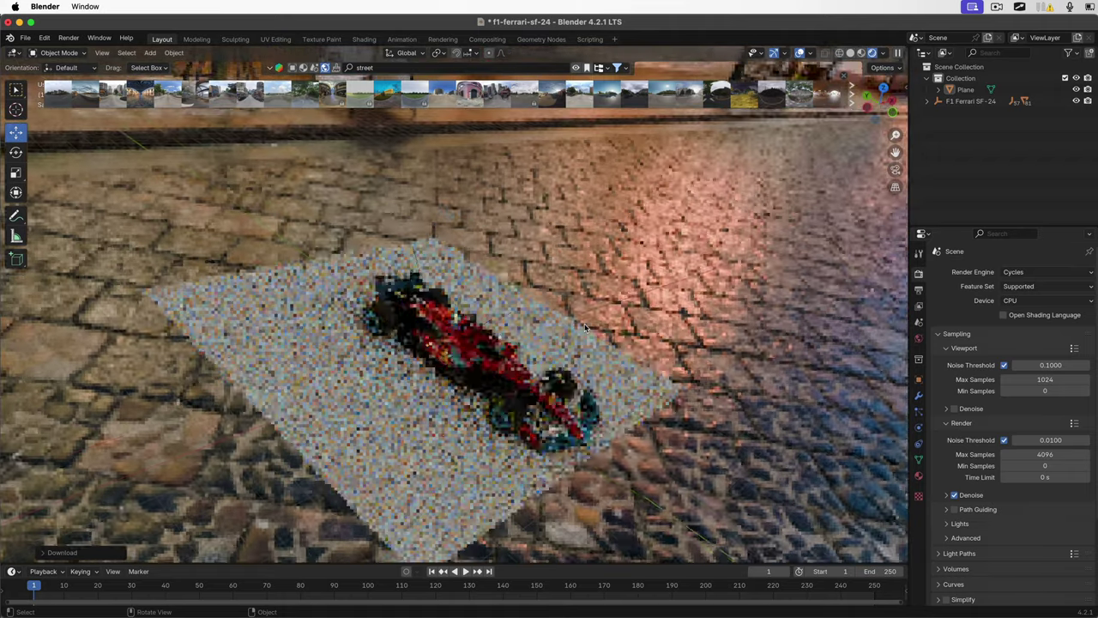
Frame the whole car in a low side view with its nose pointing left and the cobbled street and red-based building behind it.
{"action": "scroll", "coordinate": [583, 326], "scroll_direction": "up", "scroll_amount": 5}
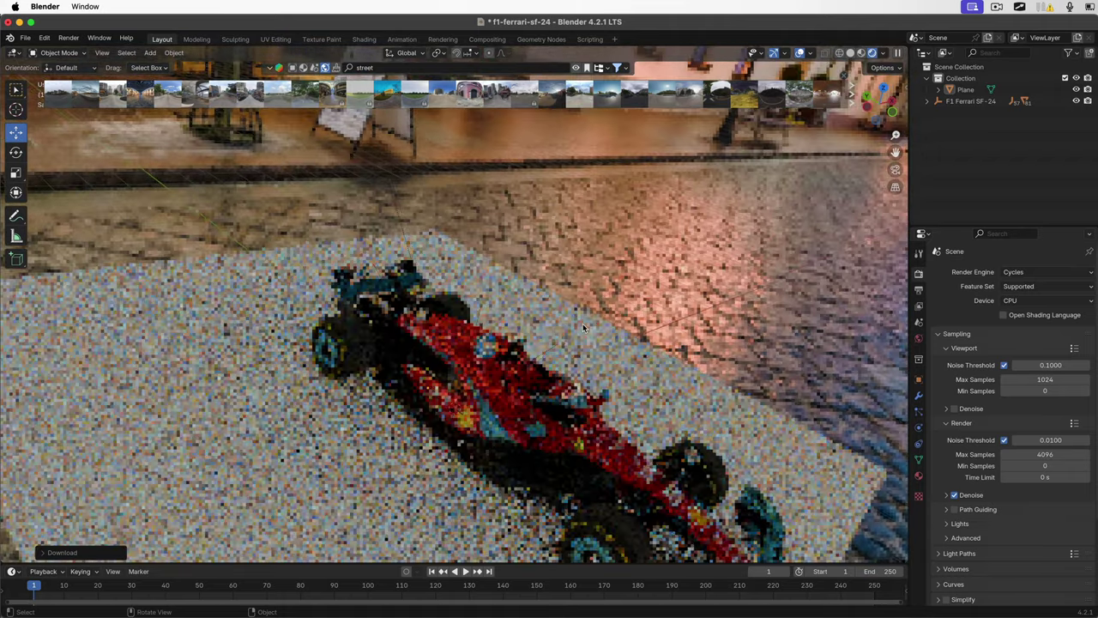
{"action": "scroll", "coordinate": [583, 327], "scroll_direction": "right", "scroll_amount": 10}
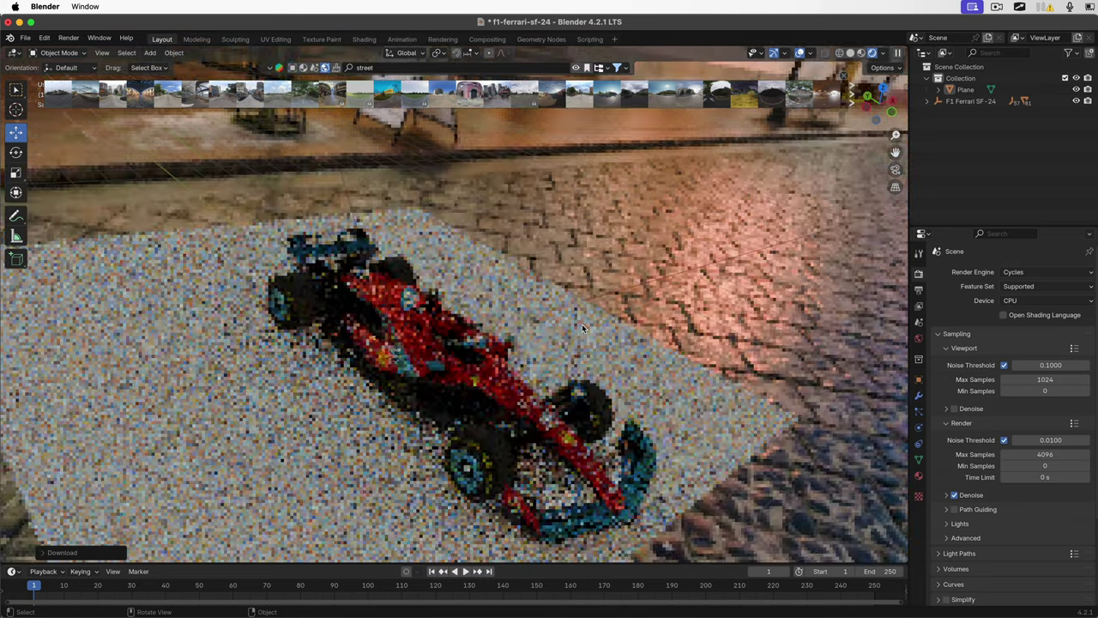
{"action": "scroll", "coordinate": [582, 326], "scroll_direction": "right", "scroll_amount": 10}
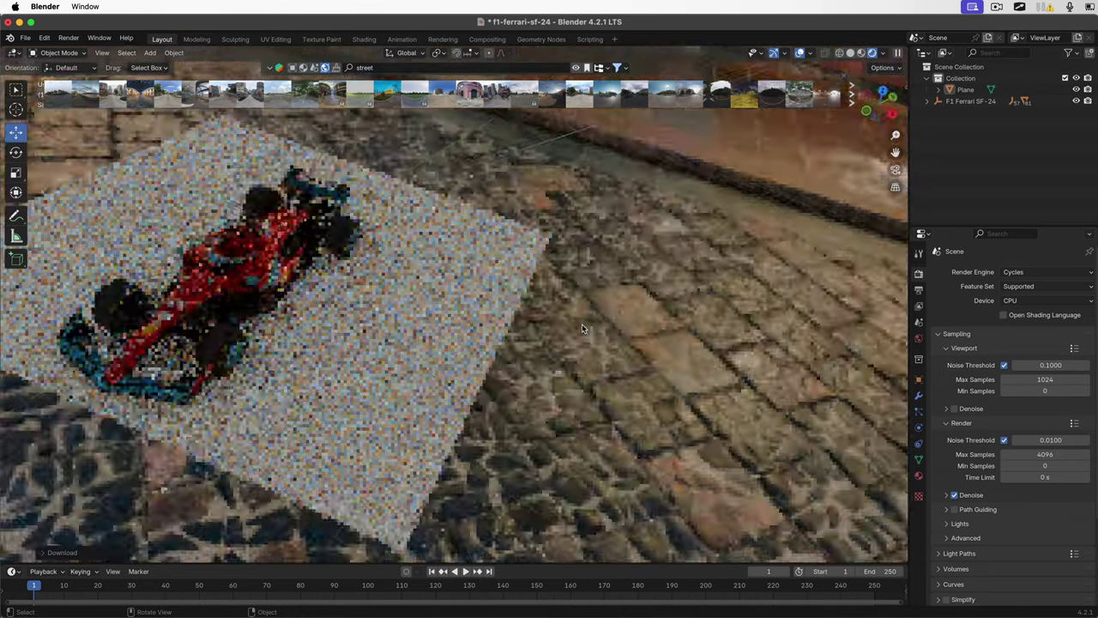
{"action": "scroll", "coordinate": [581, 328], "scroll_direction": "up", "scroll_amount": 10}
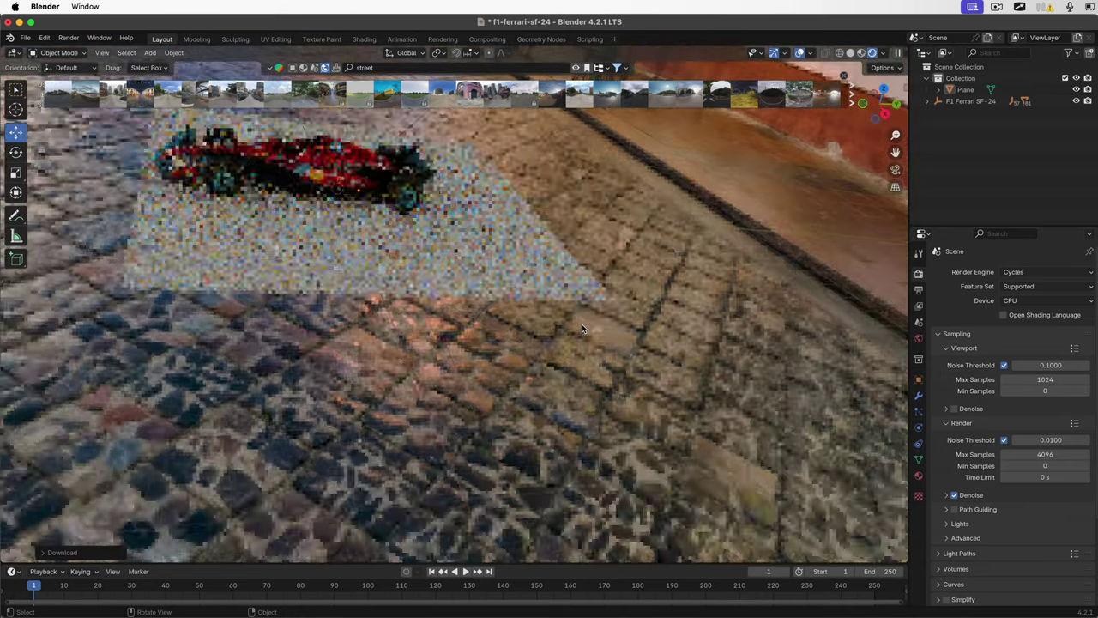
{"action": "scroll", "coordinate": [581, 328], "scroll_direction": "up", "scroll_amount": 10}
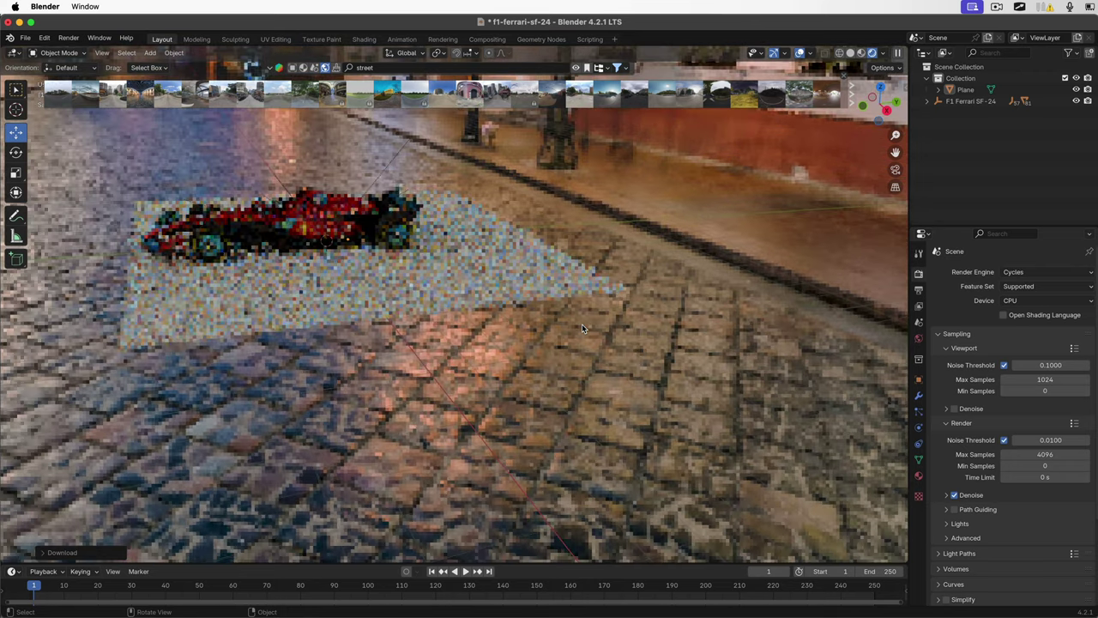
{"action": "scroll", "coordinate": [581, 329], "scroll_direction": "up", "scroll_amount": 10}
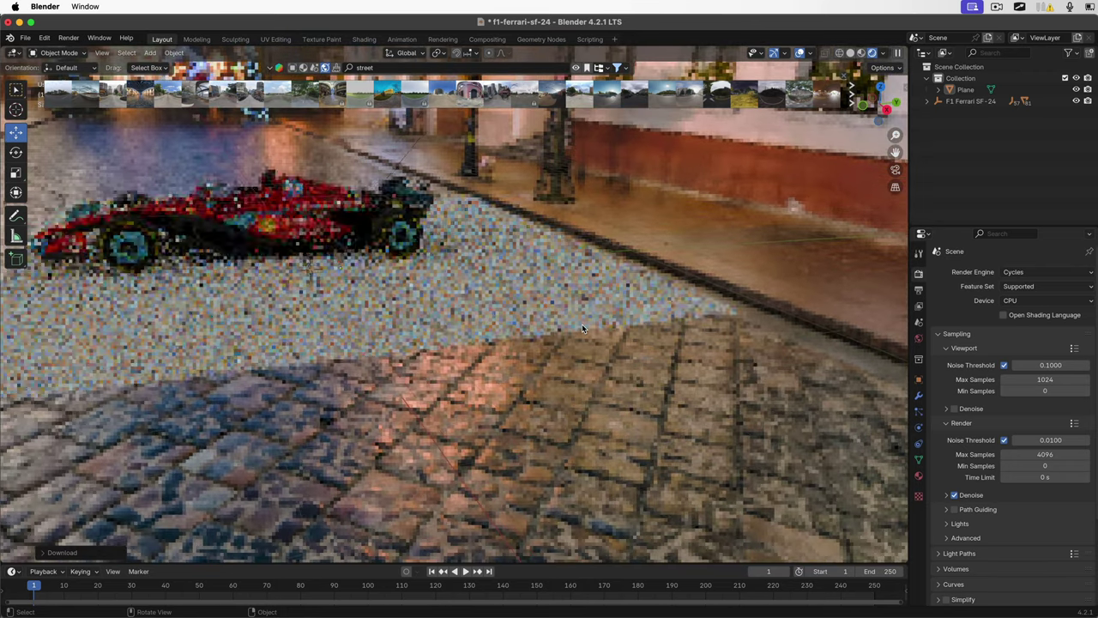
{"action": "scroll", "coordinate": [581, 326], "scroll_direction": "up", "scroll_amount": 10}
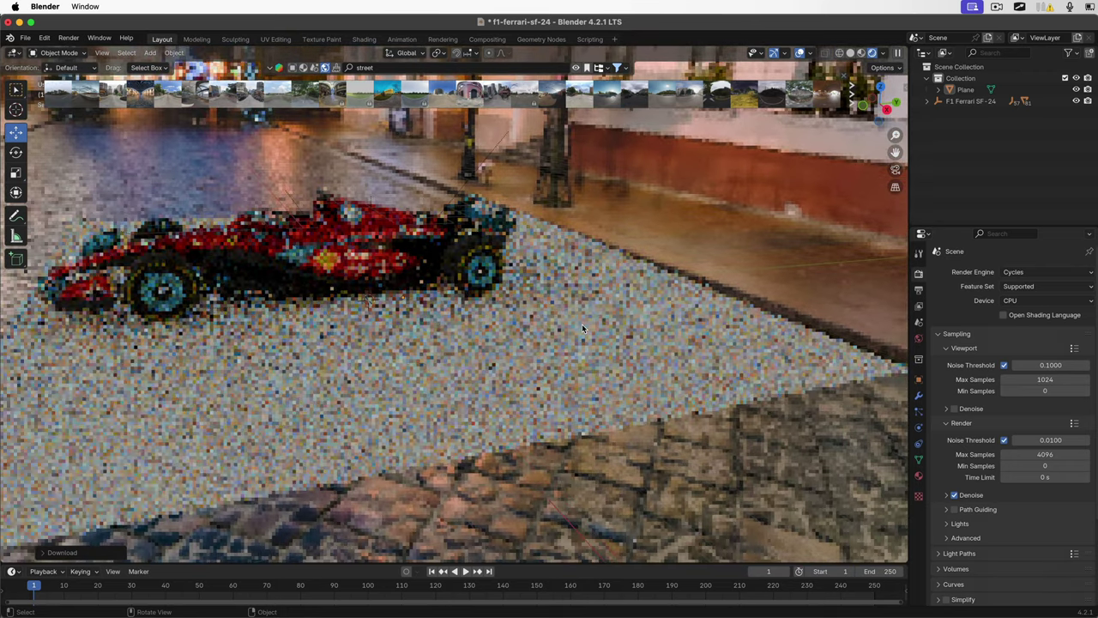
{"action": "scroll", "coordinate": [581, 329], "scroll_direction": "left", "scroll_amount": 5}
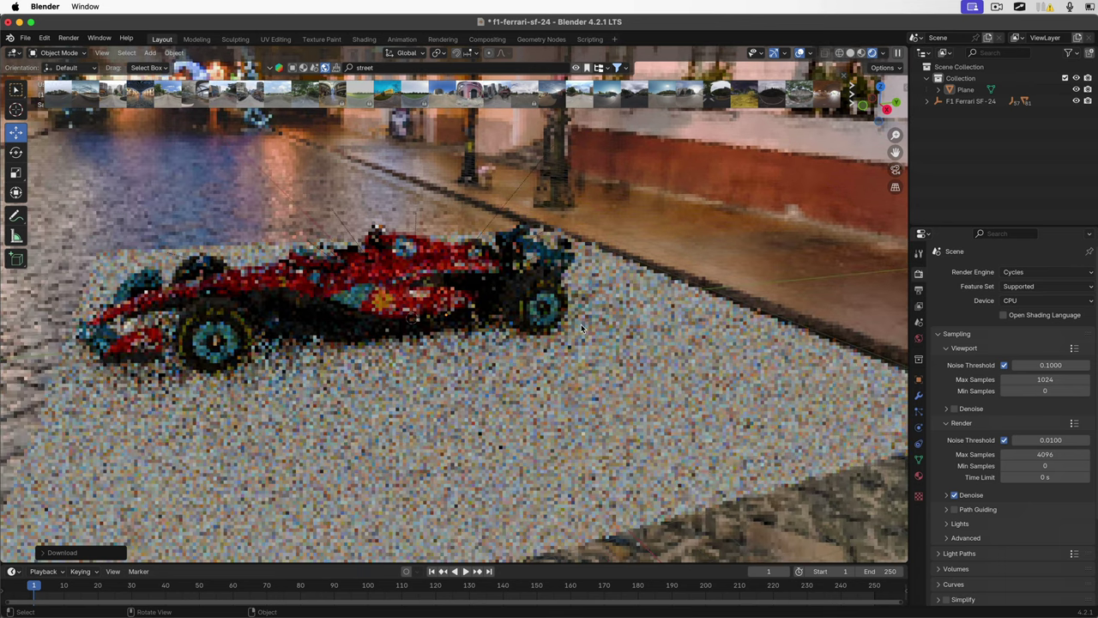
{"action": "scroll", "coordinate": [582, 328], "scroll_direction": "up", "scroll_amount": 5}
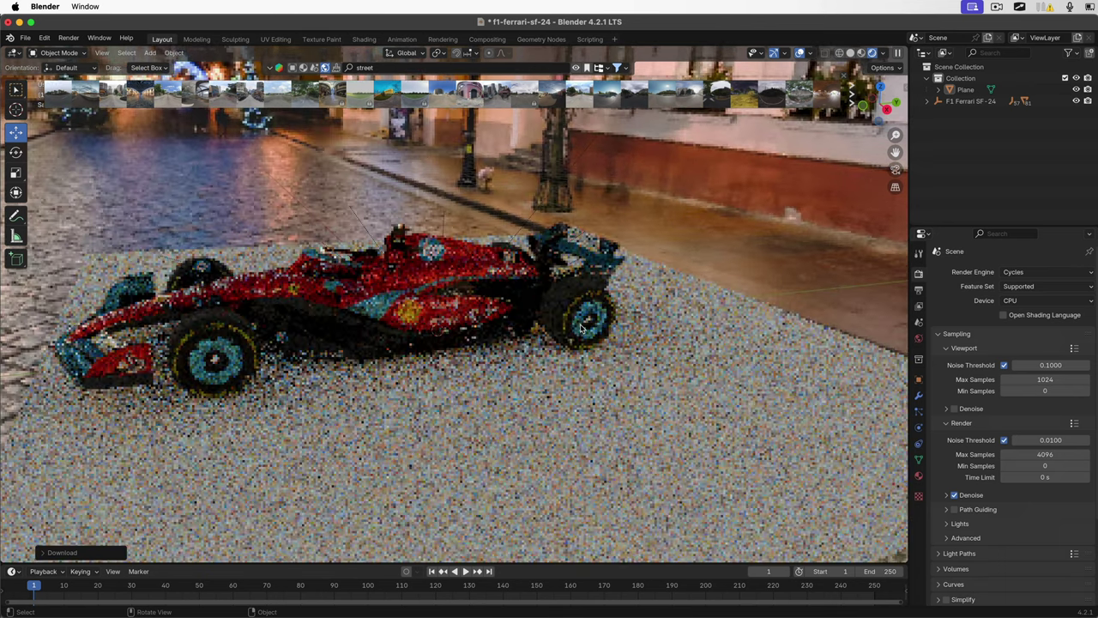
{"action": "scroll", "coordinate": [582, 328], "scroll_direction": "up", "scroll_amount": 2}
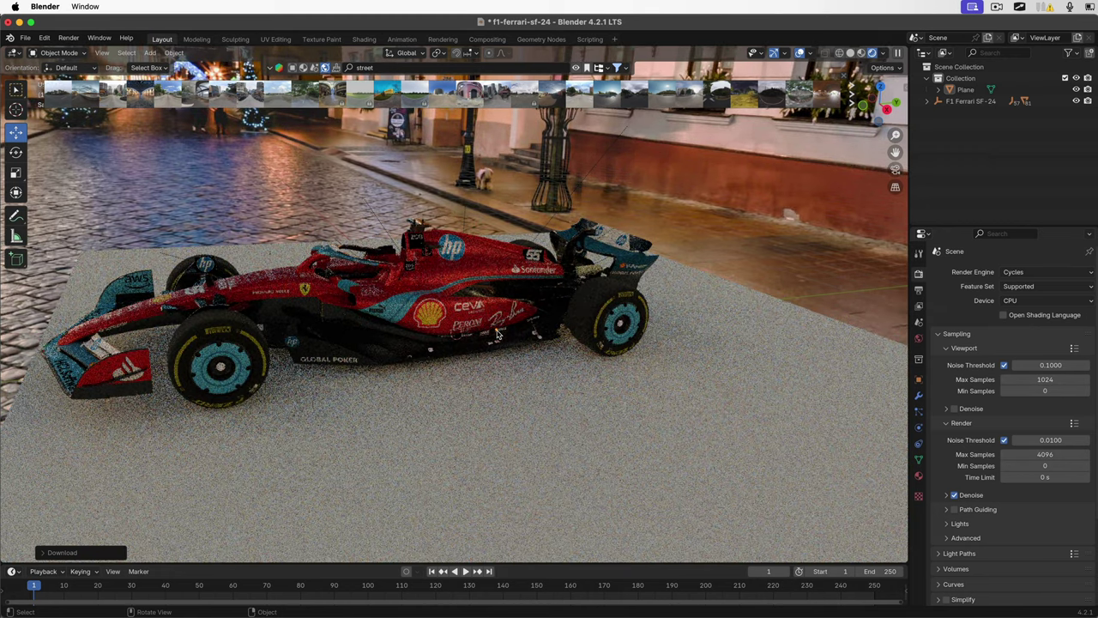
{"action": "mouse_move", "coordinate": [495, 334]}
{"action": "middle_mouse_down"}
{"action": "mouse_move", "coordinate": [485, 330]}
{"action": "mouse_move", "coordinate": [496, 334]}
{"action": "middle_mouse_up"}
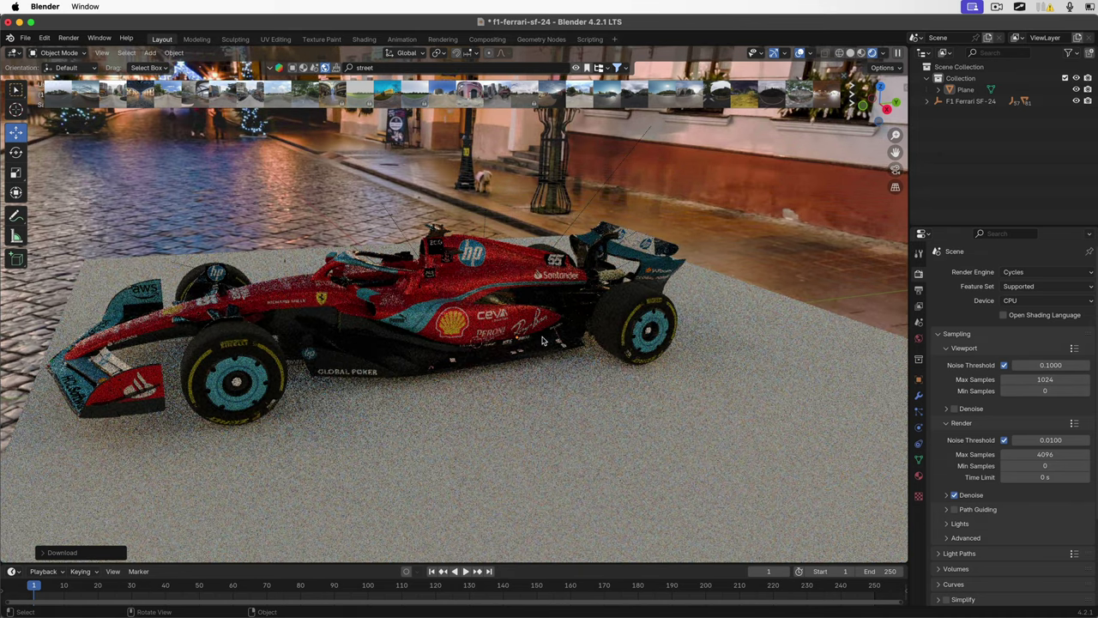
In solid shading, rotate the Ferrari and the ground plane together about 99° around the Z axis so the nose faces the front right.
{"action": "key", "text": "z"}
{"action": "left_click", "coordinate": [753, 342]}
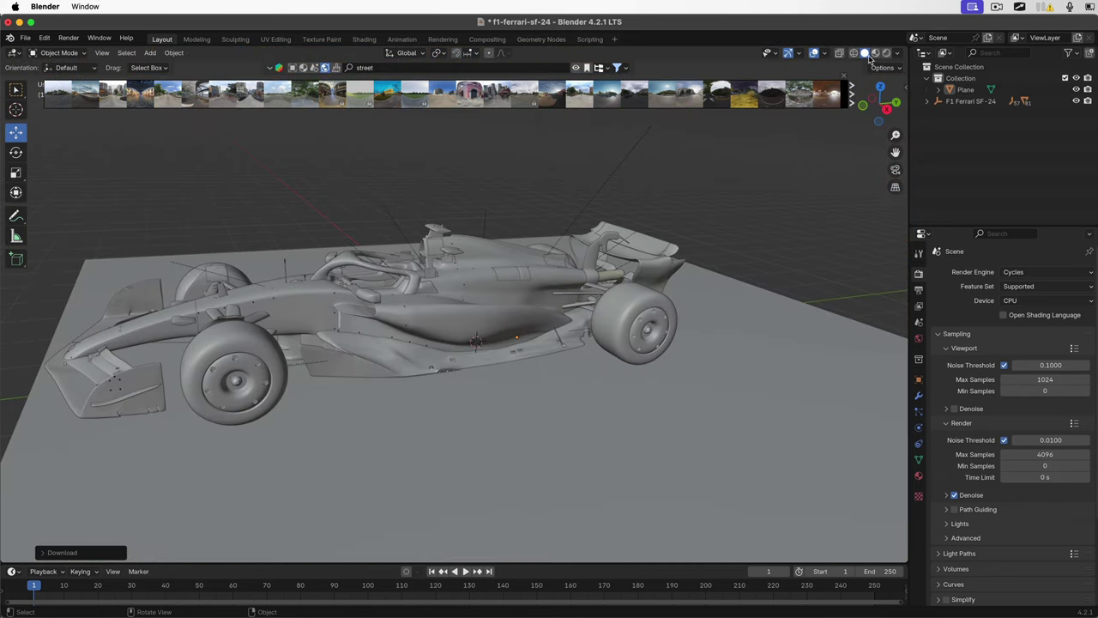
{"action": "left_click", "coordinate": [440, 326]}
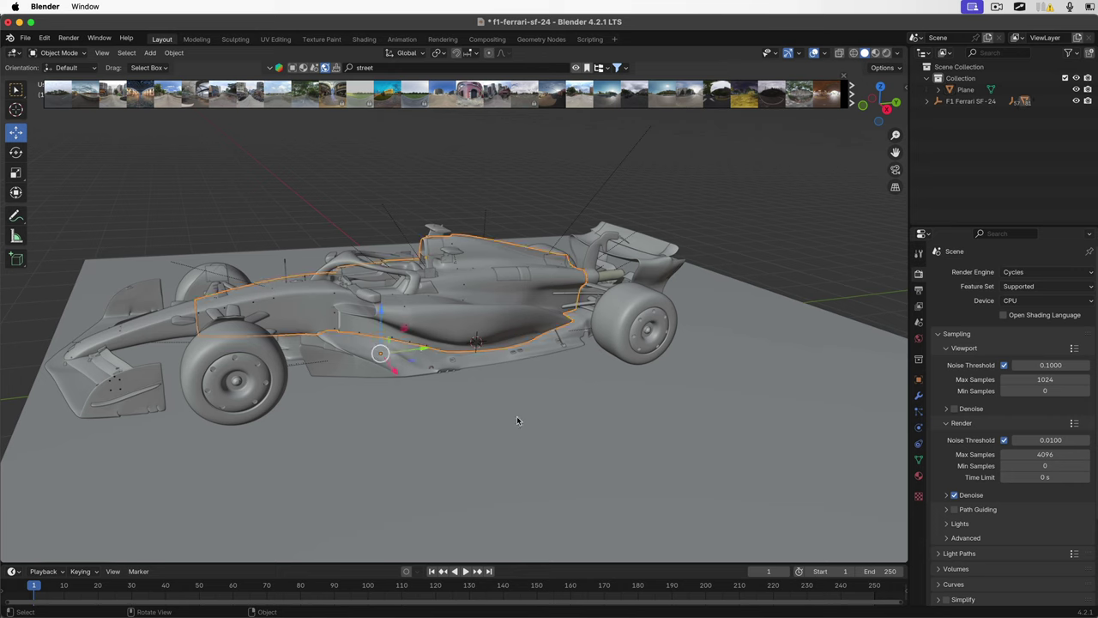
{"action": "left_click", "coordinate": [972, 101]}
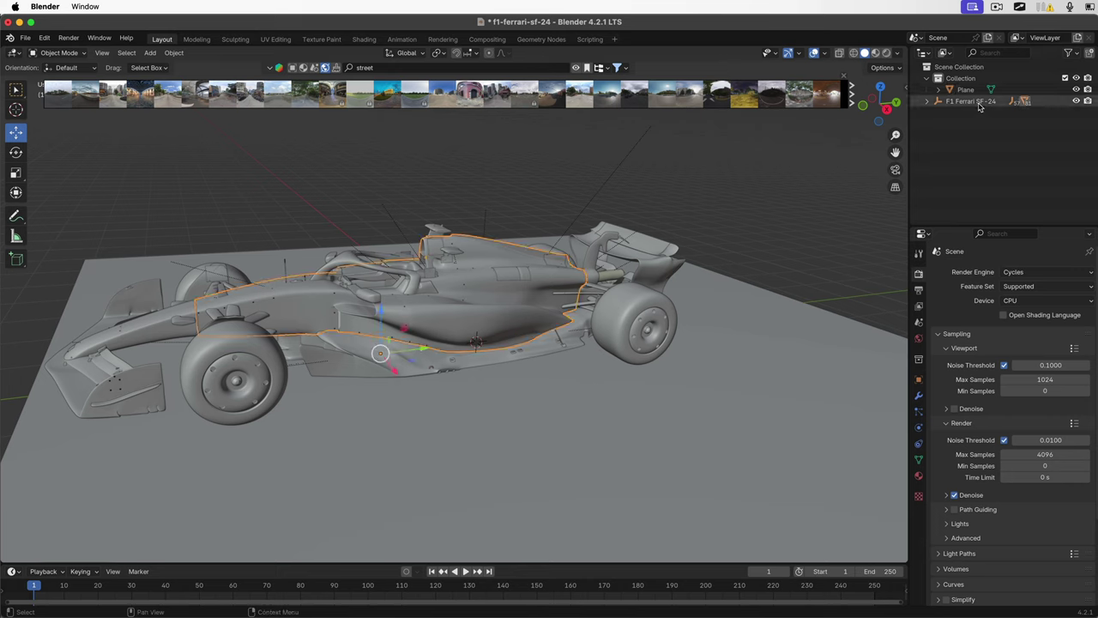
{"action": "left_click", "coordinate": [967, 90], "text": "ctrl"}
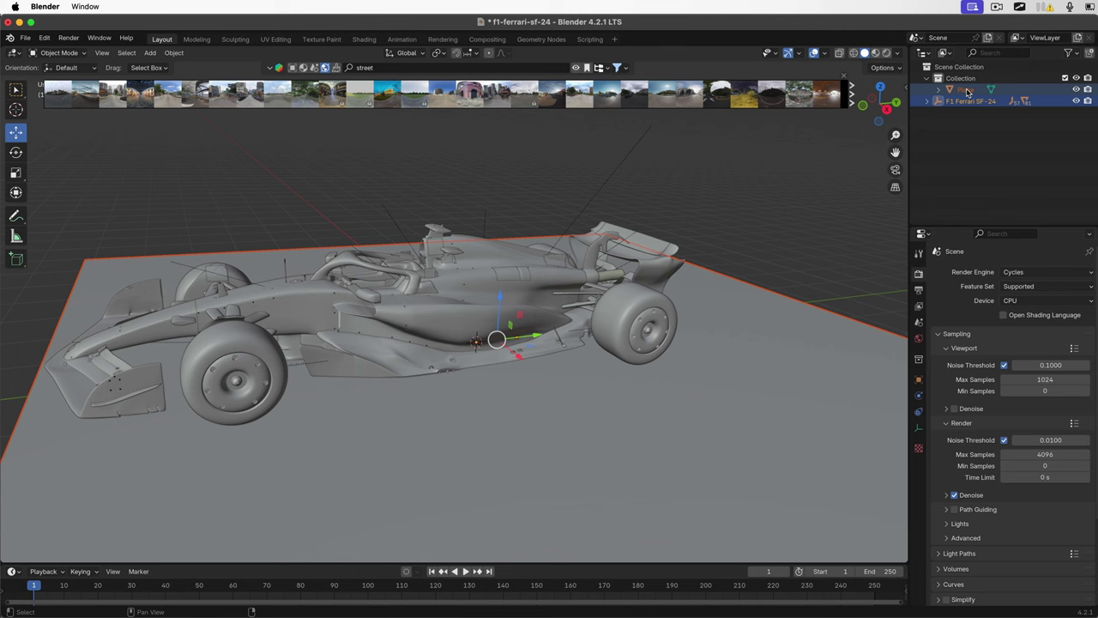
{"action": "left_click", "coordinate": [16, 152]}
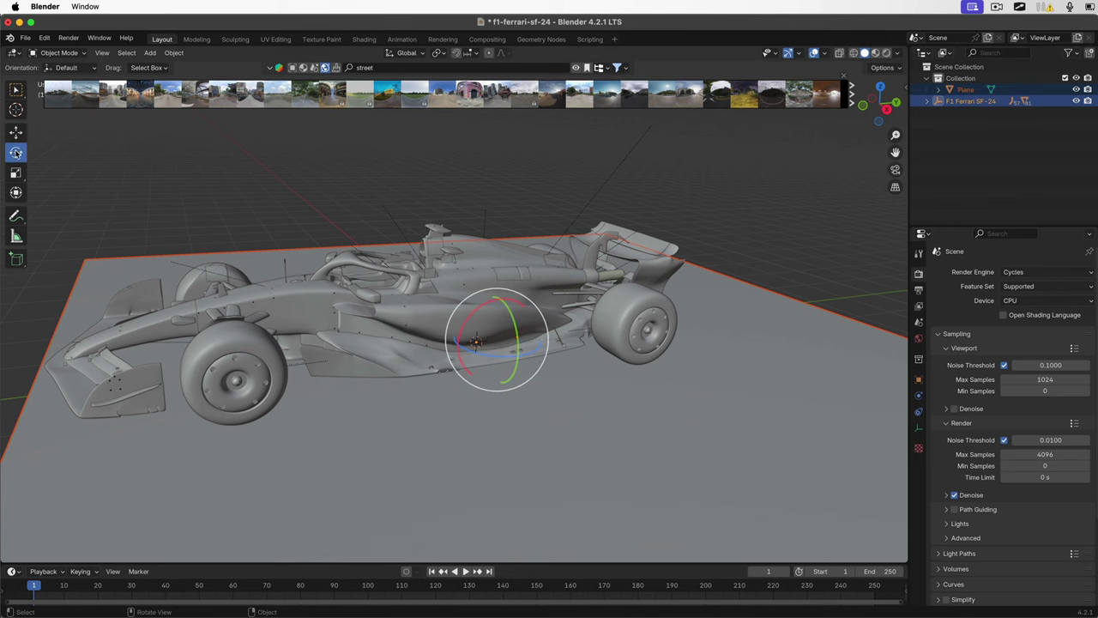
{"action": "left_click_drag", "start_coordinate": [491, 358], "coordinate": [533, 385]}
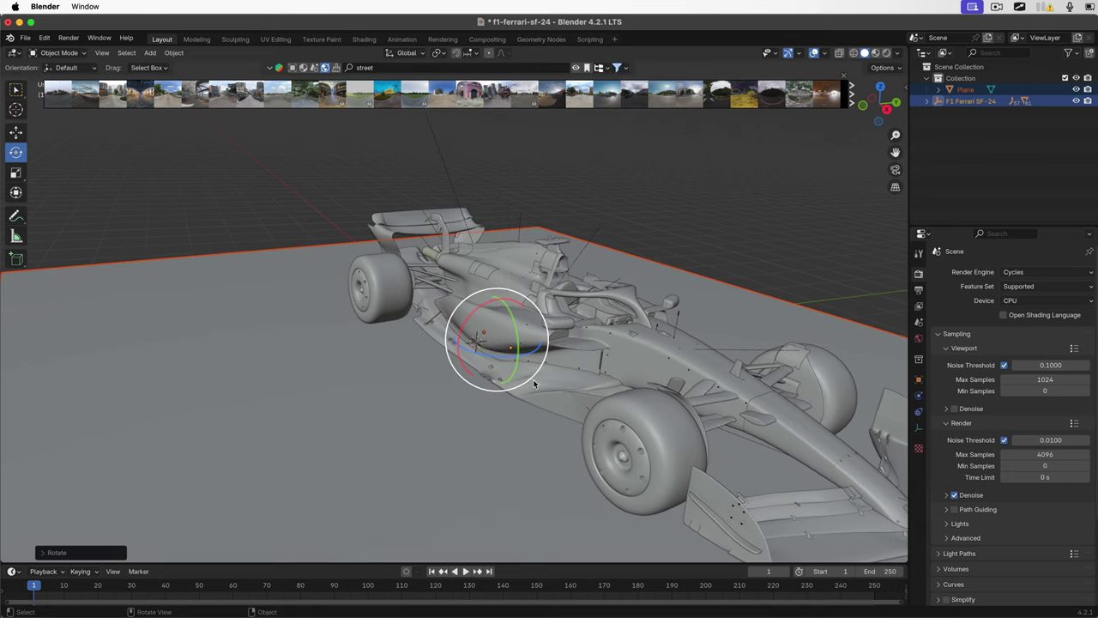
Switch to rendered shading and frame the whole car in a front three-quarter view against the cobbled street and red-based building.
{"action": "scroll", "coordinate": [534, 384], "scroll_direction": "left", "scroll_amount": 5}
{"action": "scroll", "coordinate": [533, 384], "scroll_direction": "left", "scroll_amount": 5}
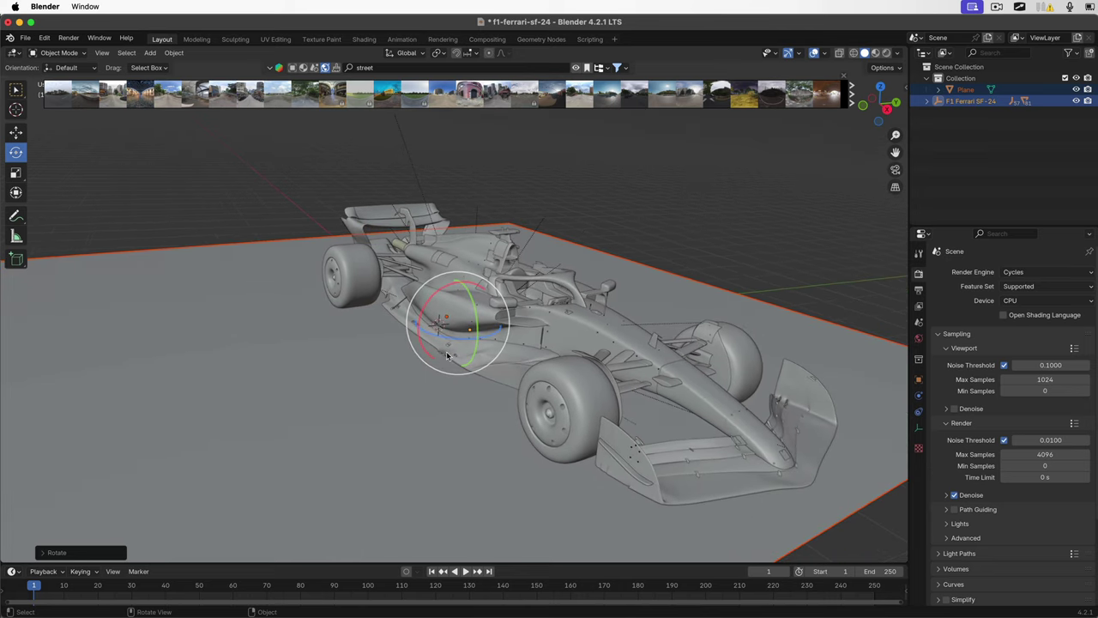
{"action": "key", "text": "z"}
{"action": "key", "text": "8"}
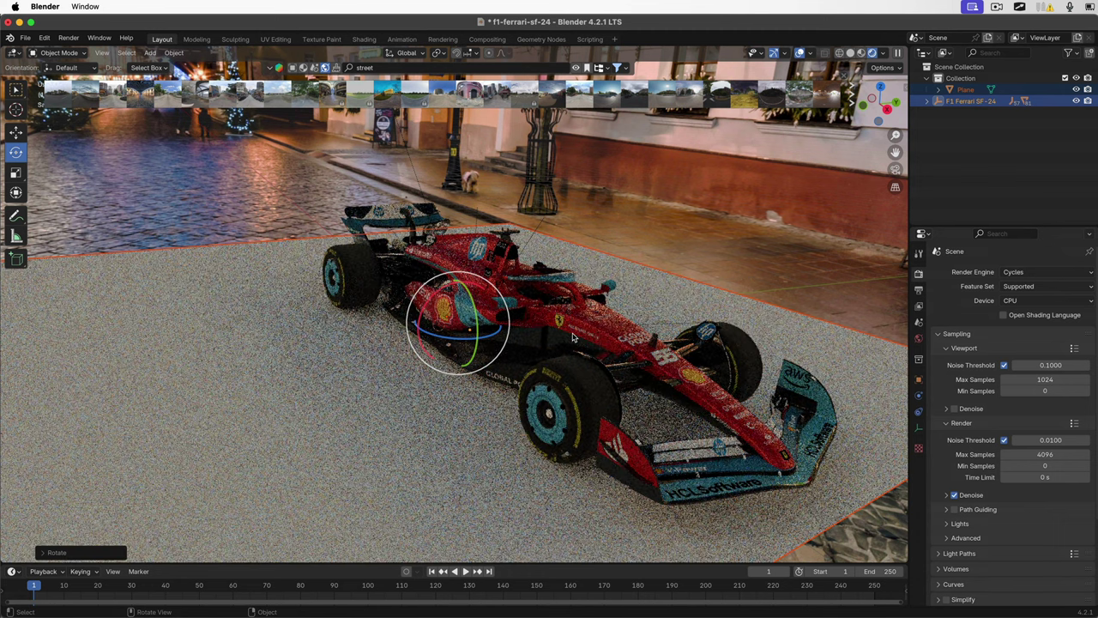
{"action": "scroll", "coordinate": [573, 337], "scroll_direction": "left", "scroll_amount": 5}
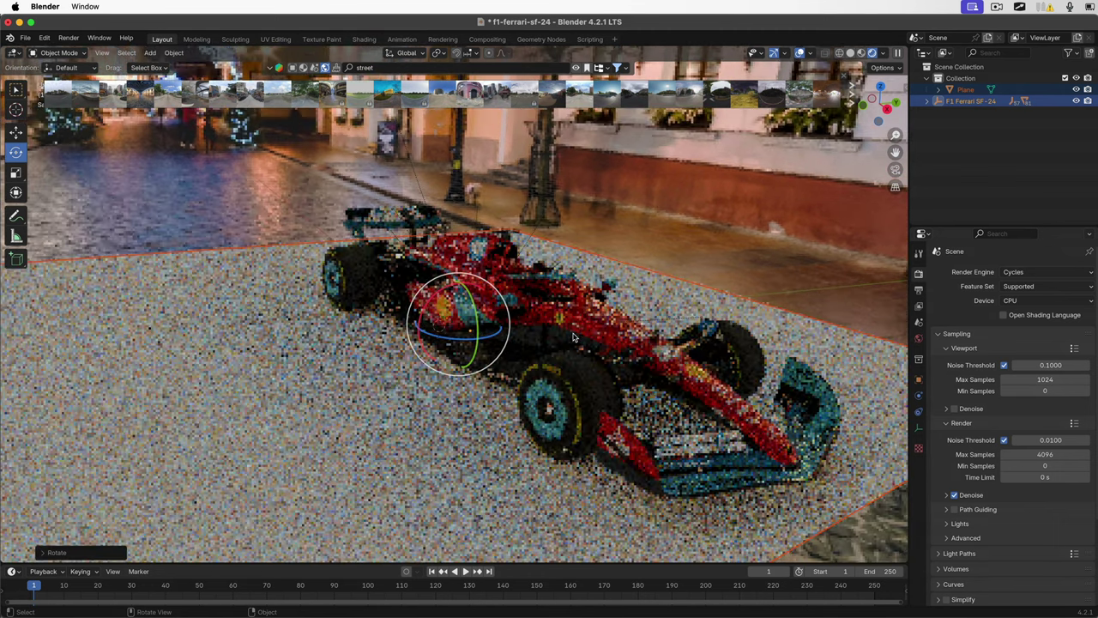
{"action": "scroll", "coordinate": [573, 337], "scroll_direction": "left", "scroll_amount": 3}
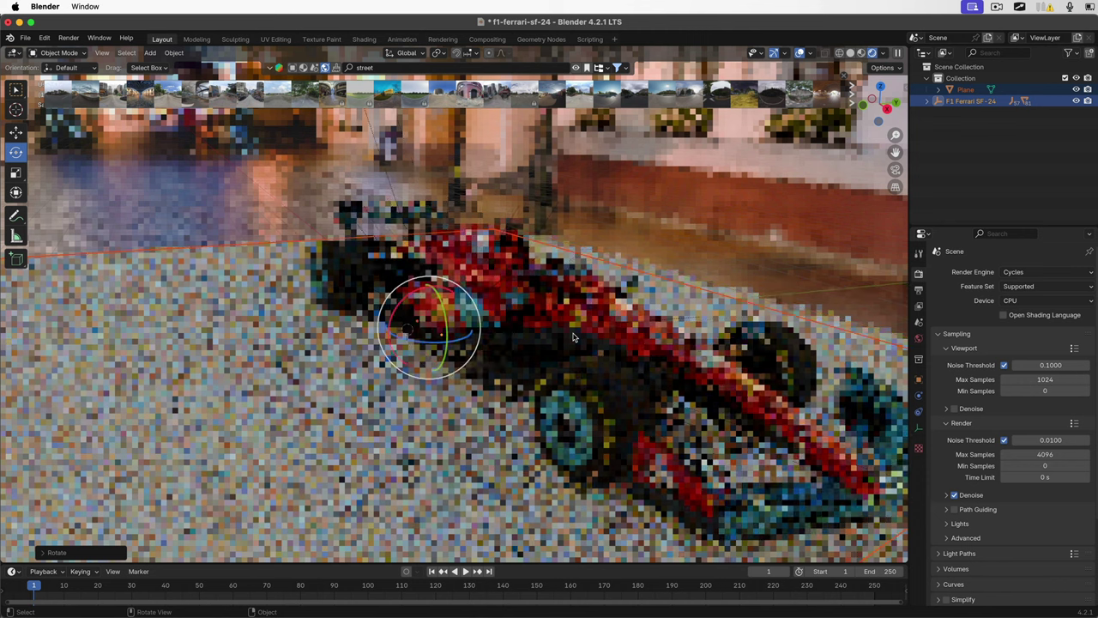
{"action": "scroll", "coordinate": [573, 337], "scroll_direction": "left", "scroll_amount": 3}
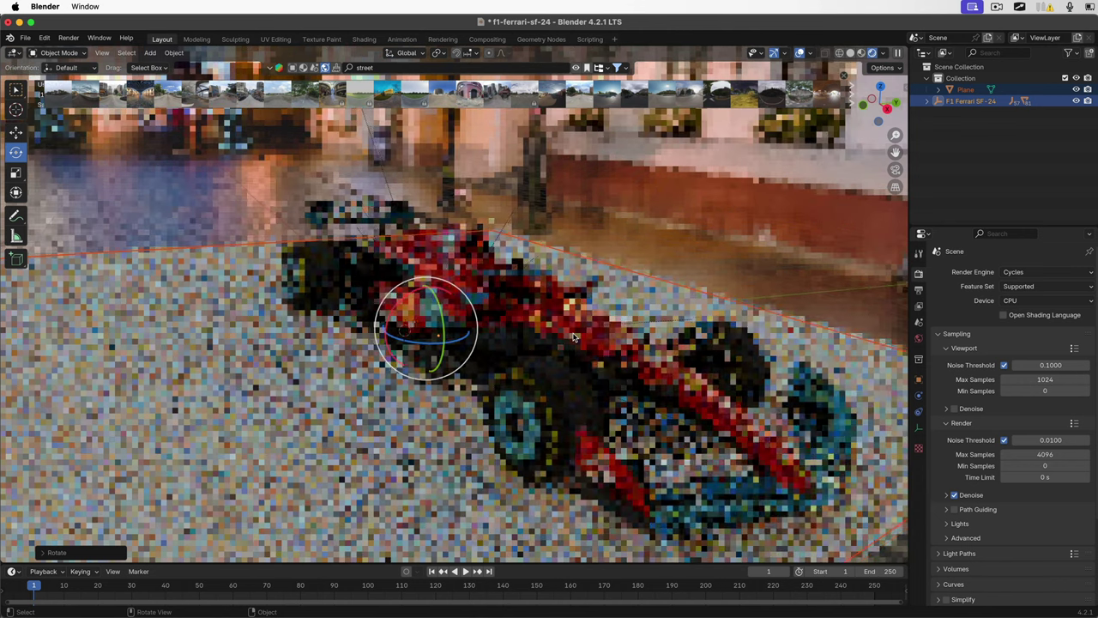
{"action": "scroll", "coordinate": [573, 337], "scroll_direction": "left", "scroll_amount": 4}
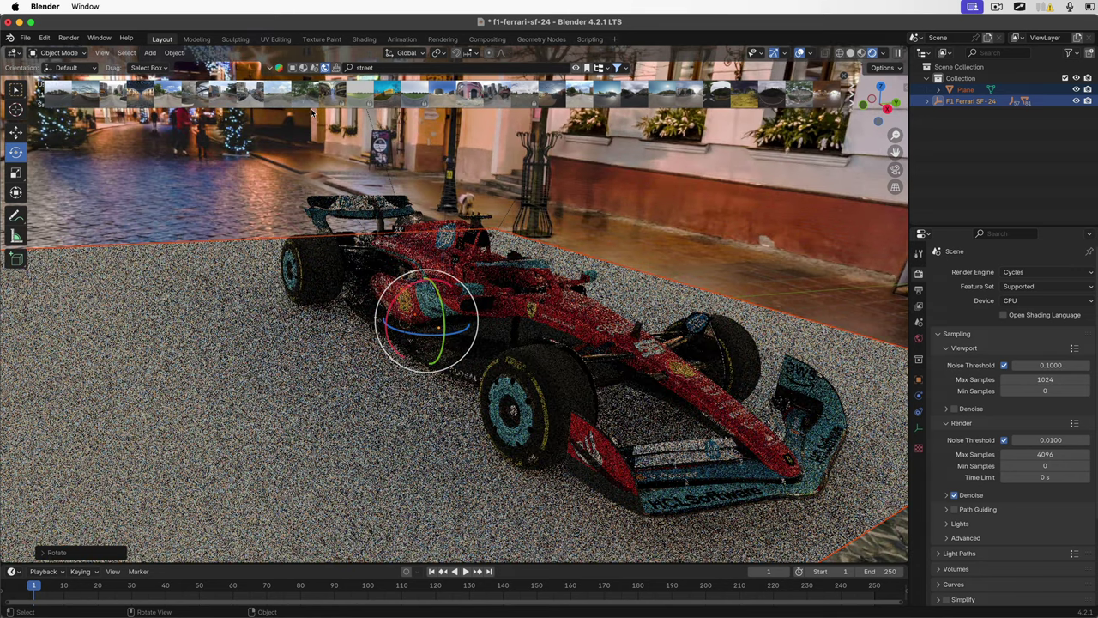
Search the material assets for asphalt and apply the Procedural asphalt material to the ground plane.
{"action": "left_click", "coordinate": [307, 69]}
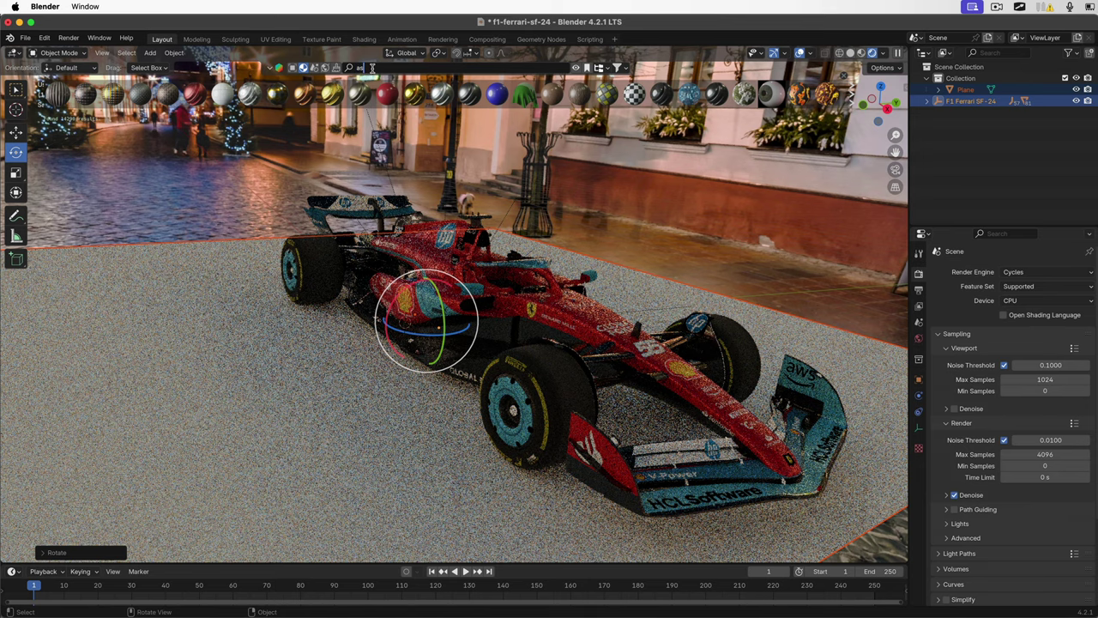
{"action": "left_click", "coordinate": [371, 68]}
{"action": "type", "text": "asphalt"}
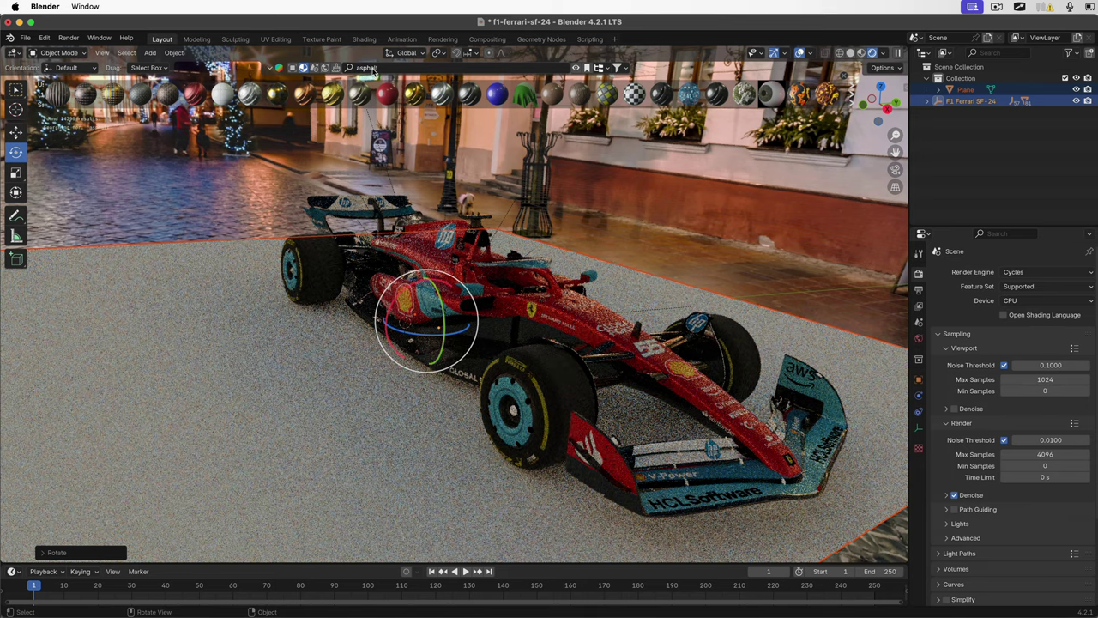
{"action": "mouse_move", "coordinate": [381, 105]}
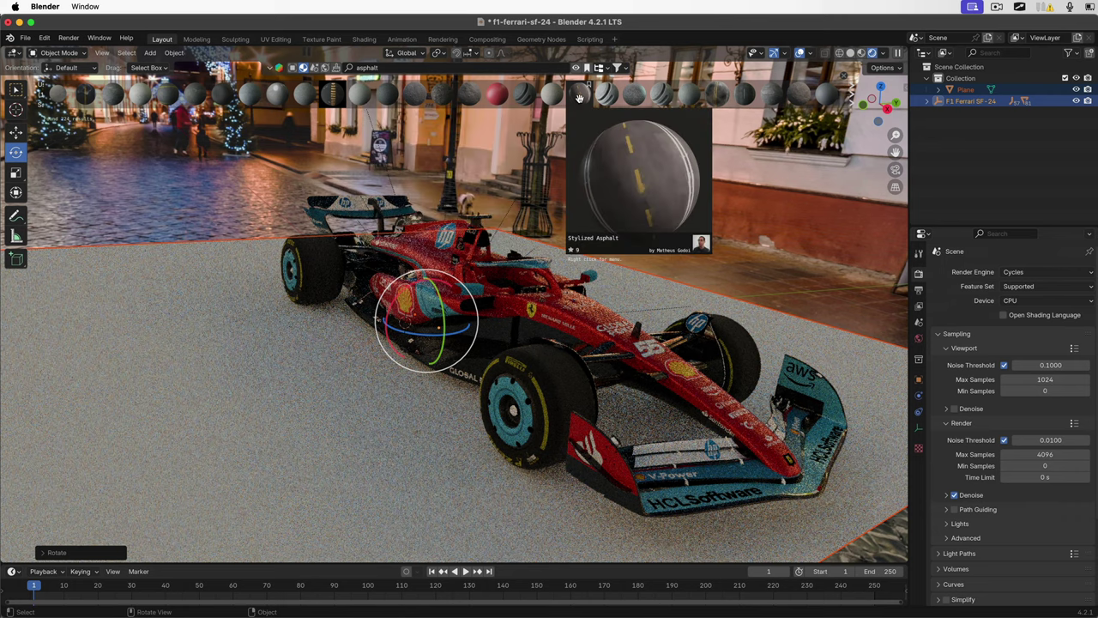
{"action": "mouse_move", "coordinate": [769, 100]}
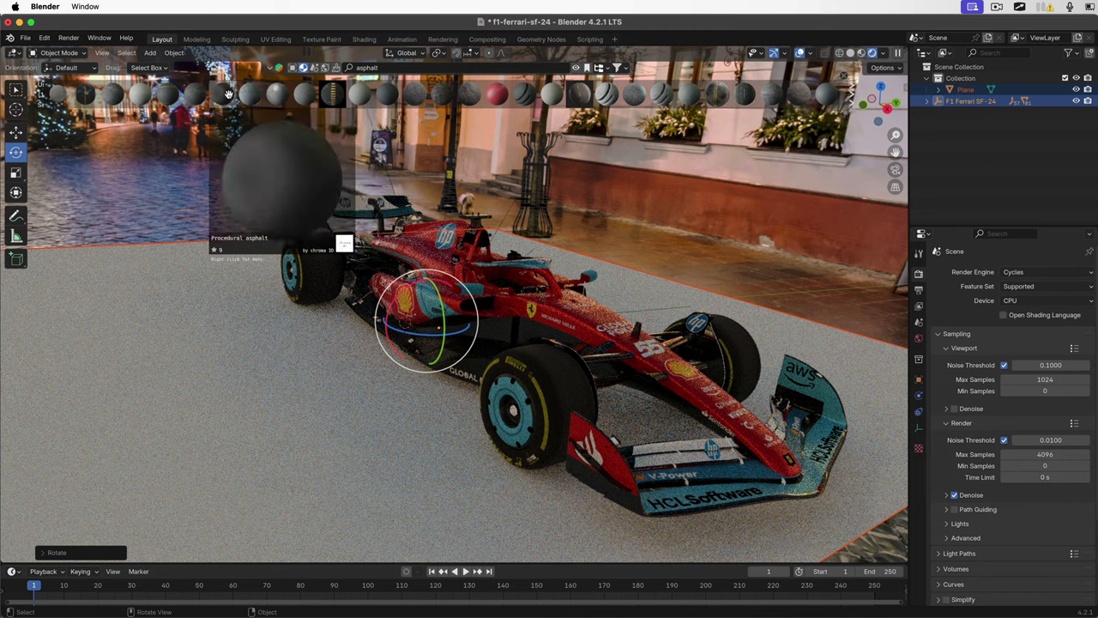
{"action": "left_click_drag", "start_coordinate": [227, 93], "coordinate": [221, 306]}
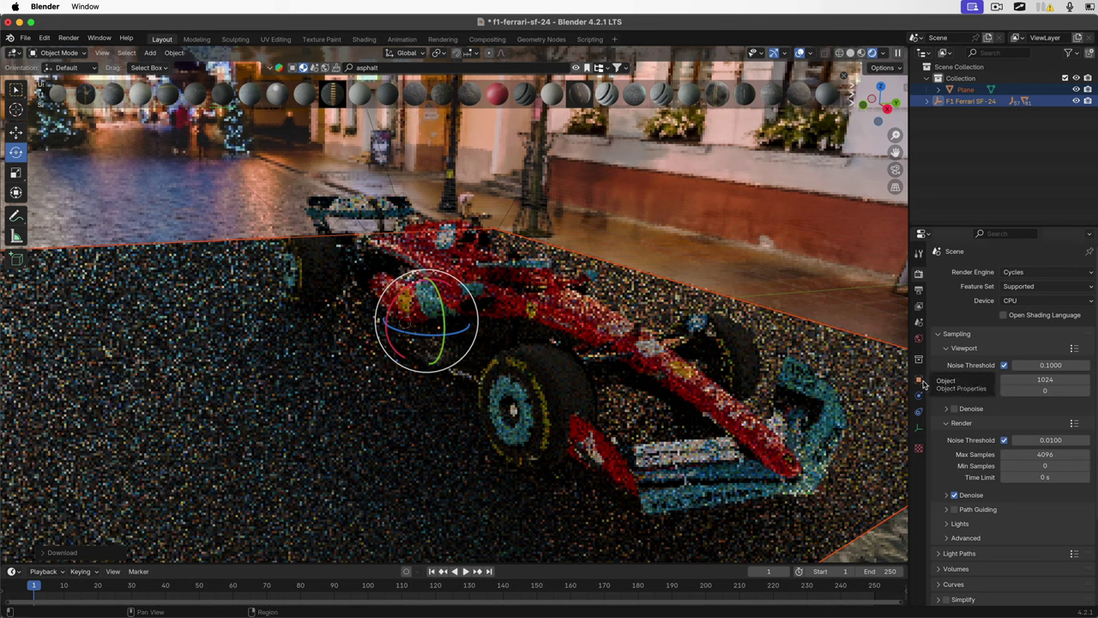
Check the object transforms of the plane and the car, and apply the ground plane's scale.
{"action": "left_click", "coordinate": [920, 383]}
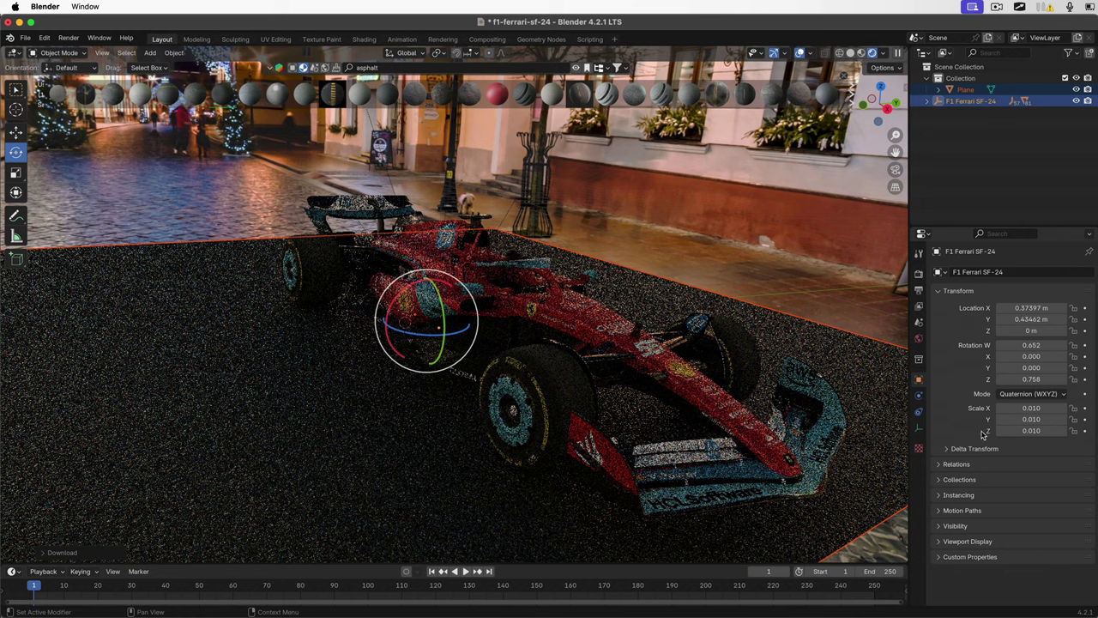
{"action": "left_click", "coordinate": [964, 101]}
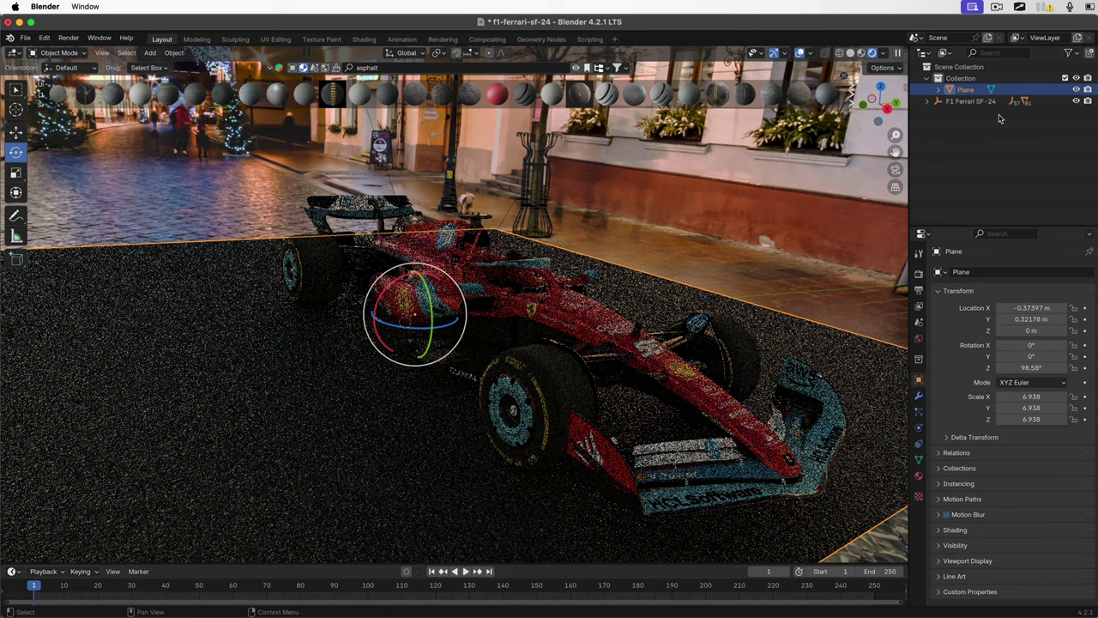
{"action": "left_click", "coordinate": [965, 103]}
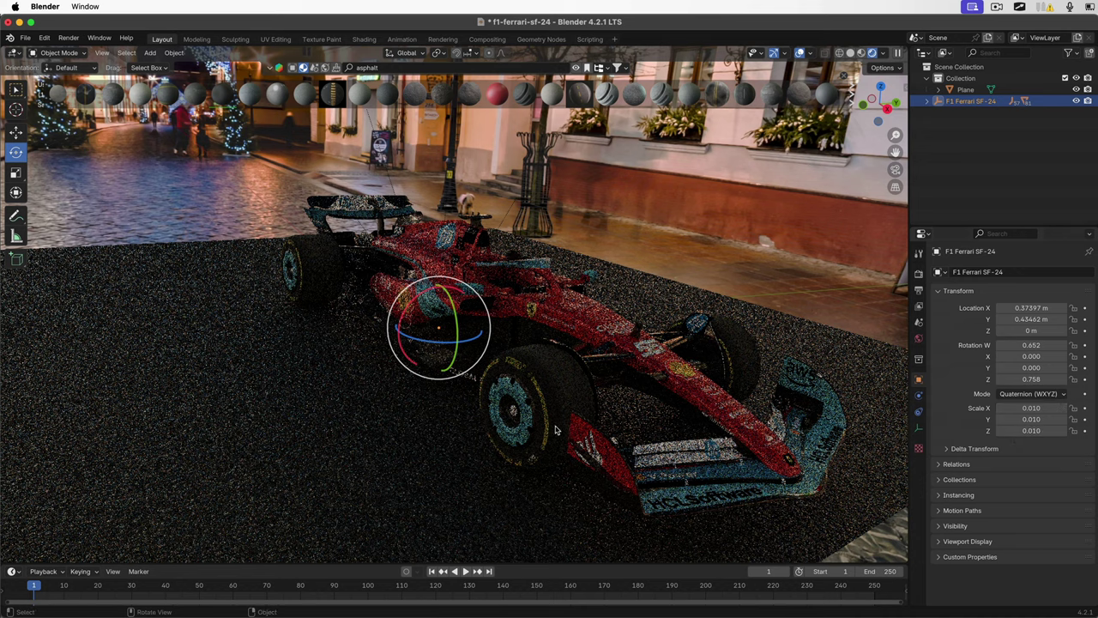
{"action": "left_click", "coordinate": [247, 374]}
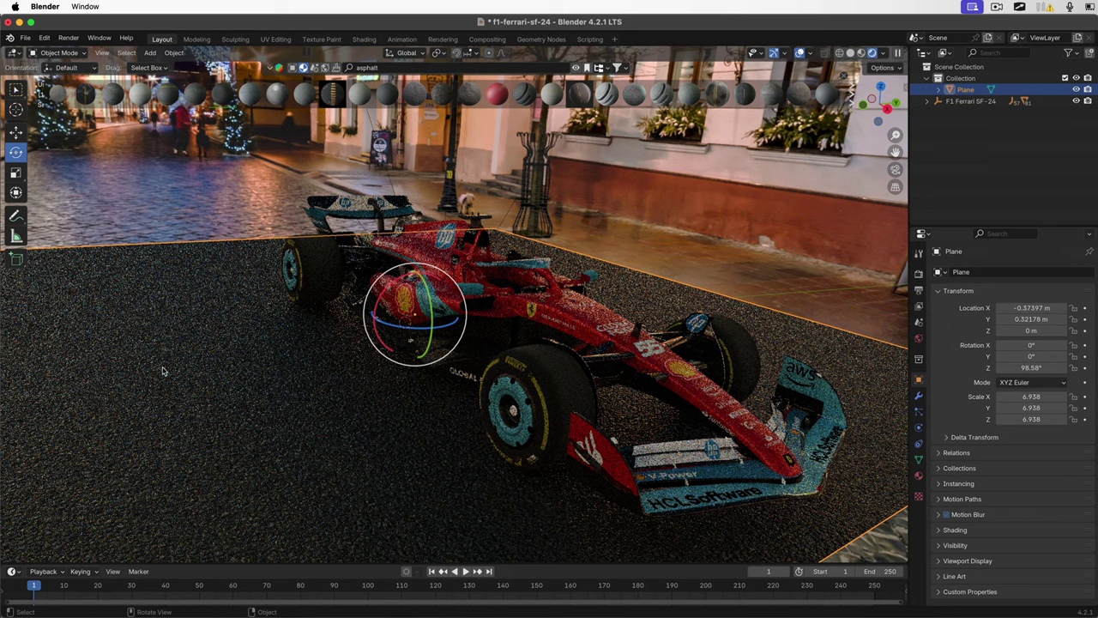
{"action": "key", "text": "ctrl+a"}
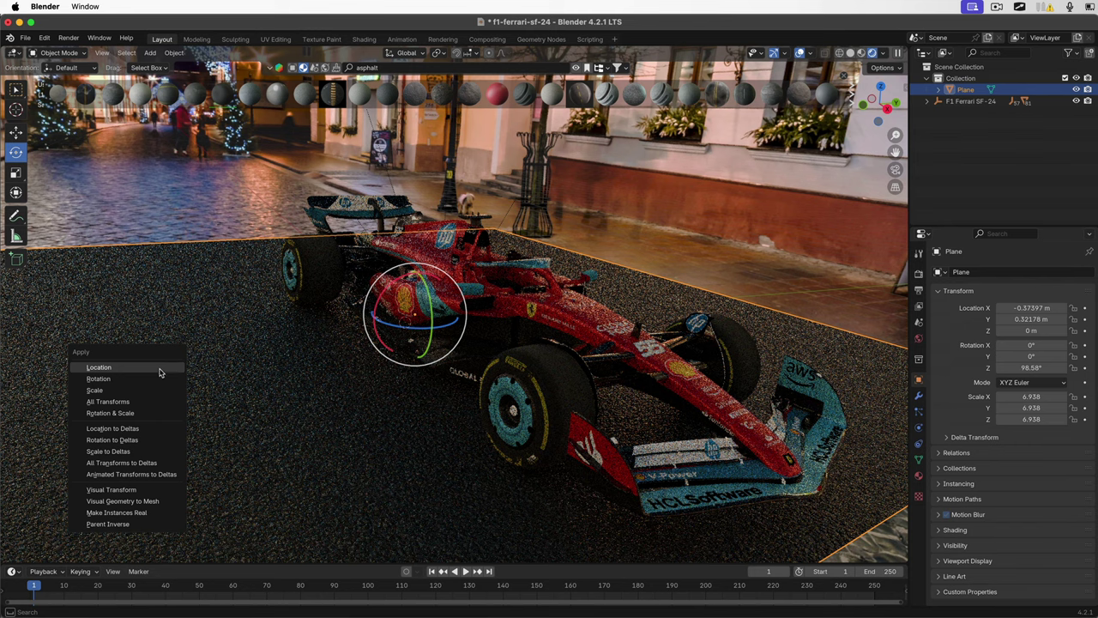
{"action": "left_click", "coordinate": [148, 394]}
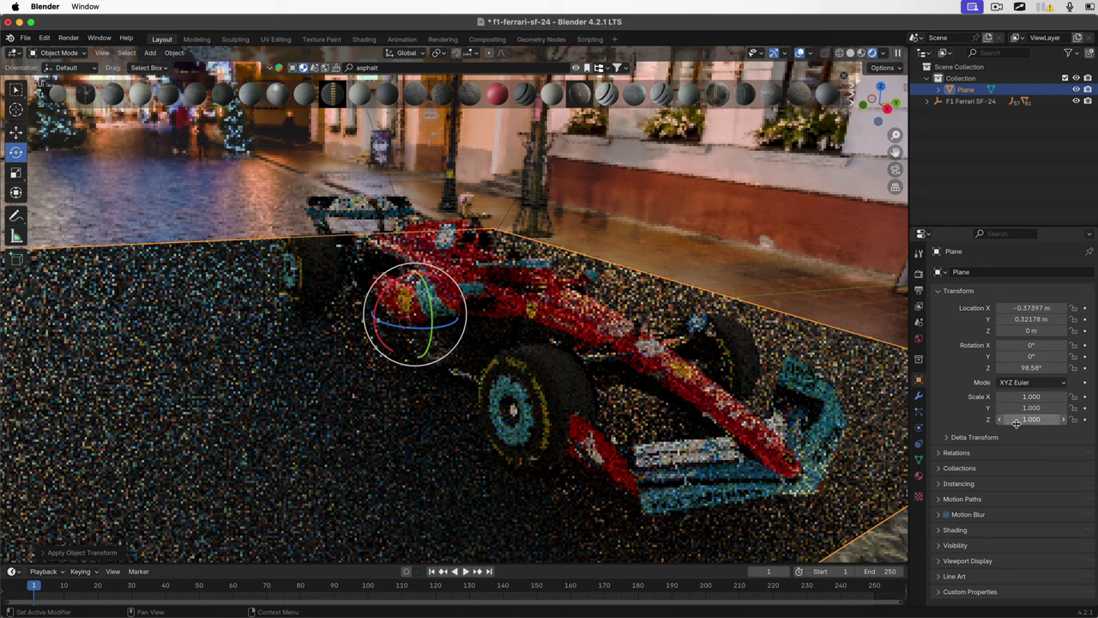
Apply the scale of the F1 Ferrari SF-24 parent object.
{"action": "left_click", "coordinate": [969, 102]}
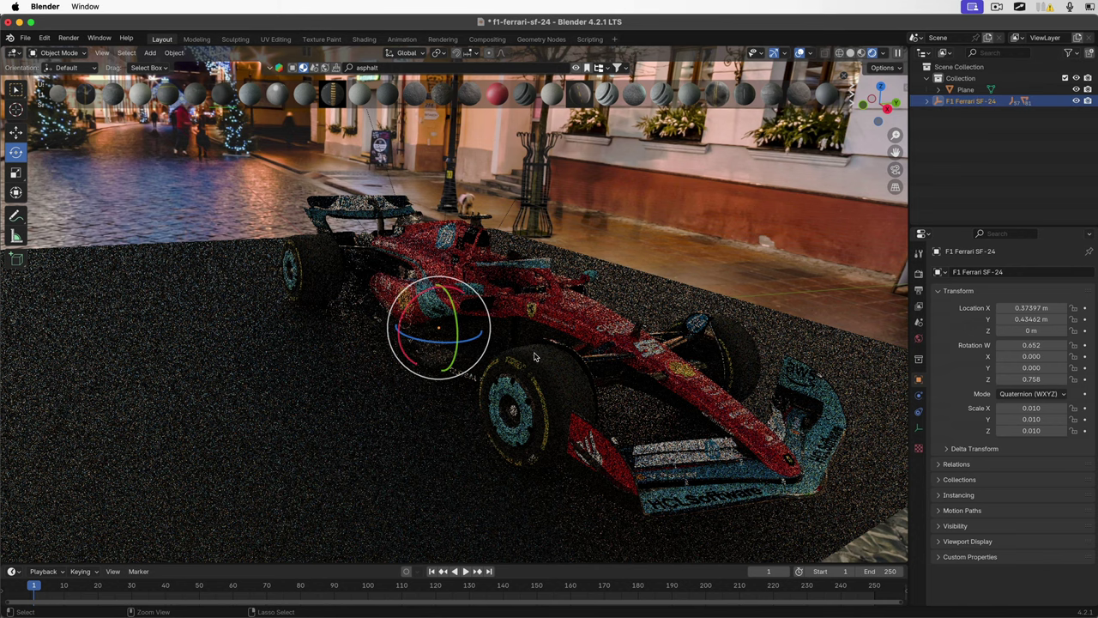
{"action": "key", "text": "ctrl+a"}
{"action": "left_click", "coordinate": [432, 438]}
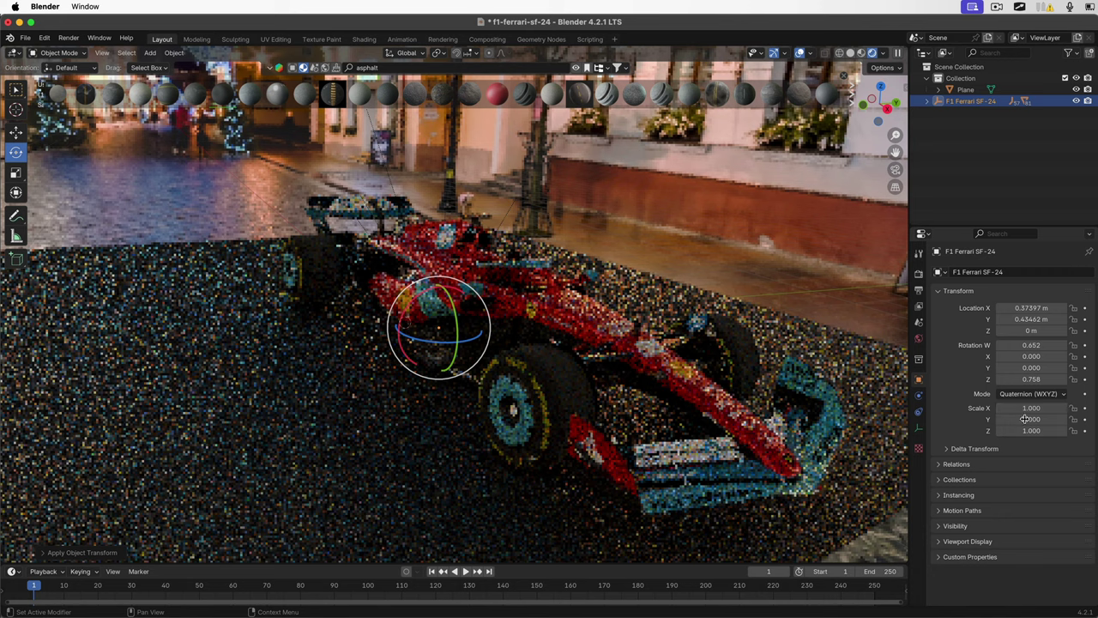
Turn the ground plane into a shadow catcher in its object visibility settings.
{"action": "left_click", "coordinate": [183, 364]}
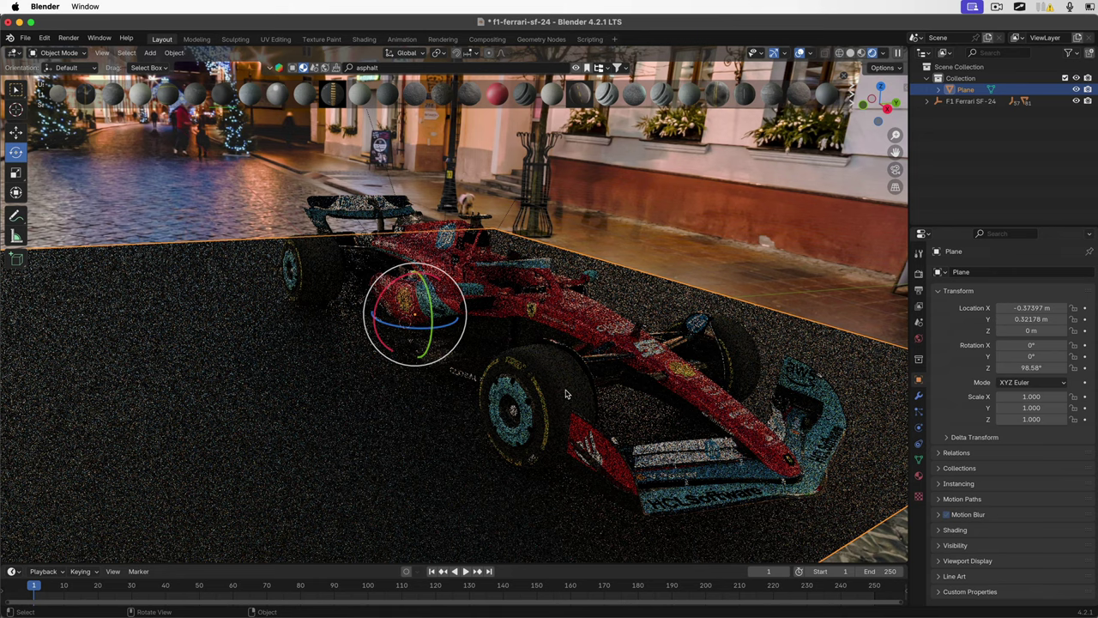
{"action": "left_click", "coordinate": [940, 292]}
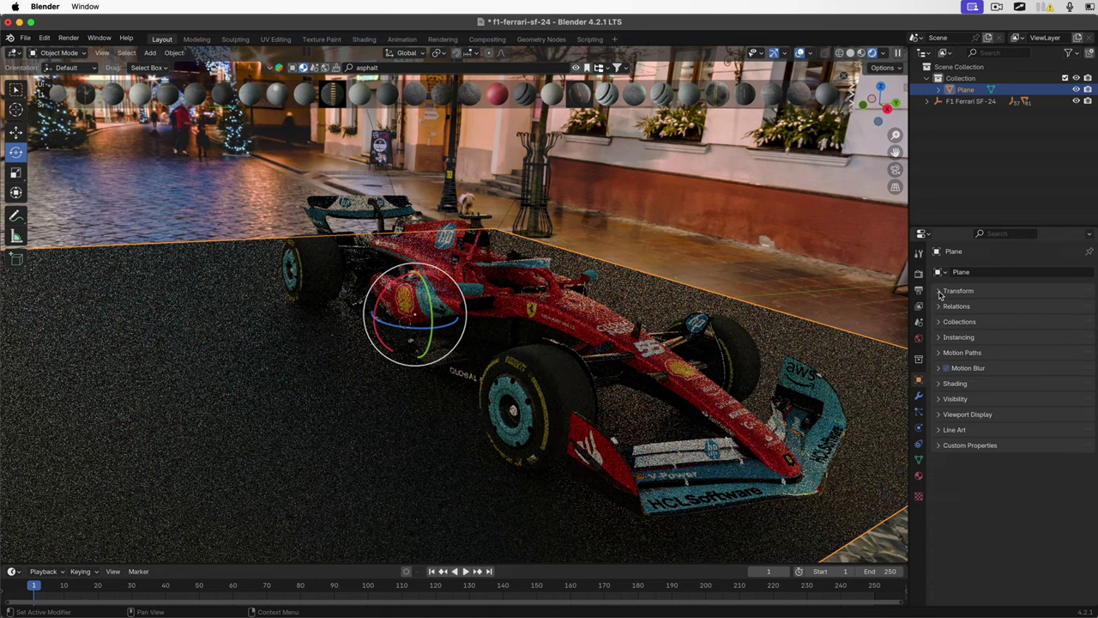
{"action": "left_click", "coordinate": [955, 399]}
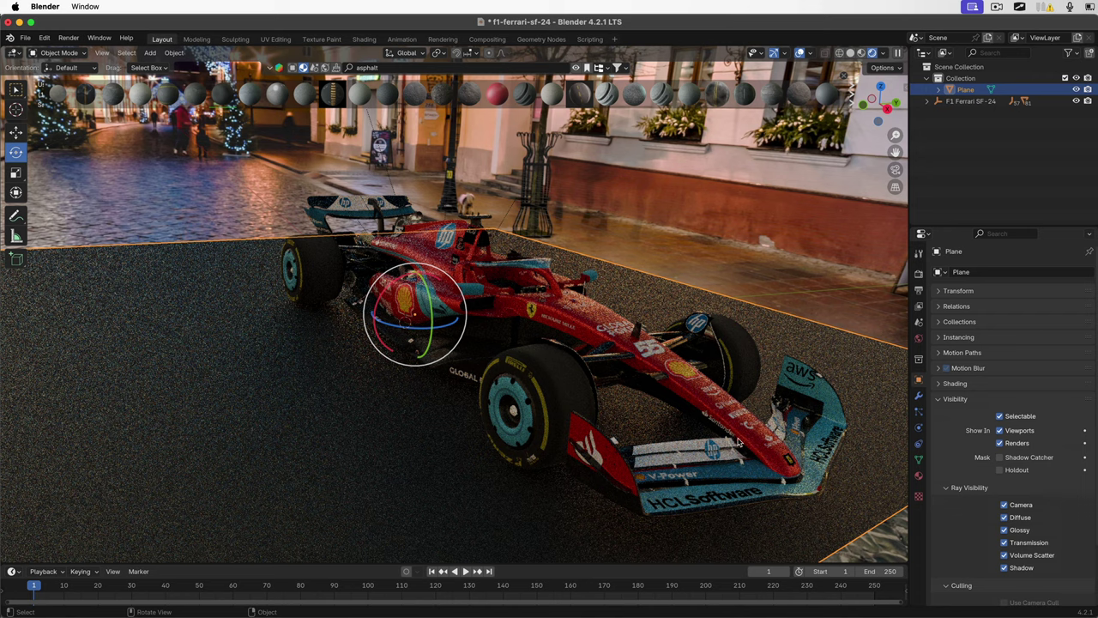
{"action": "scroll", "coordinate": [983, 476], "scroll_direction": "down", "scroll_amount": 1}
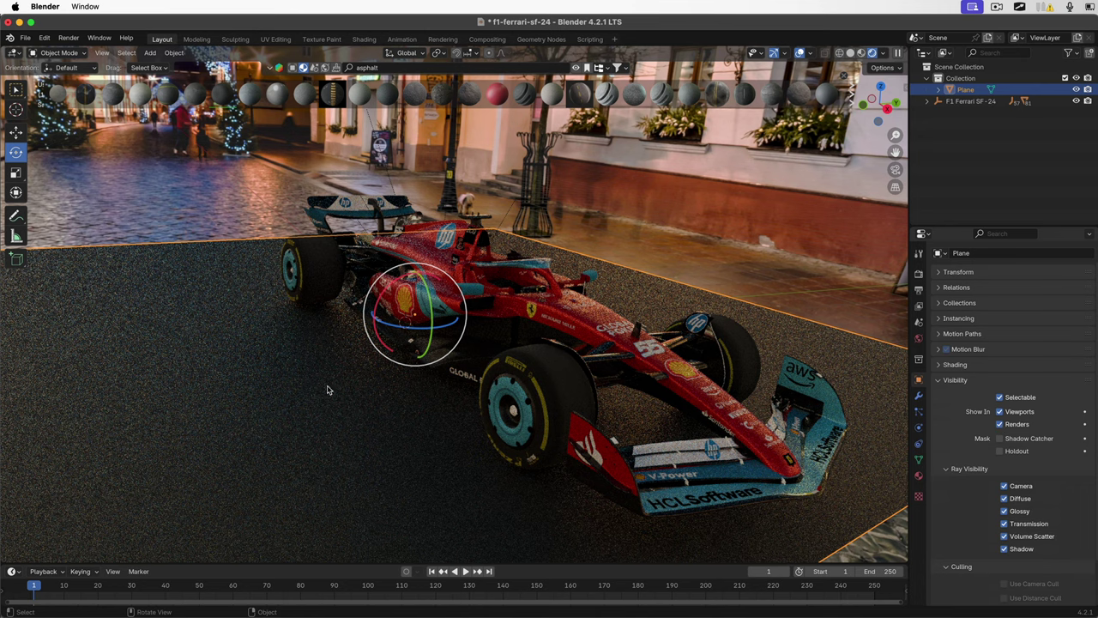
{"action": "left_click", "coordinate": [999, 439]}
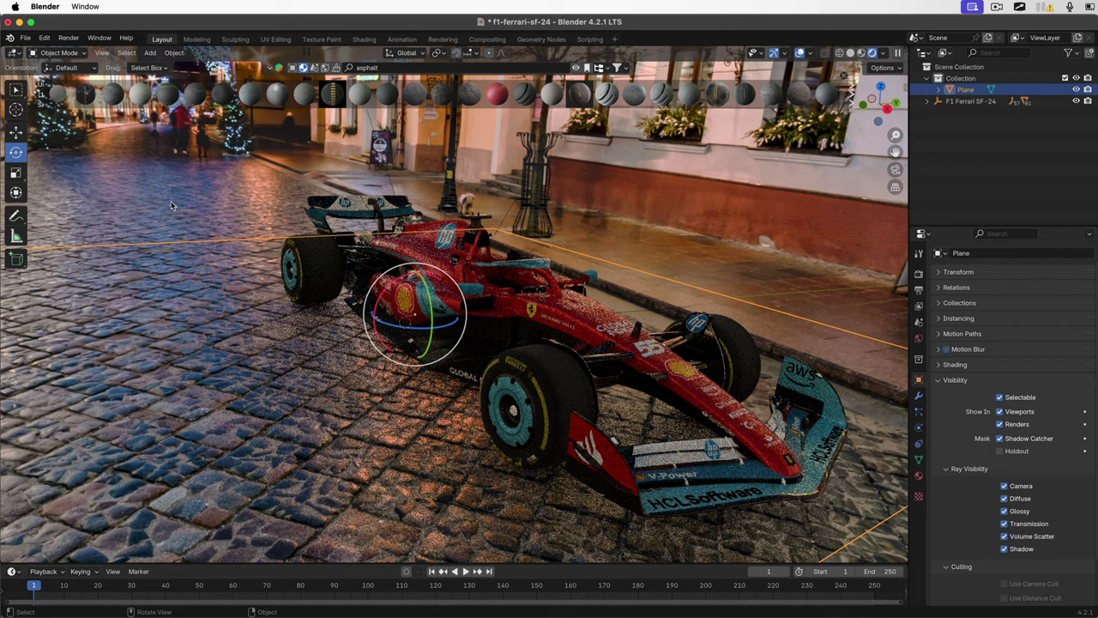
Add a Sun light and move it up beside the car's nose, in front of the red-based wall.
{"action": "key", "text": "shift"}
{"action": "key", "text": "shift+a"}
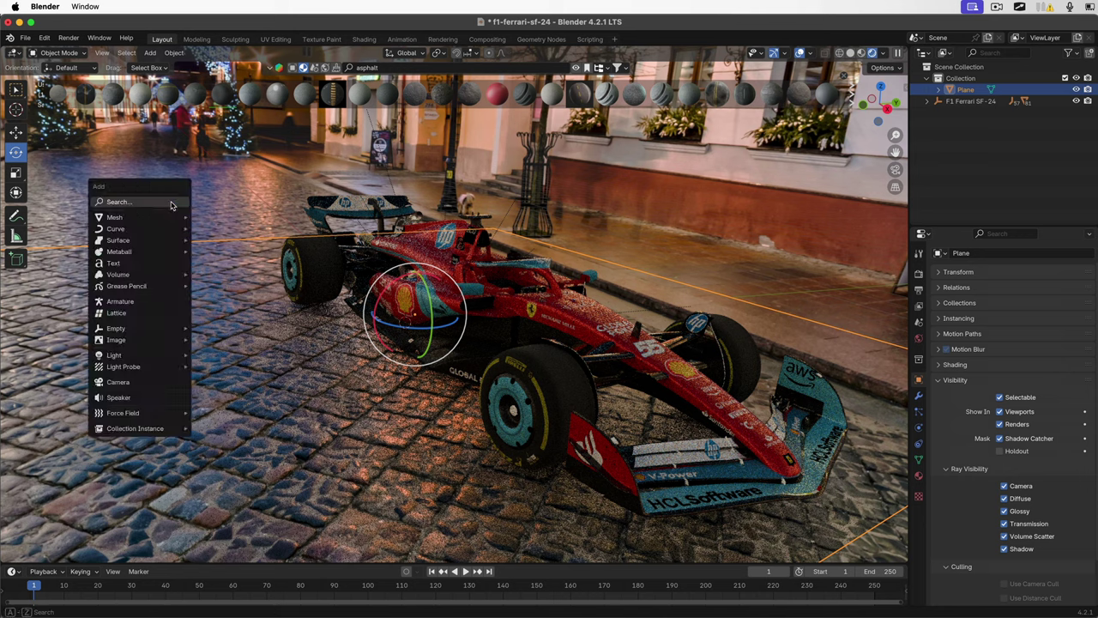
{"action": "type", "text": "sun"}
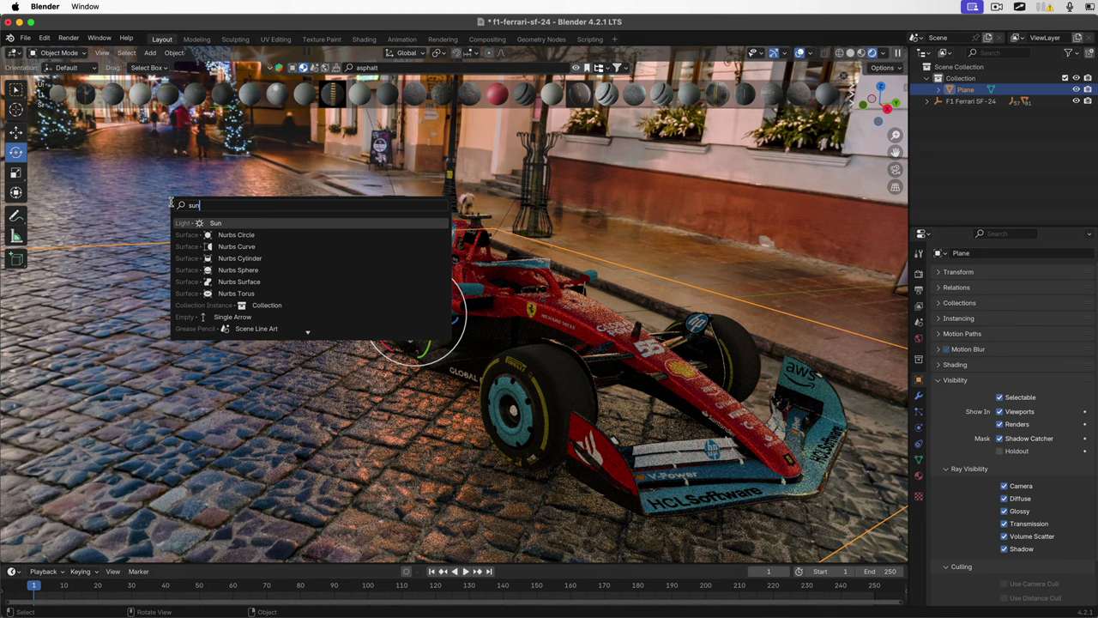
{"action": "left_click", "coordinate": [235, 224]}
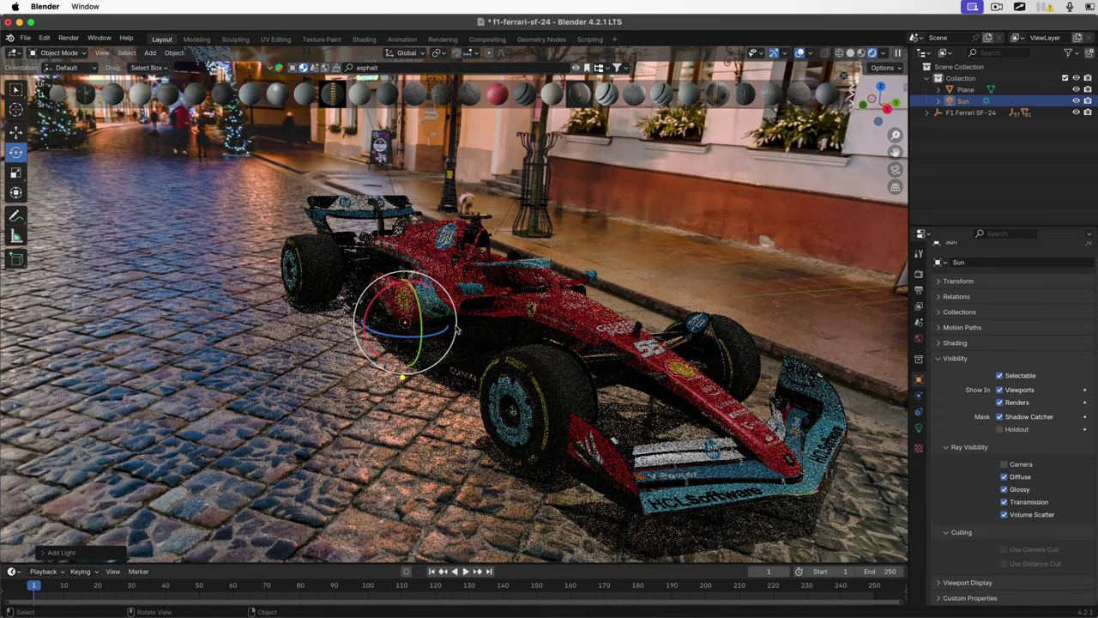
{"action": "key", "text": "g"}
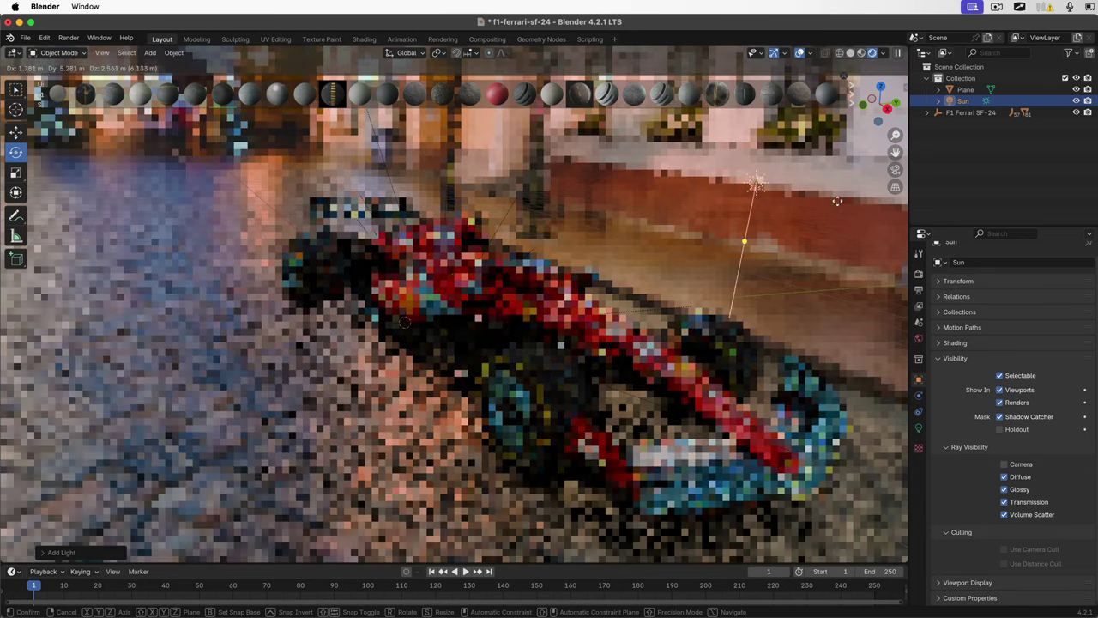
{"action": "left_click", "coordinate": [853, 233]}
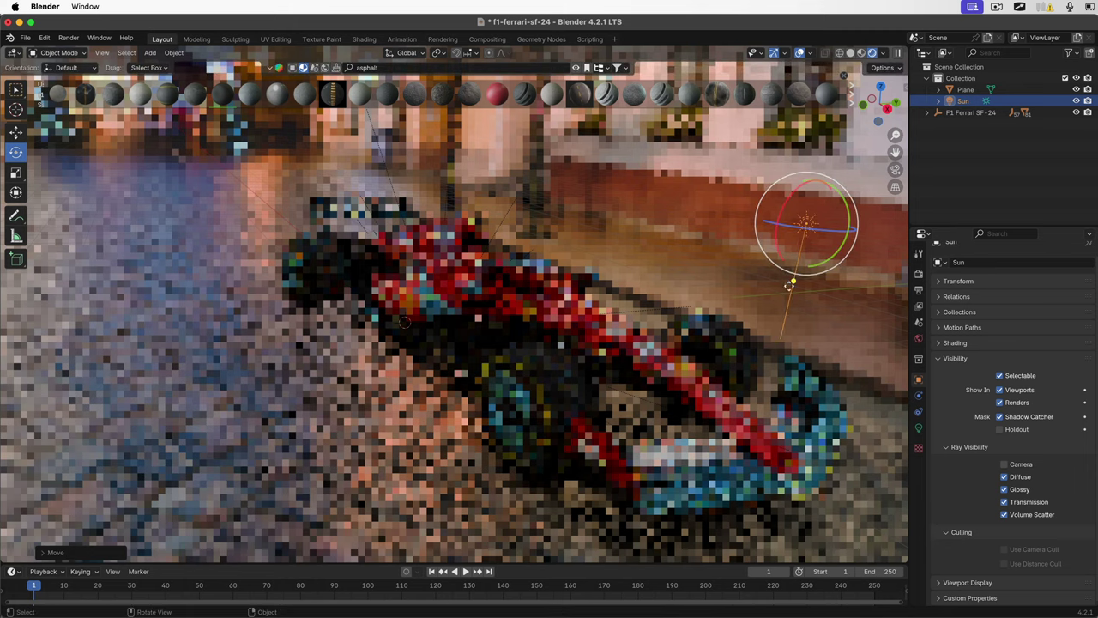
Aim the Sun light diagonally down at the car and move it up in front of the window flower boxes.
{"action": "left_click_drag", "start_coordinate": [789, 285], "coordinate": [704, 267]}
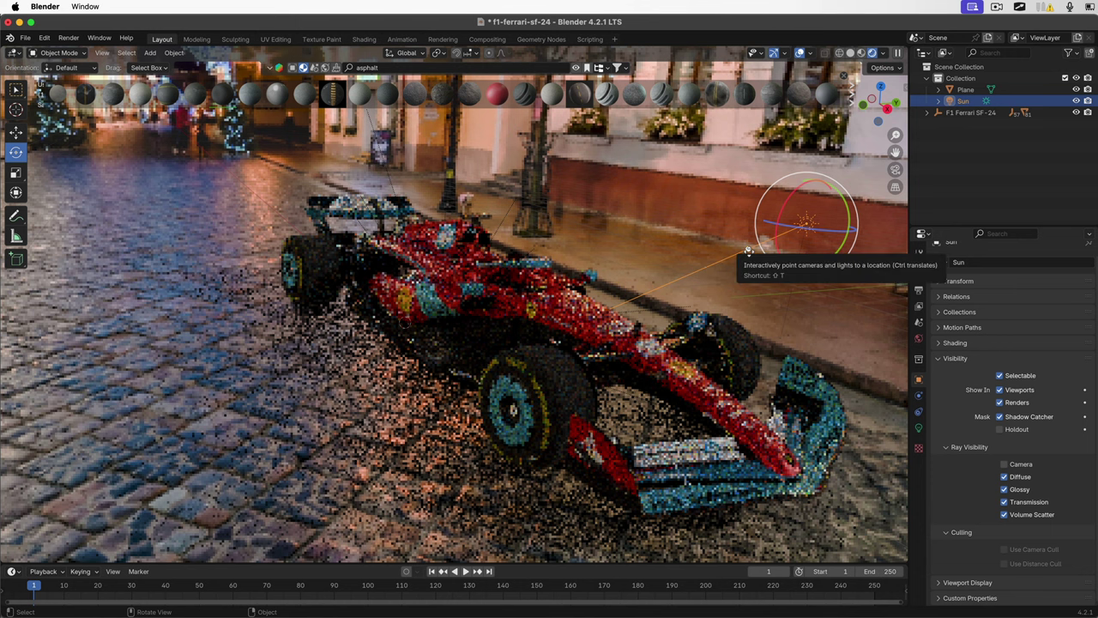
{"action": "left_click_drag", "start_coordinate": [749, 250], "coordinate": [730, 227]}
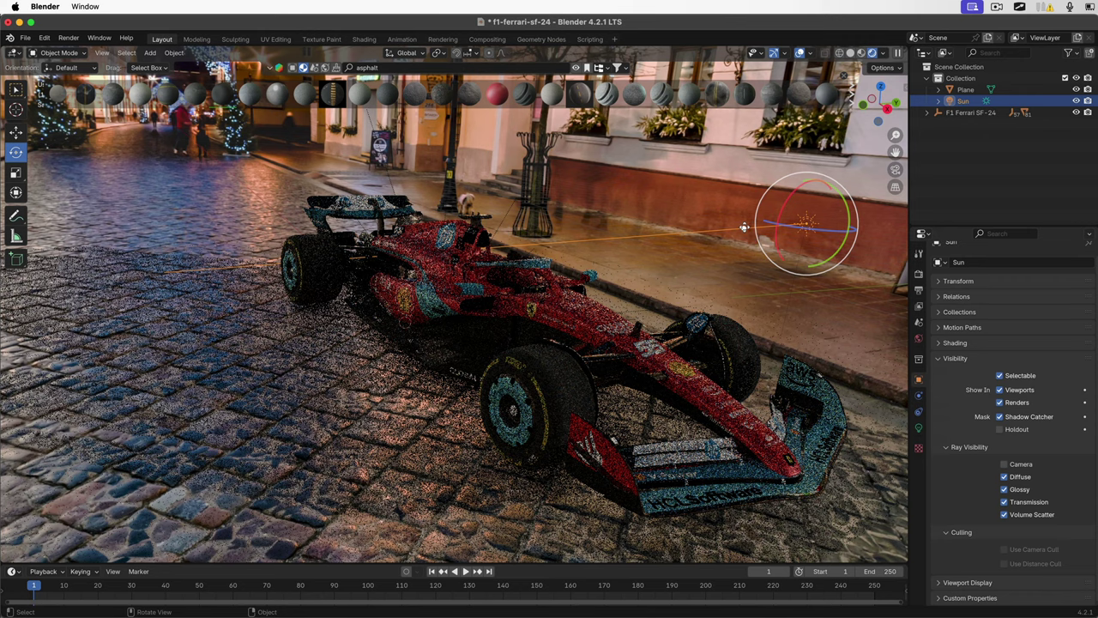
{"action": "left_click_drag", "start_coordinate": [743, 227], "coordinate": [750, 254]}
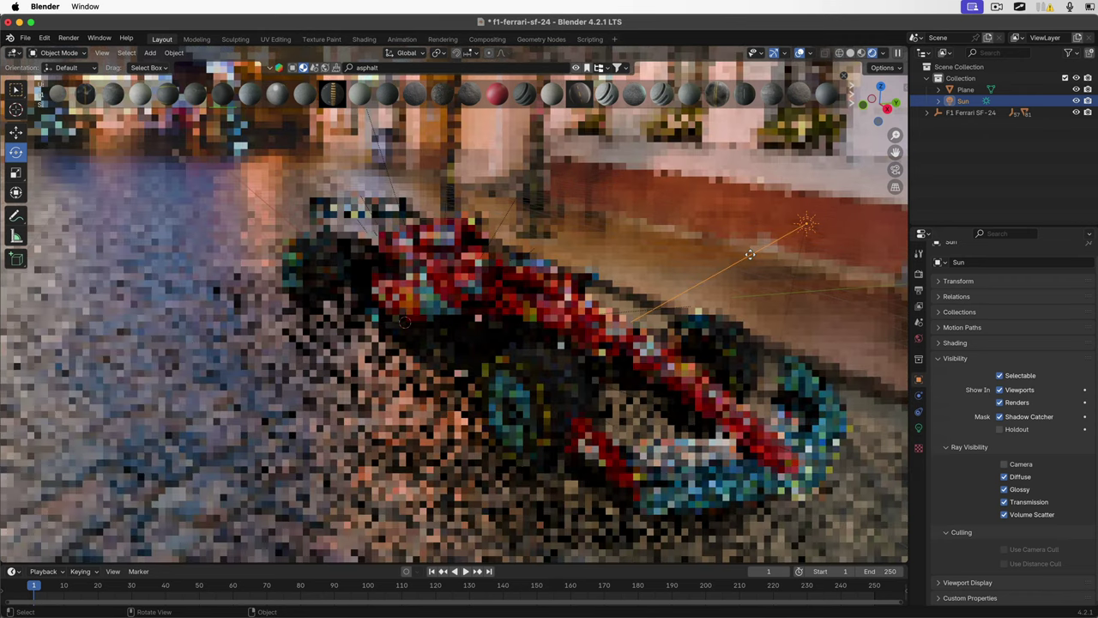
{"action": "key", "text": "g"}
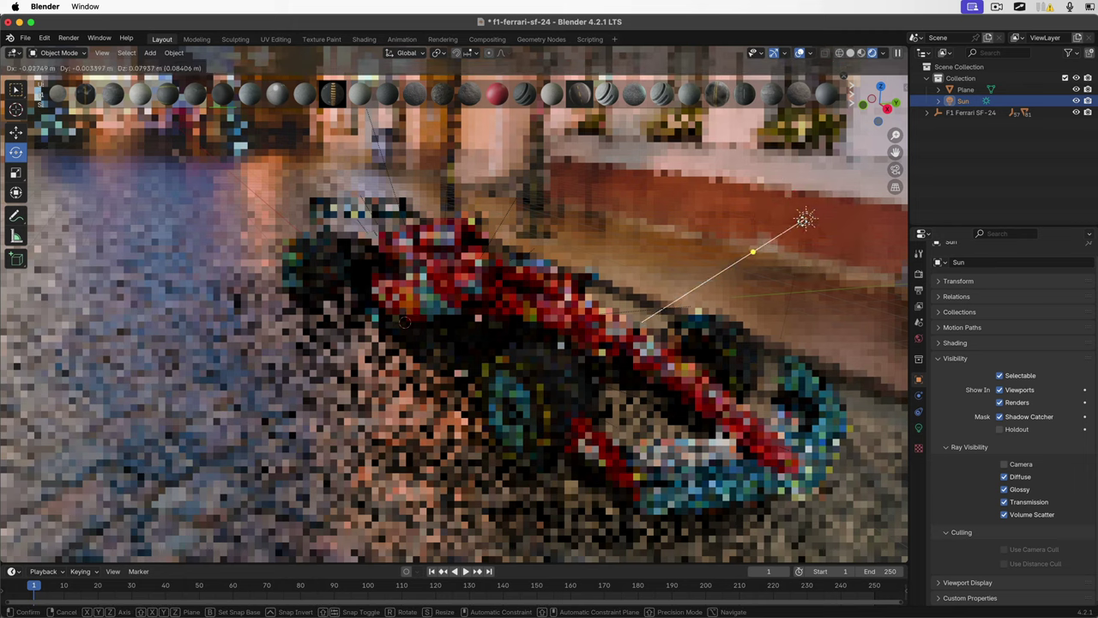
{"action": "left_click", "coordinate": [707, 158]}
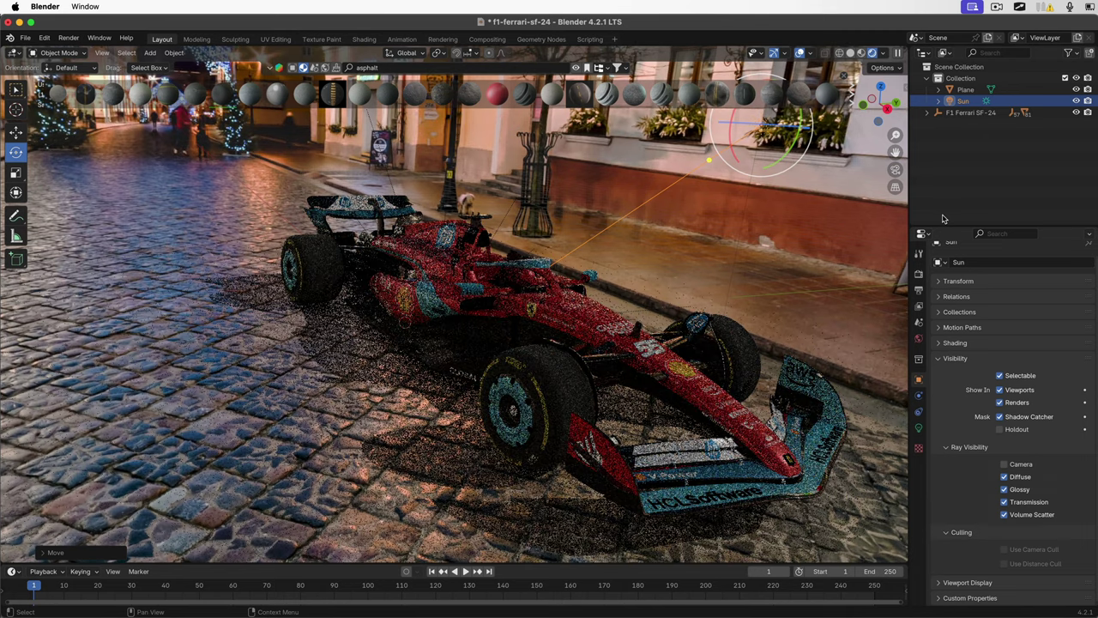
Try the Spot type on the Sun light and return it to the Sun type.
{"action": "left_click", "coordinate": [919, 428]}
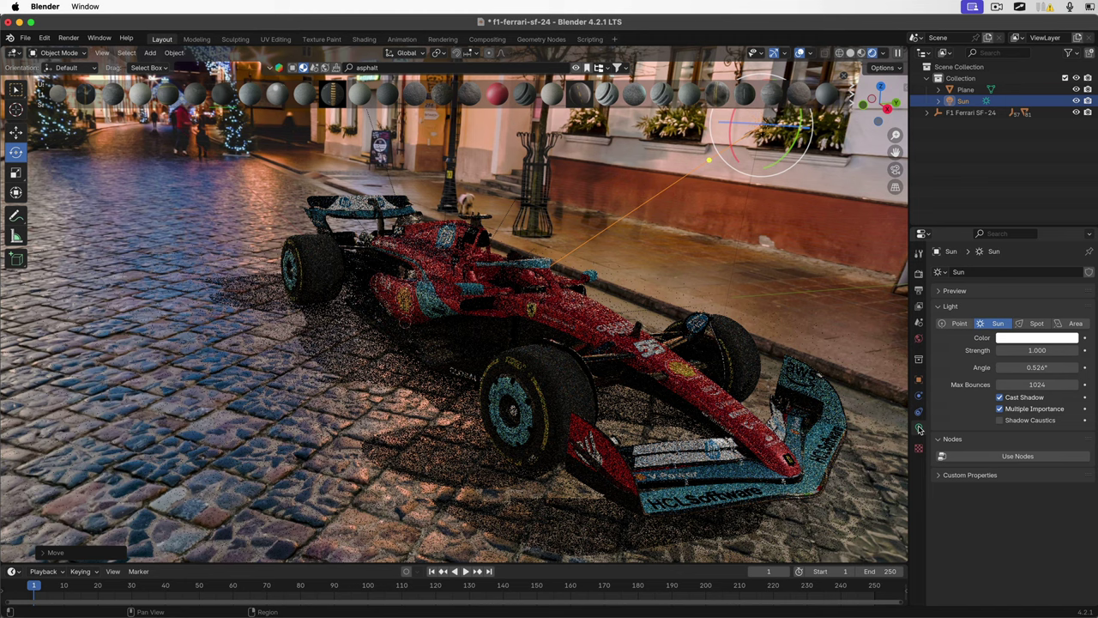
{"action": "left_click", "coordinate": [1034, 325]}
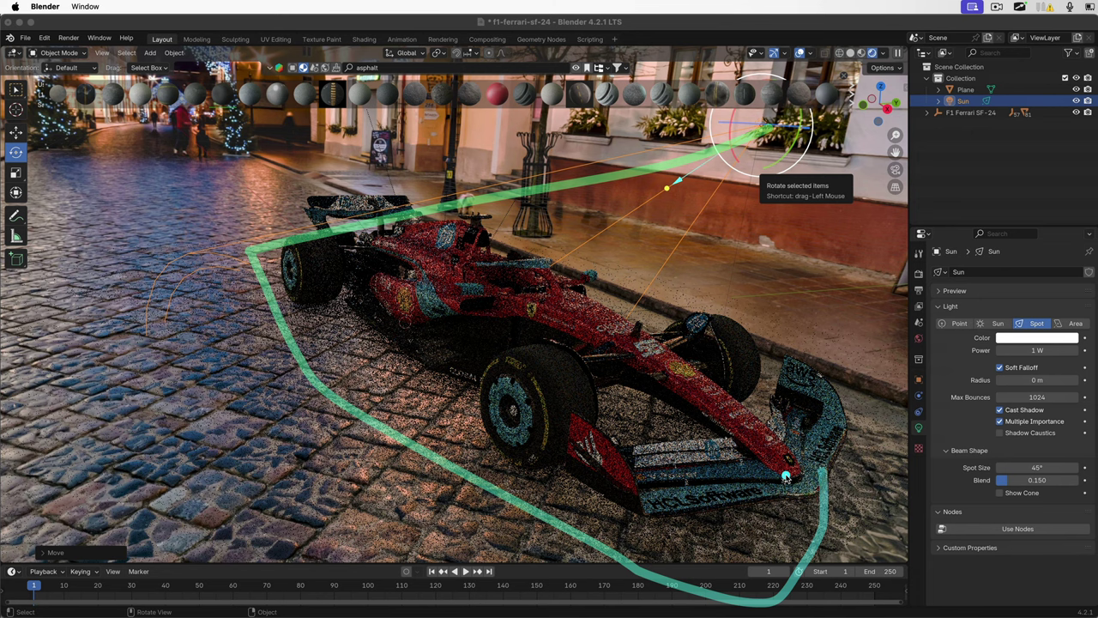
{"action": "left_click", "coordinate": [993, 324]}
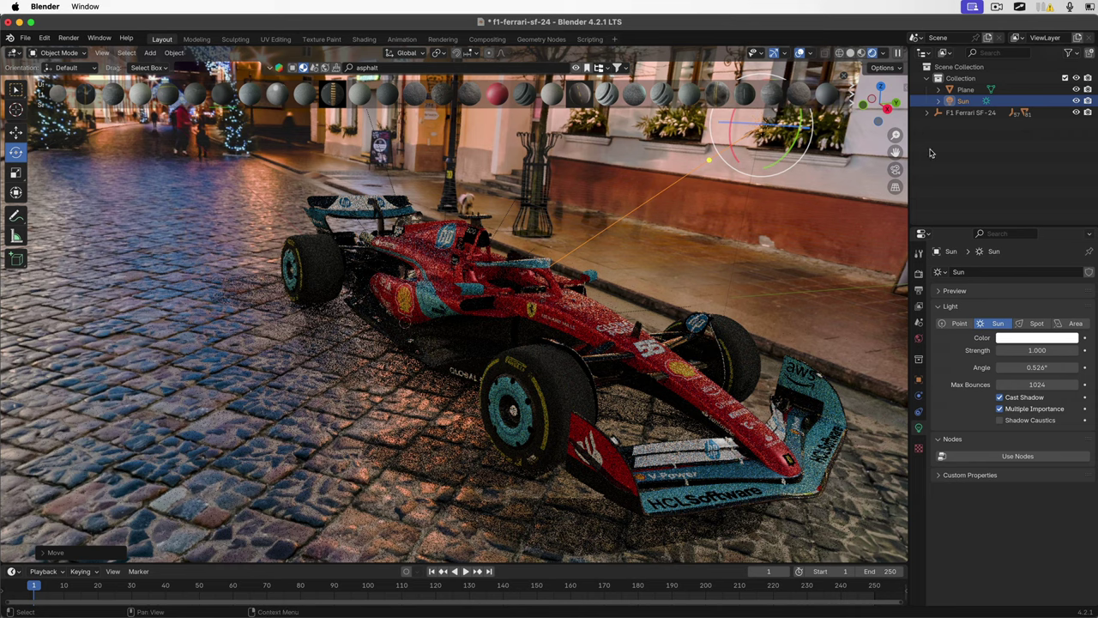
Turn the ground plane's Shadow Catcher option off and back on to compare the ground with and without it.
{"action": "left_click", "coordinate": [965, 89]}
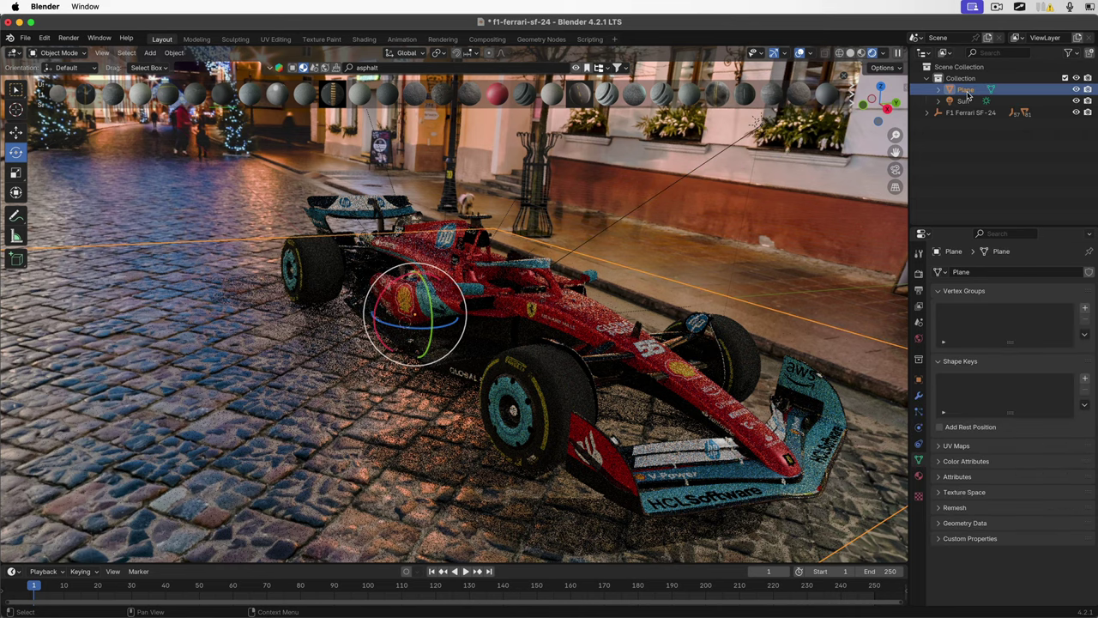
{"action": "left_click", "coordinate": [918, 379]}
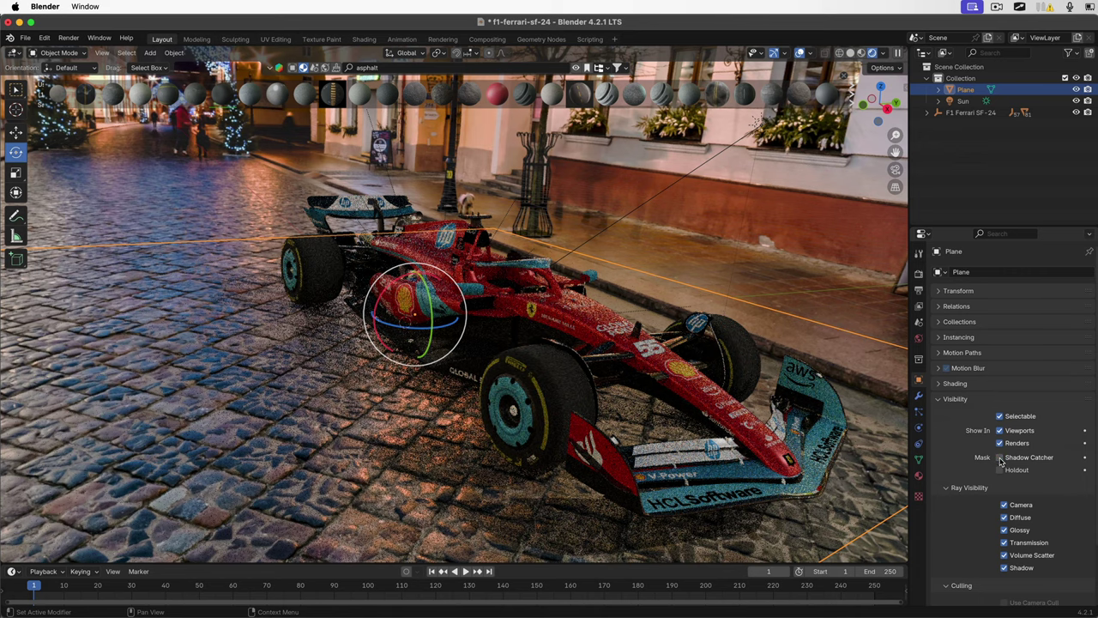
{"action": "left_click", "coordinate": [999, 458]}
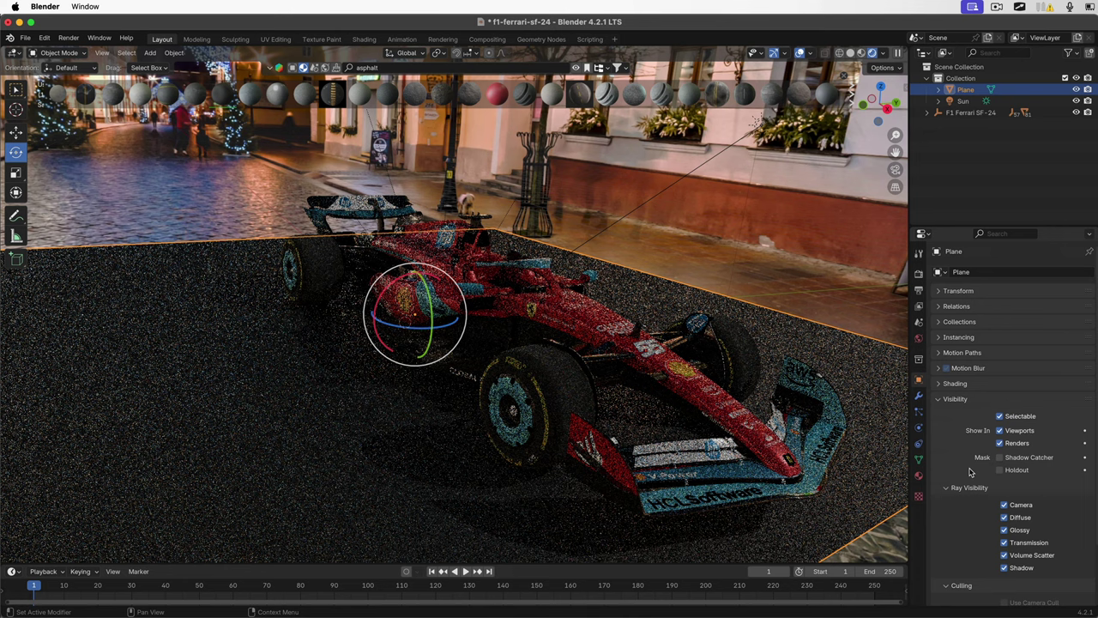
{"action": "left_click", "coordinate": [999, 457]}
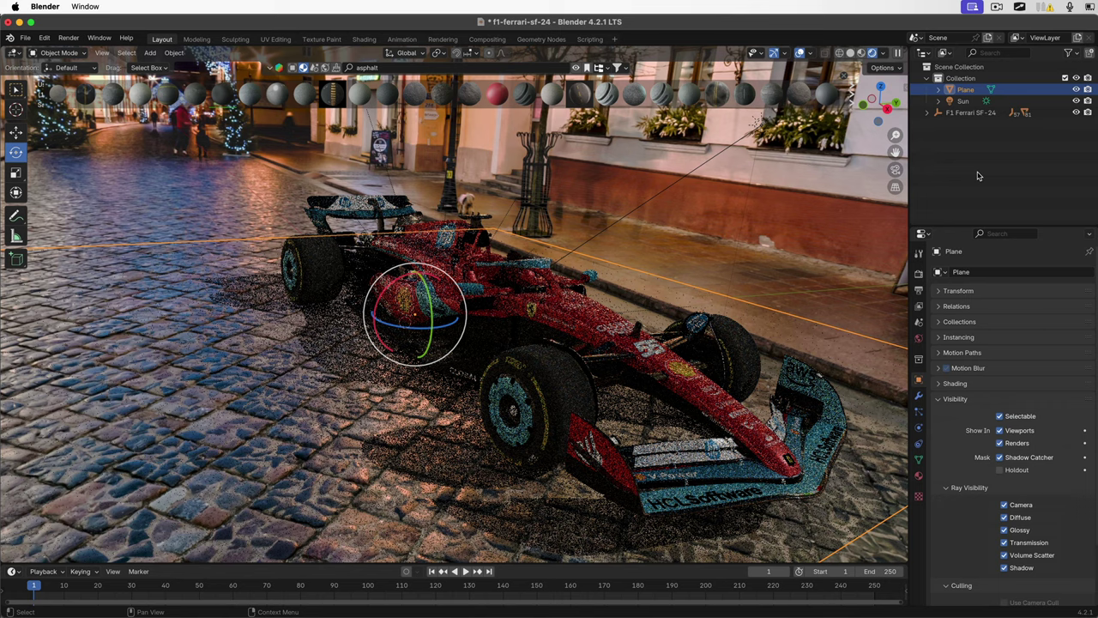
Raise the Sun light's strength, trying 2 first and settling on 3.
{"action": "left_click", "coordinate": [963, 101]}
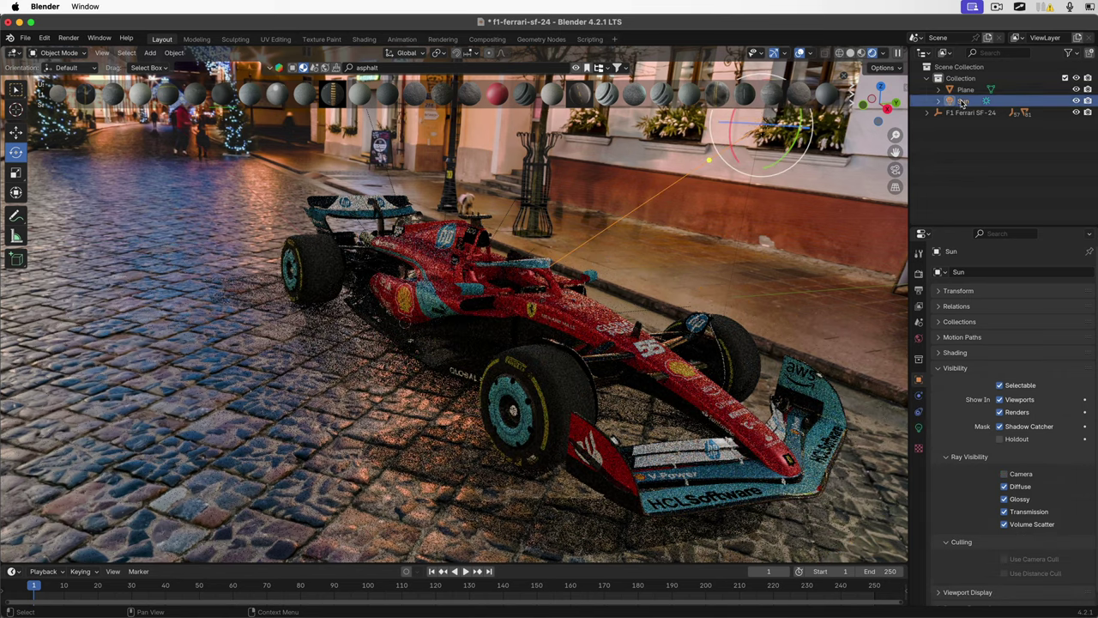
{"action": "left_click", "coordinate": [919, 427]}
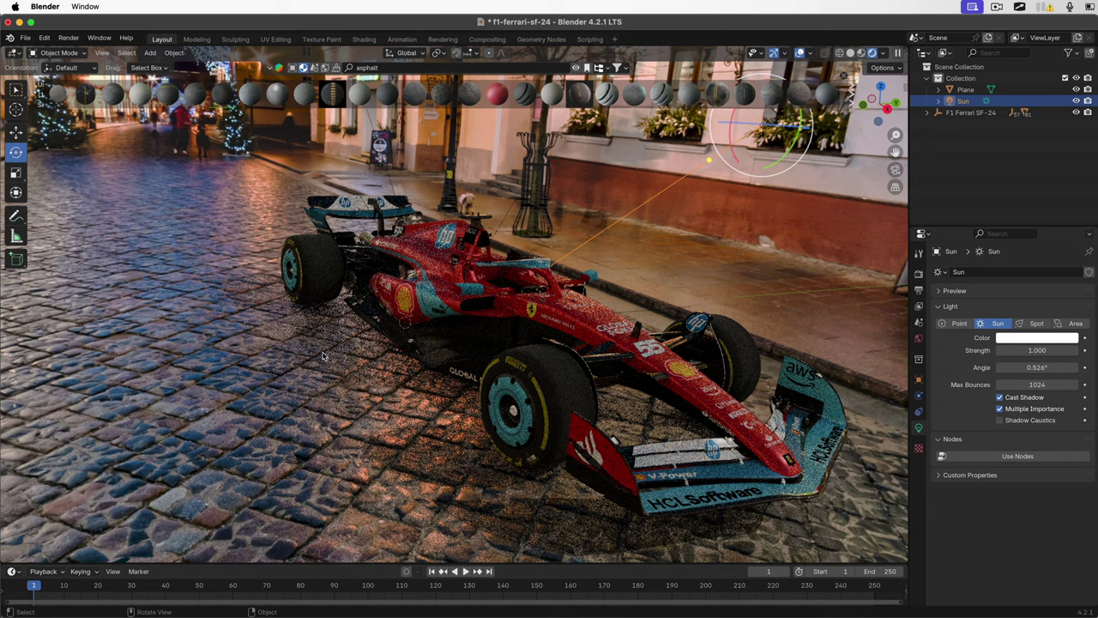
{"action": "left_click", "coordinate": [1039, 350]}
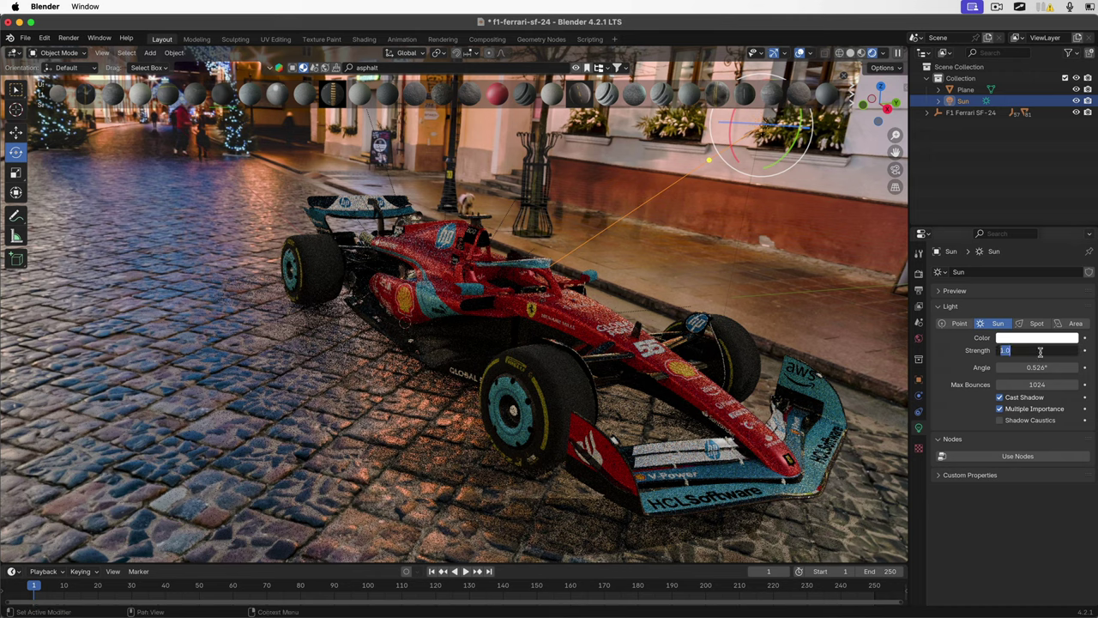
{"action": "type", "text": "2"}
{"action": "key", "text": "Return"}
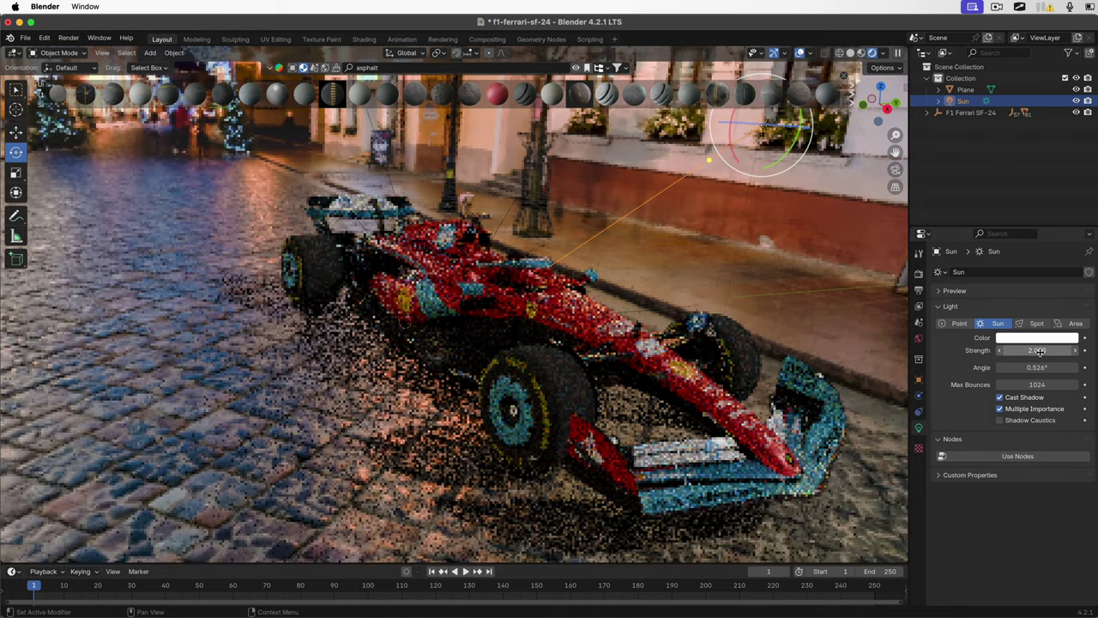
{"action": "left_click", "coordinate": [1039, 350]}
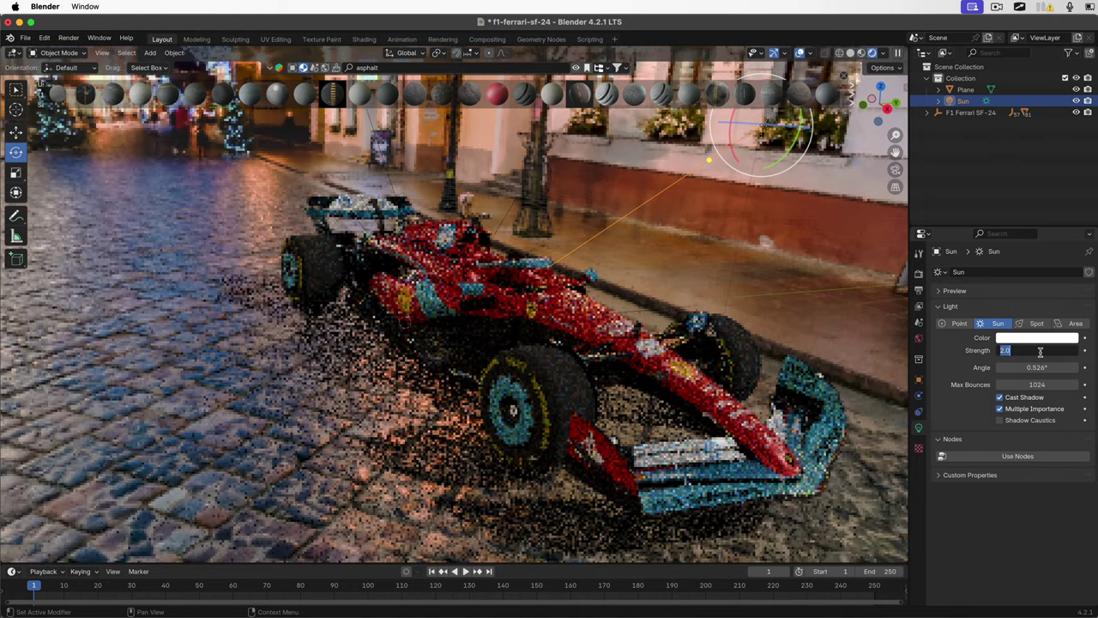
{"action": "type", "text": "3"}
{"action": "key", "text": "Return"}
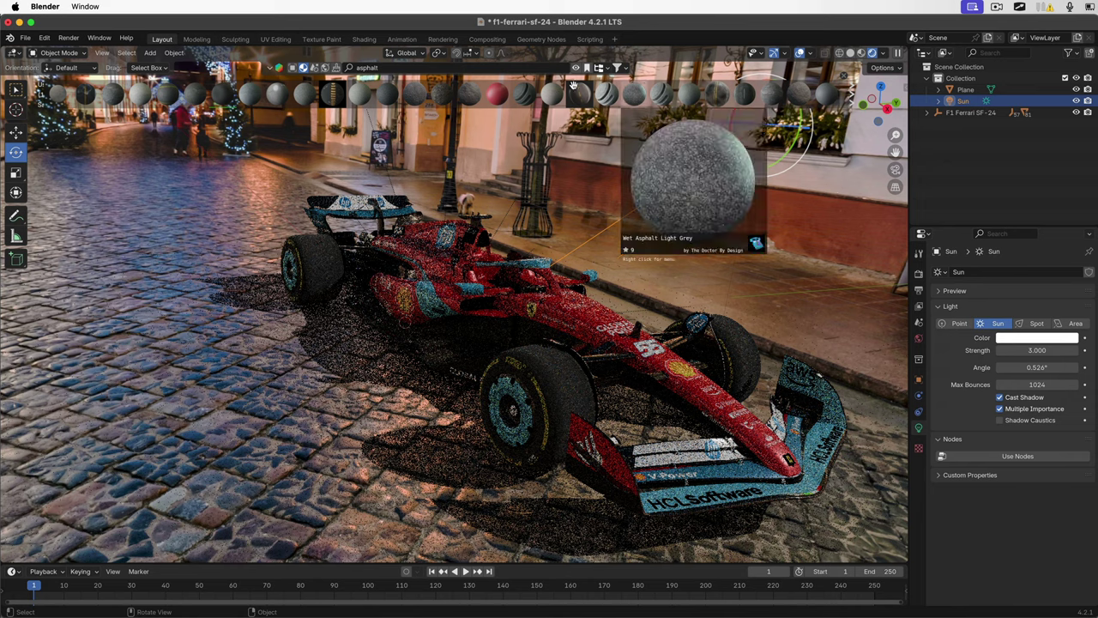
Show the World shader nodes in the Shading workspace and line up Background and World Output beside the environment texture node.
{"action": "left_click", "coordinate": [364, 40]}
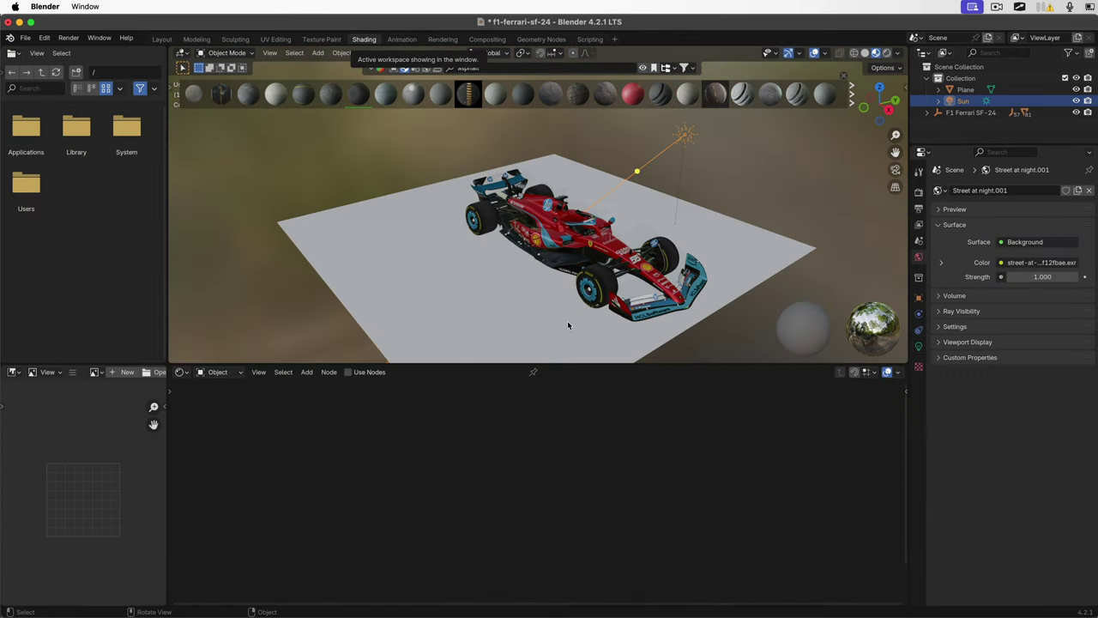
{"action": "left_click", "coordinate": [220, 372]}
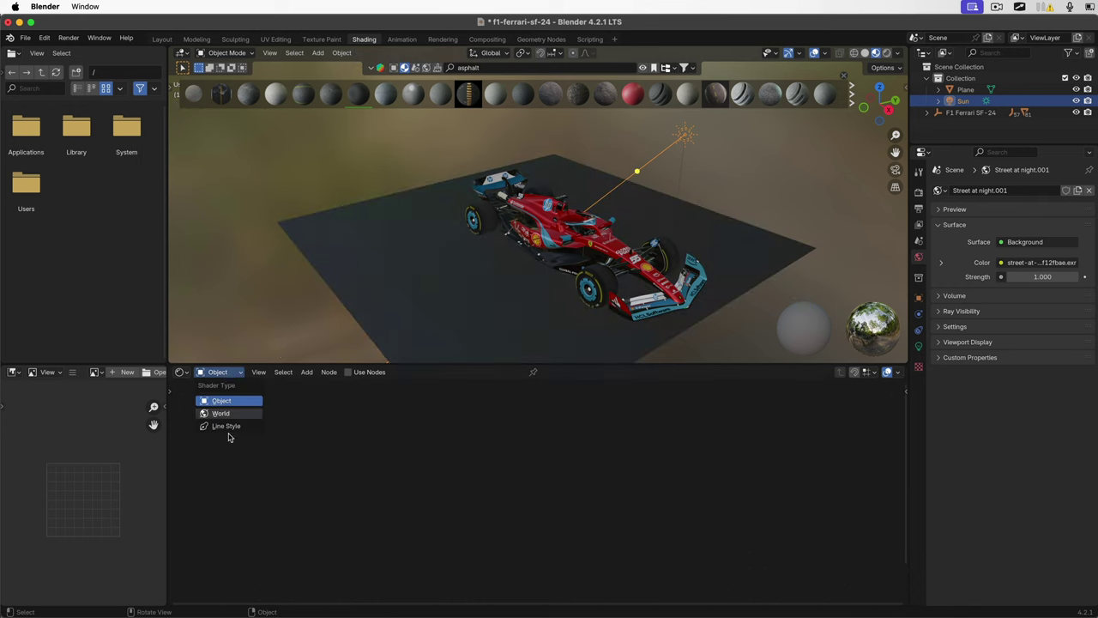
{"action": "left_click", "coordinate": [228, 413]}
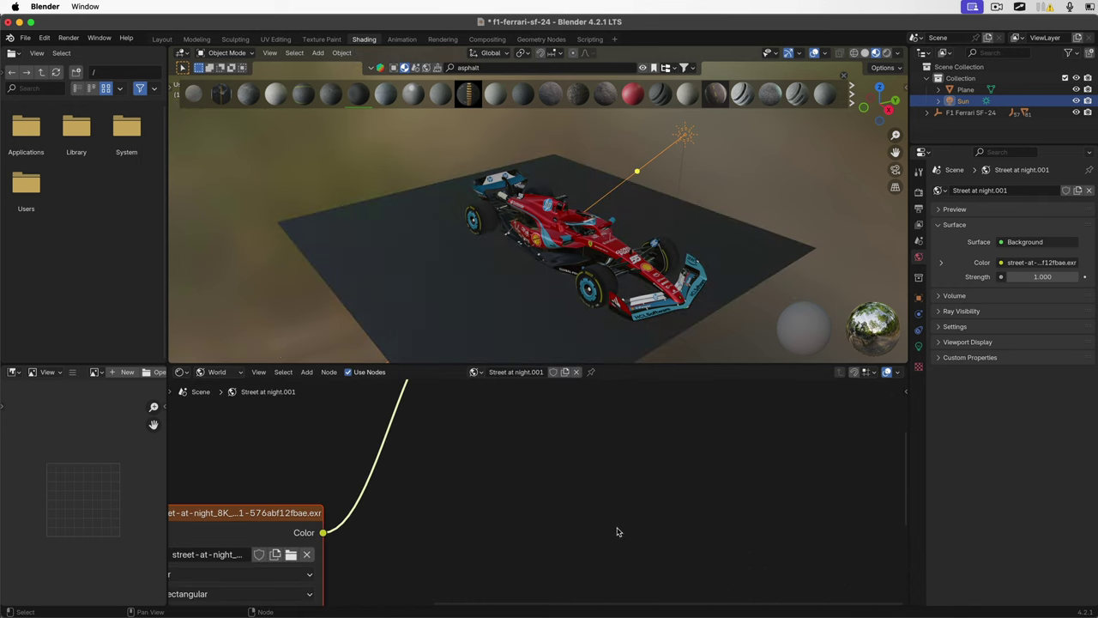
{"action": "scroll", "coordinate": [581, 525], "scroll_direction": "left", "scroll_amount": 2}
{"action": "scroll", "coordinate": [581, 525], "scroll_direction": "down", "scroll_amount": 5}
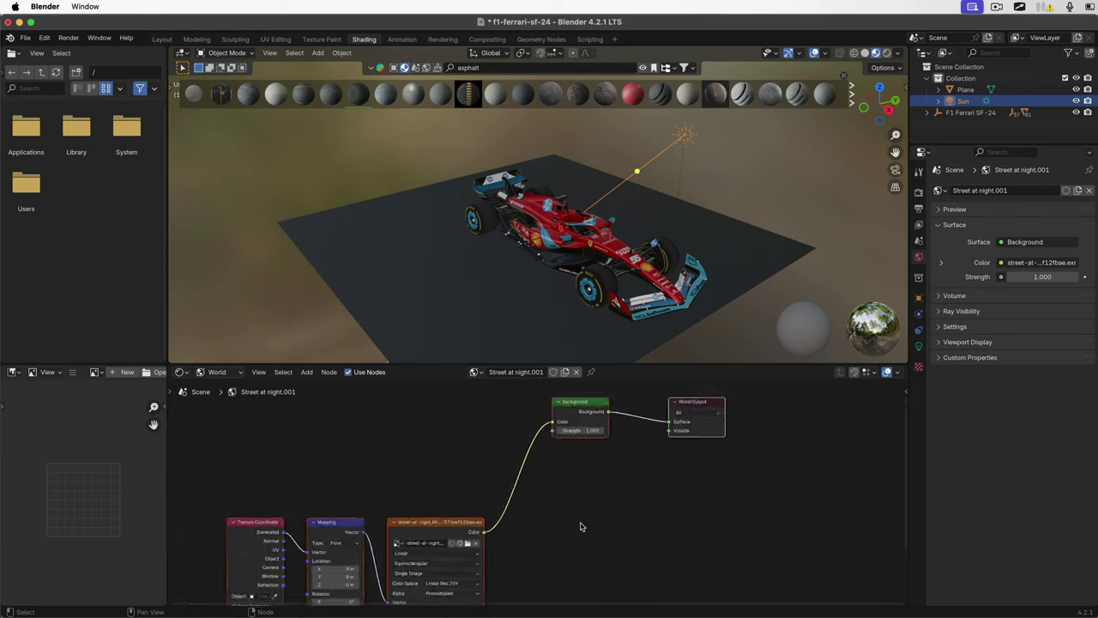
{"action": "scroll", "coordinate": [671, 529], "scroll_direction": "down", "scroll_amount": 2}
{"action": "left_click_drag", "start_coordinate": [734, 491], "coordinate": [611, 420]}
{"action": "left_click_drag", "start_coordinate": [611, 420], "coordinate": [614, 520]}
{"action": "scroll", "coordinate": [614, 521], "scroll_direction": "up", "scroll_amount": 4}
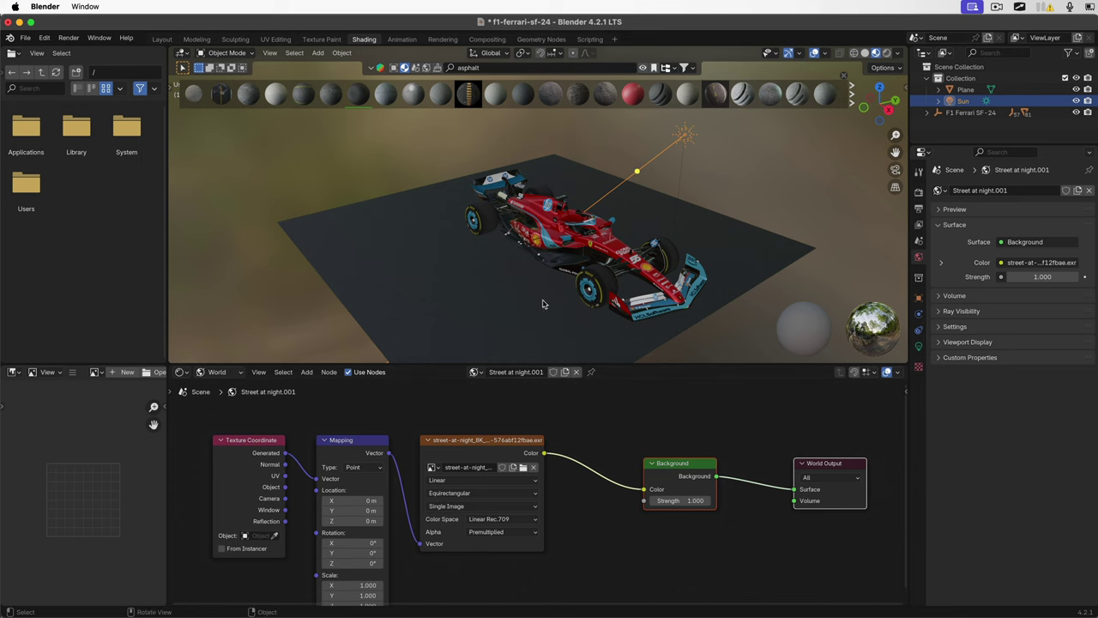
Switch the asset search to HDRs, collapse the asset bar, and show the Shading viewport in rendered mode.
{"action": "mouse_move", "coordinate": [410, 99]}
{"action": "left_click", "coordinate": [427, 68]}
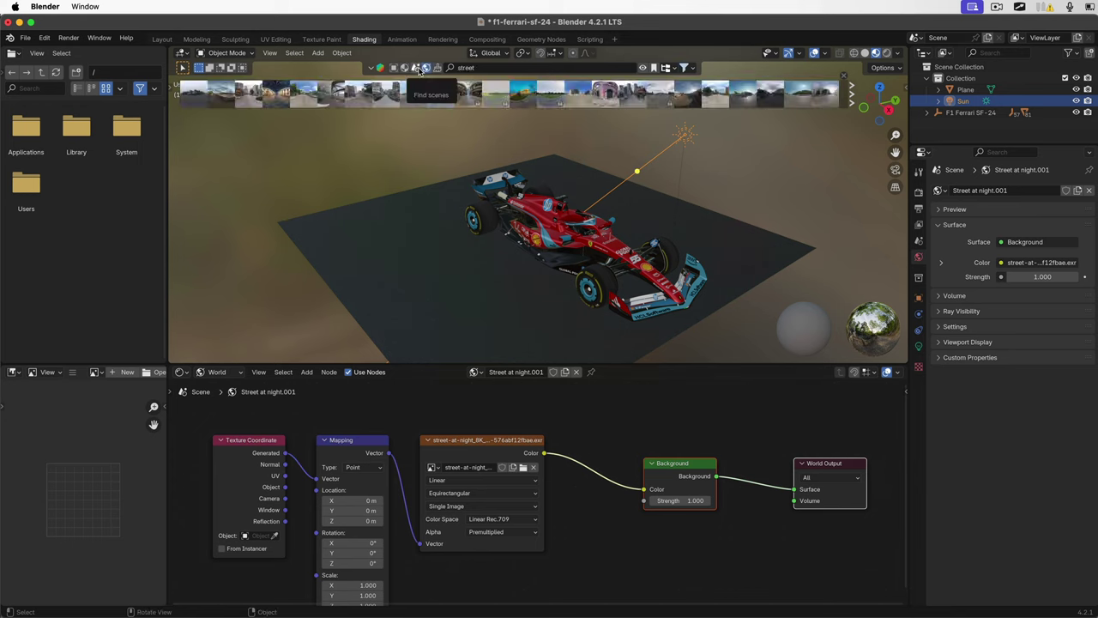
{"action": "left_click", "coordinate": [369, 68]}
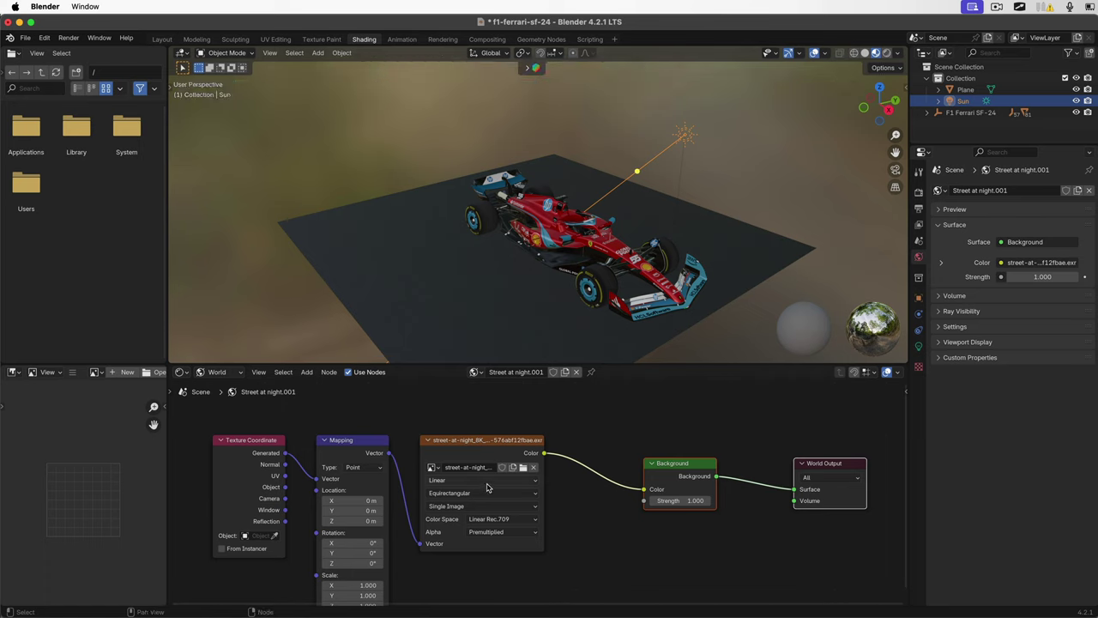
{"action": "left_click", "coordinate": [885, 58]}
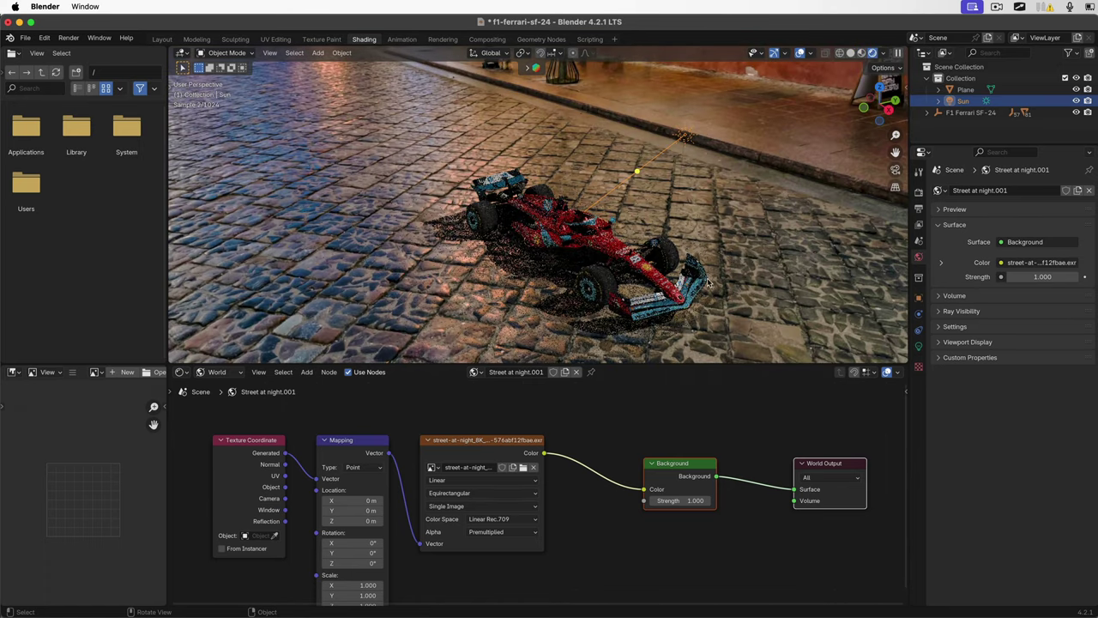
Compare the Layout and Shading workspaces, return to Layout, and review the plane, Sun light and F1 Ferrari SF-24 objects.
{"action": "left_click", "coordinate": [161, 39]}
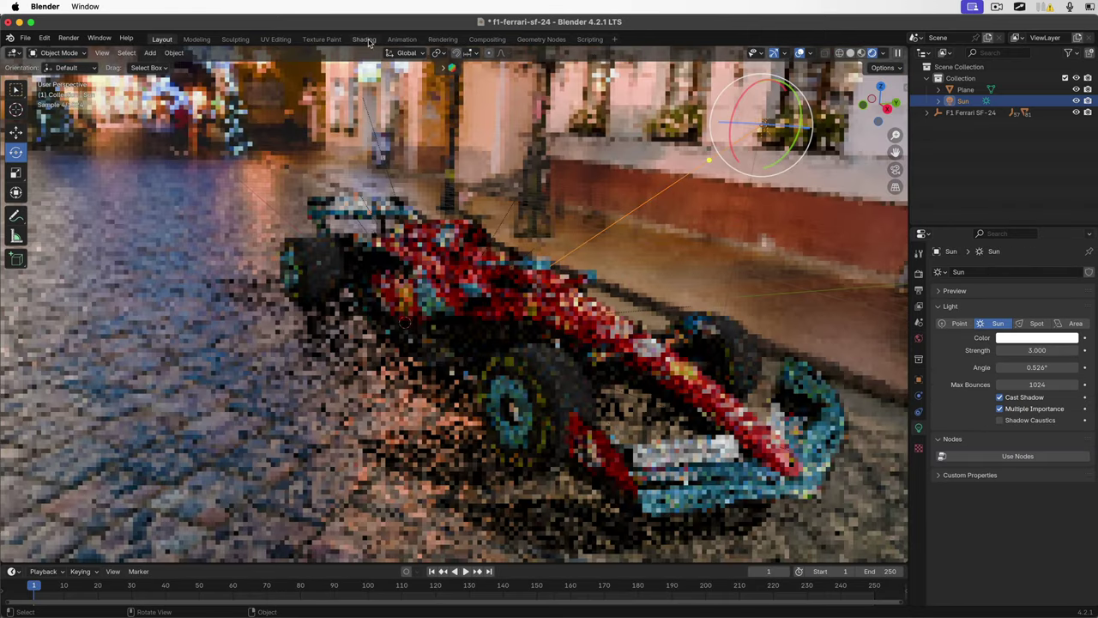
{"action": "left_click", "coordinate": [363, 39]}
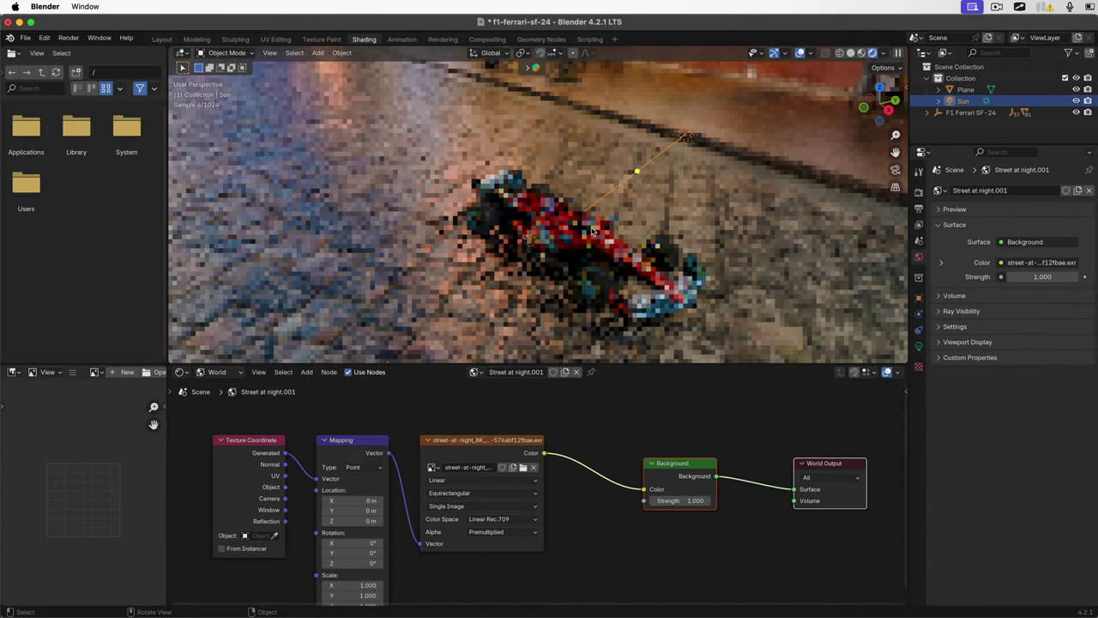
{"action": "left_click", "coordinate": [161, 40]}
{"action": "left_click", "coordinate": [962, 89]}
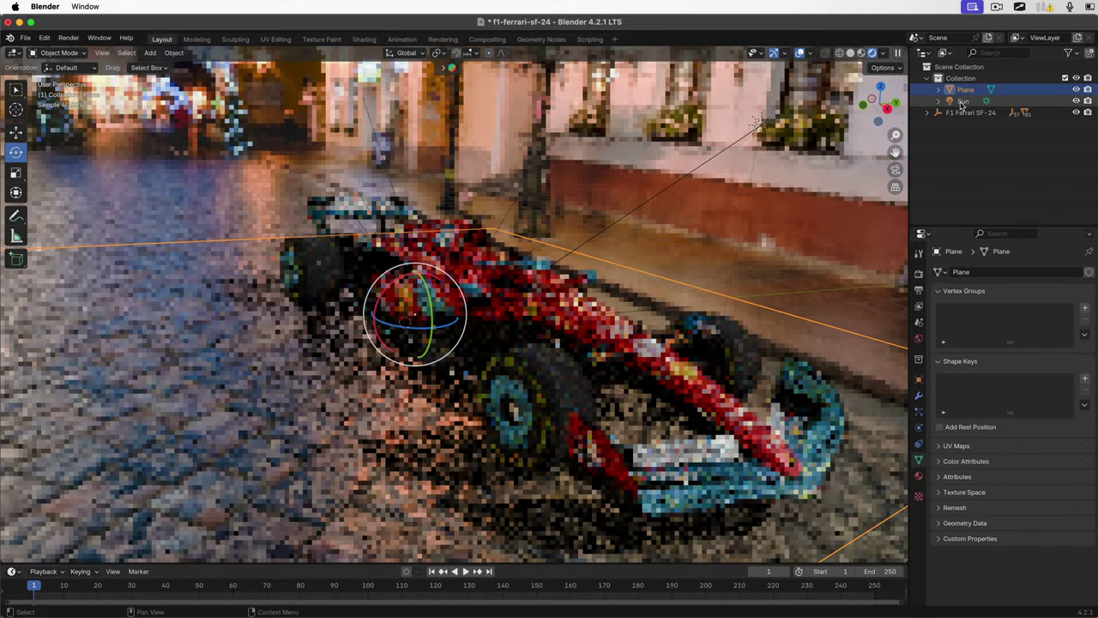
{"action": "left_click", "coordinate": [963, 101]}
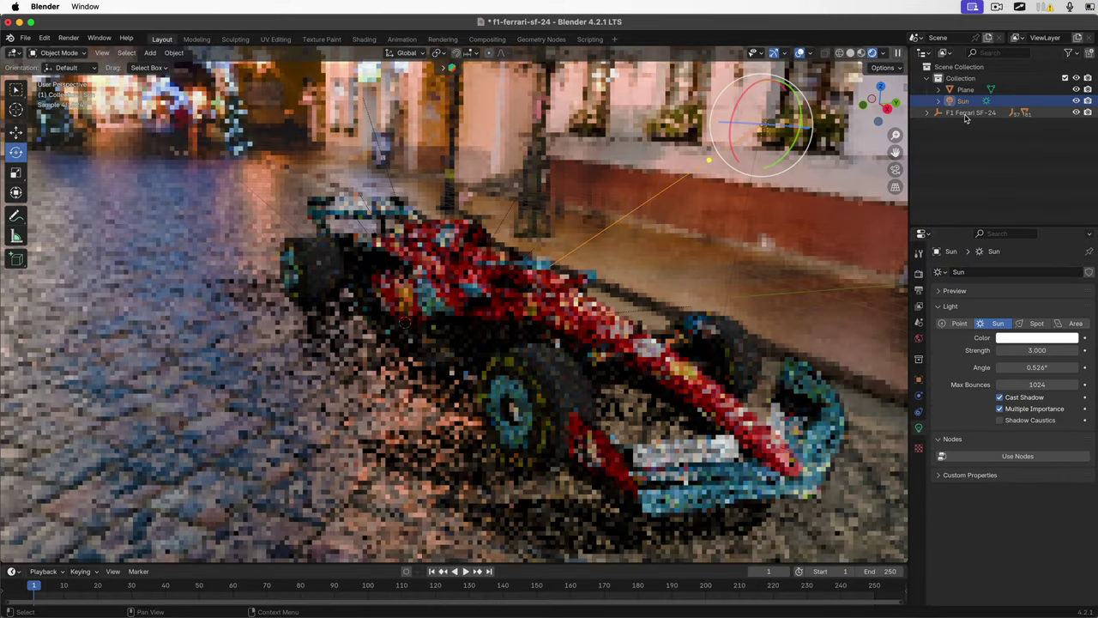
{"action": "left_click", "coordinate": [968, 112]}
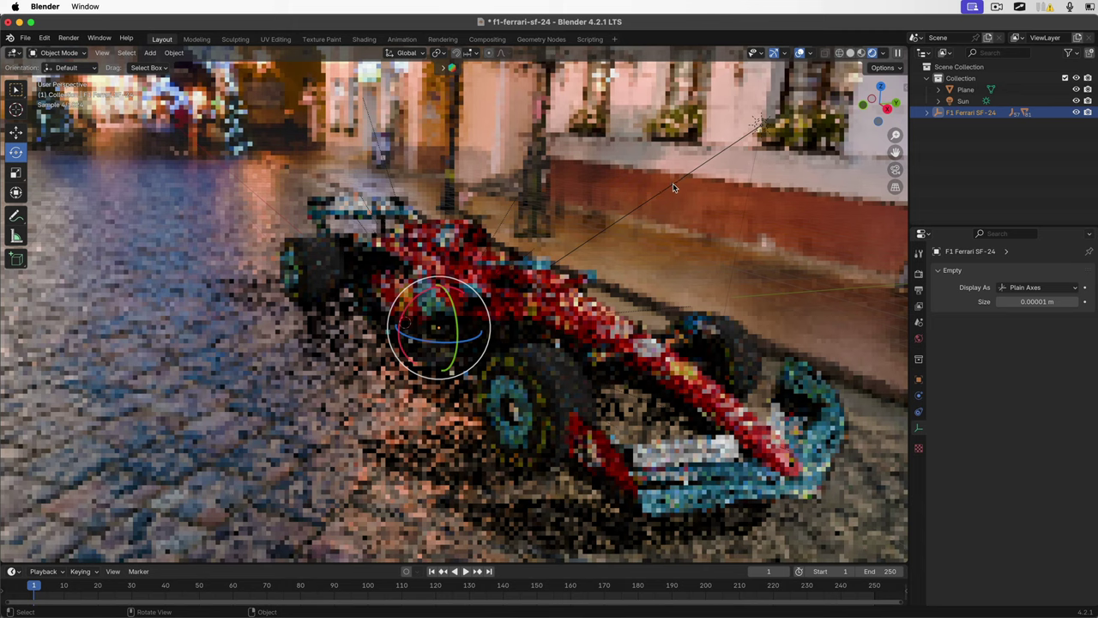
Add a camera to the scene and look through it.
{"action": "key", "text": "shift+a"}
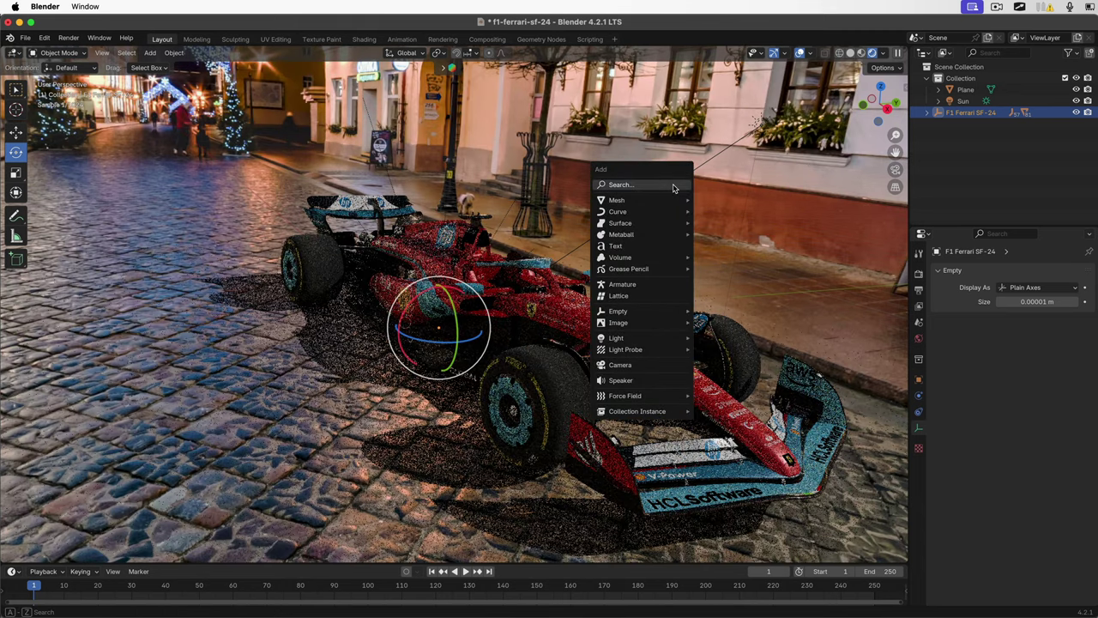
{"action": "type", "text": "cam"}
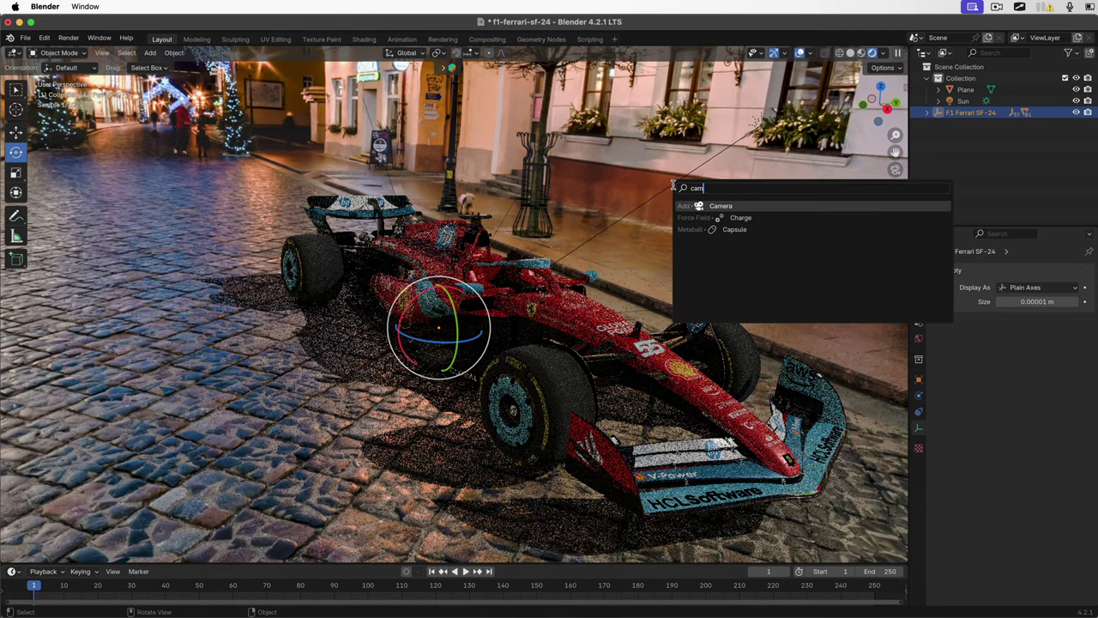
{"action": "left_click", "coordinate": [720, 206]}
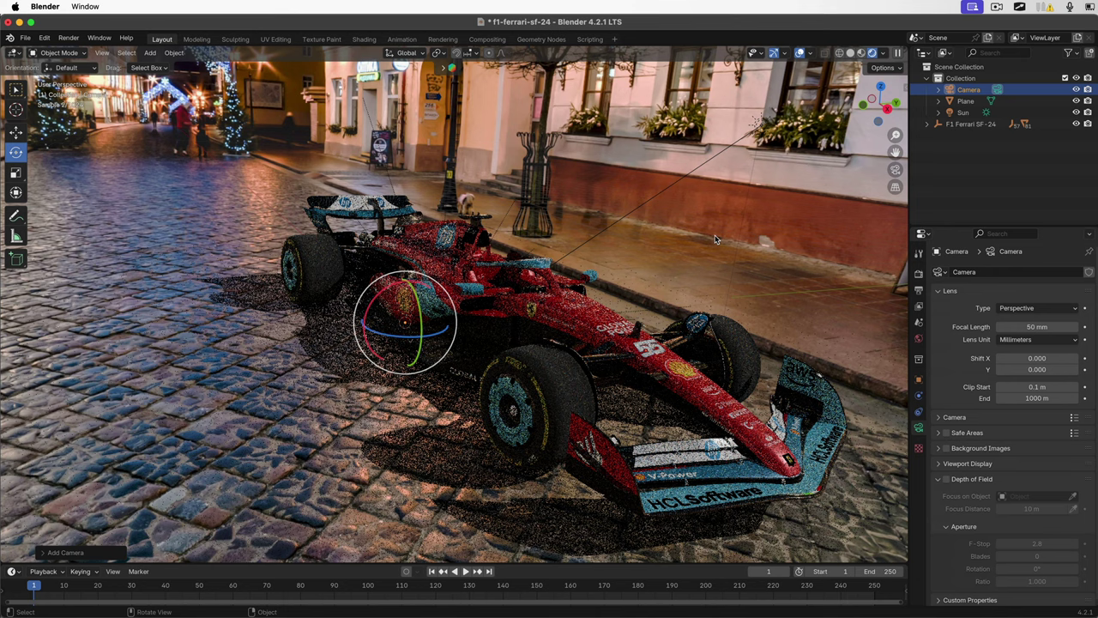
{"action": "key", "text": "KP_0"}
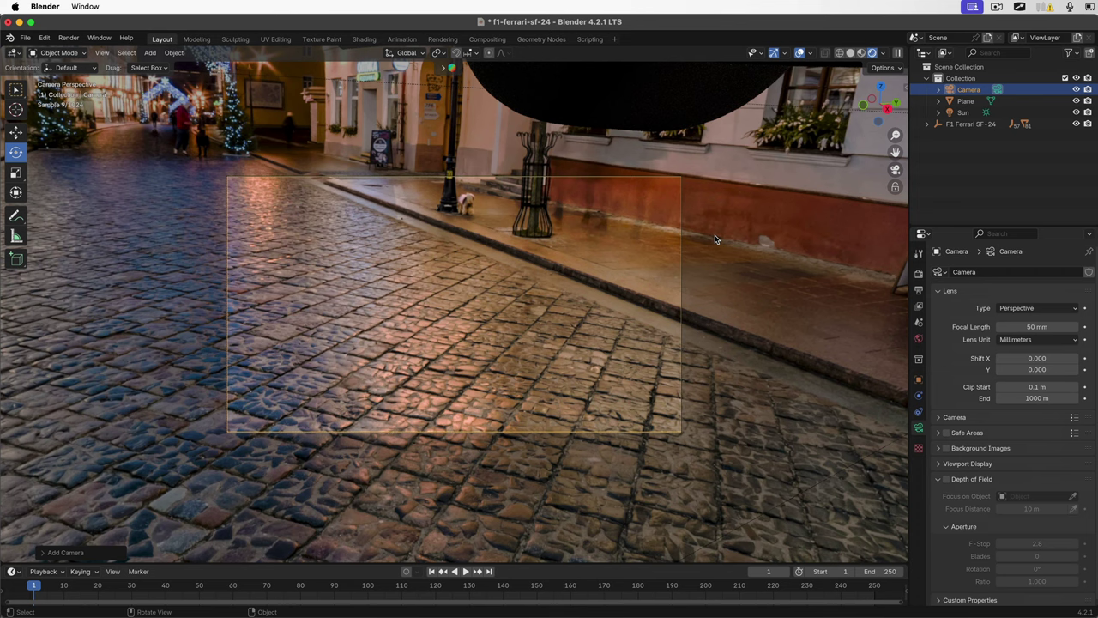
{"action": "left_click", "coordinate": [506, 336]}
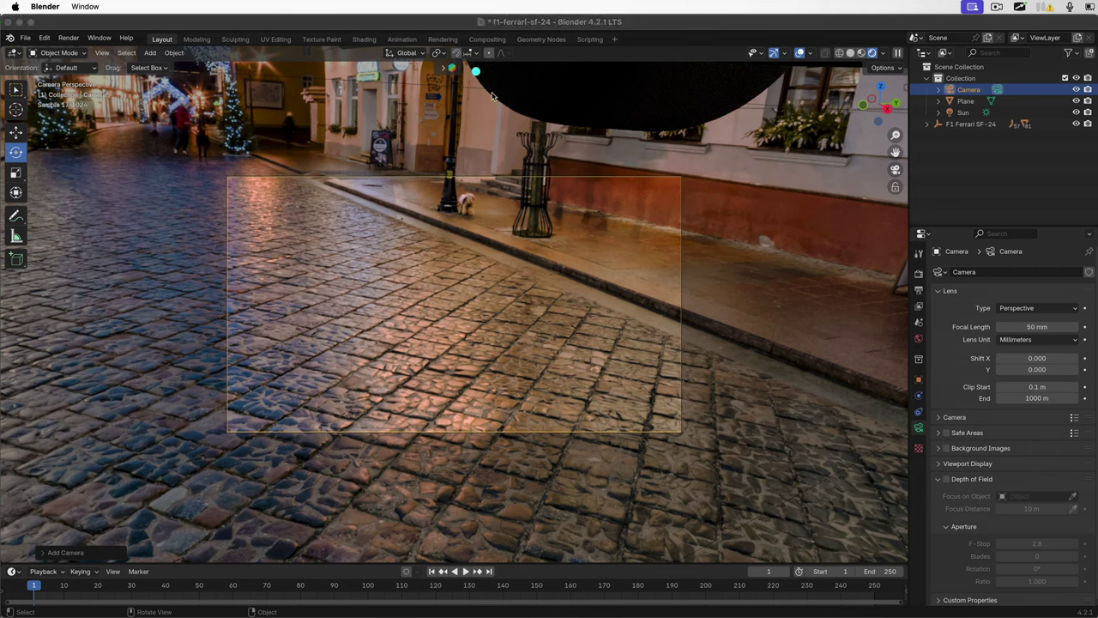
{"action": "mouse_move", "coordinate": [470, 61]}
{"action": "left_mouse_down"}
{"action": "mouse_move", "coordinate": [780, 110]}
{"action": "mouse_move", "coordinate": [795, 68]}
{"action": "left_mouse_up"}
{"action": "left_click_drag", "start_coordinate": [468, 103], "coordinate": [793, 68]}
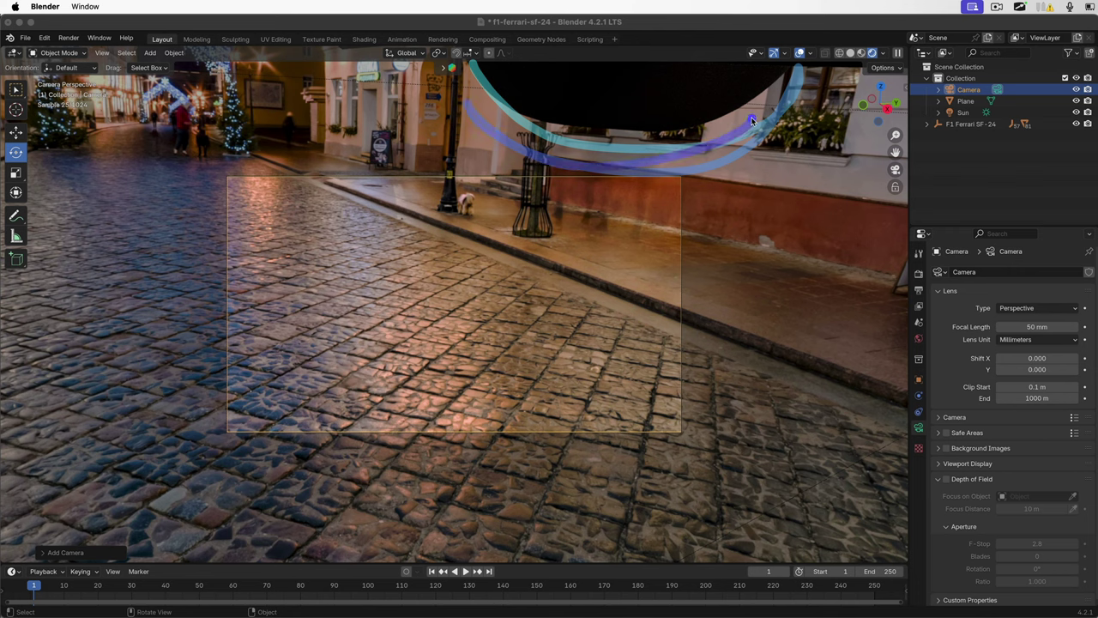
{"action": "left_click", "coordinate": [585, 321]}
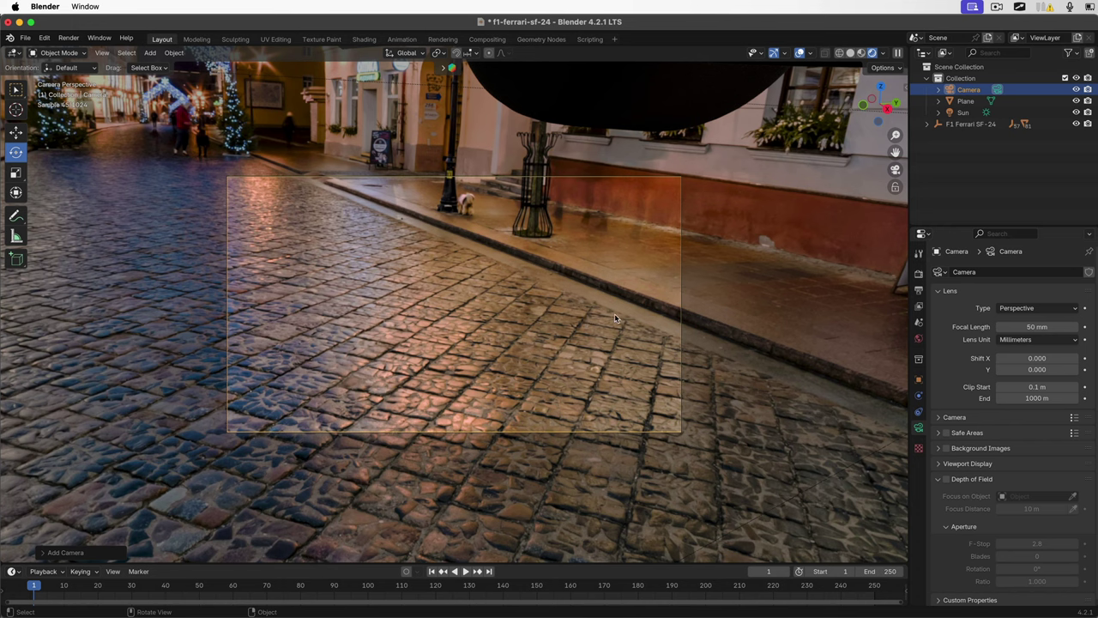
Lock the view to the 3D cursor and lock the camera to the view, then hide the view settings again.
{"action": "key", "text": "n"}
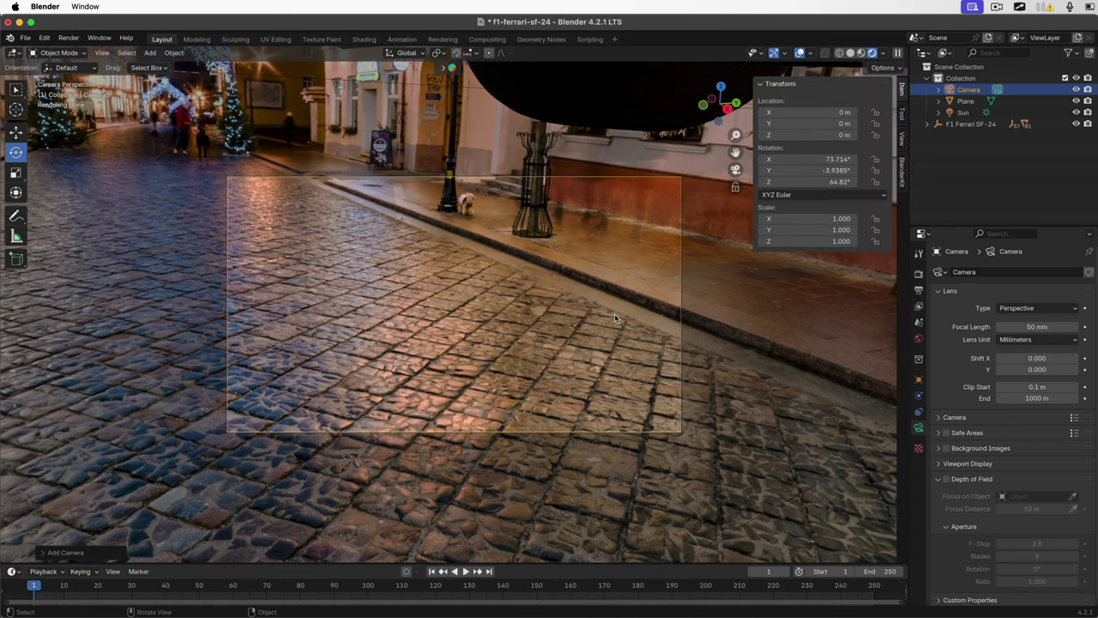
{"action": "left_click", "coordinate": [902, 140]}
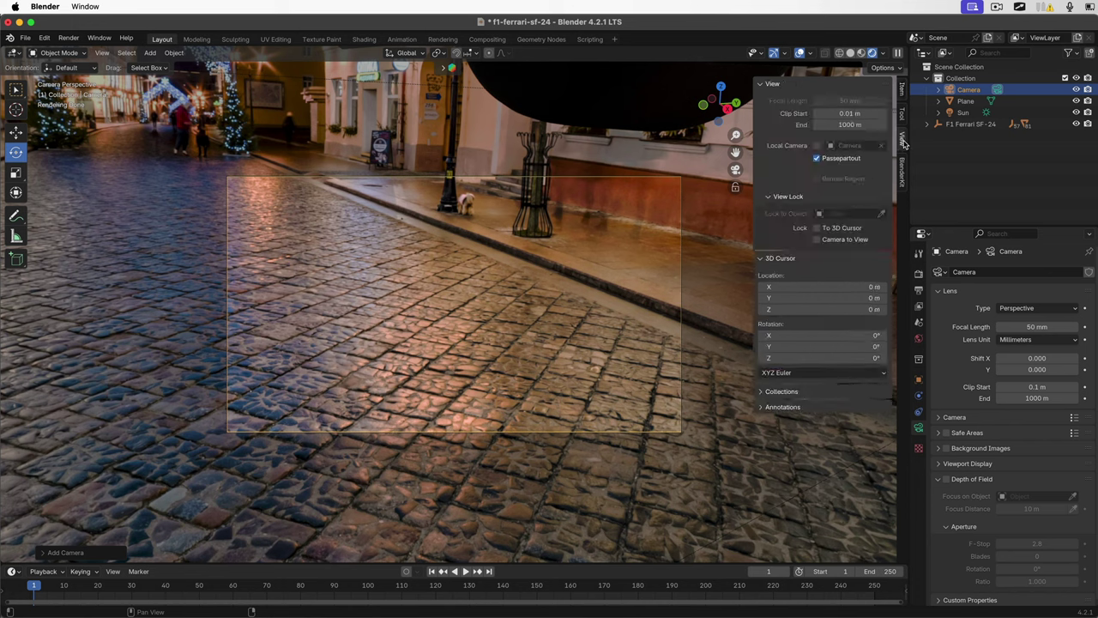
{"action": "left_click", "coordinate": [840, 228]}
{"action": "left_click", "coordinate": [837, 239]}
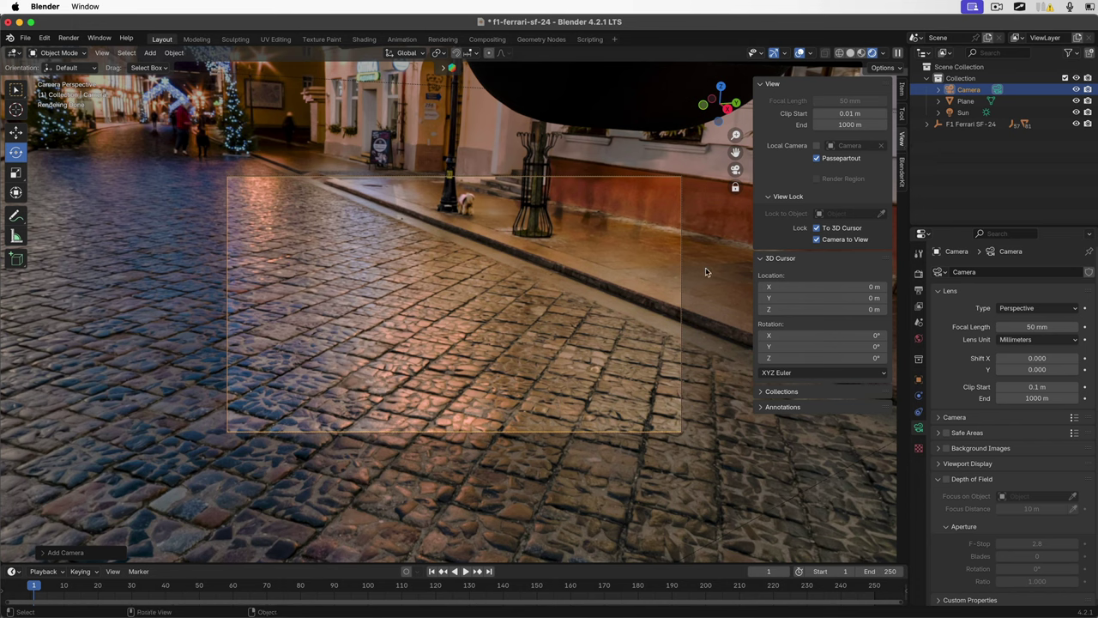
{"action": "key", "text": "n"}
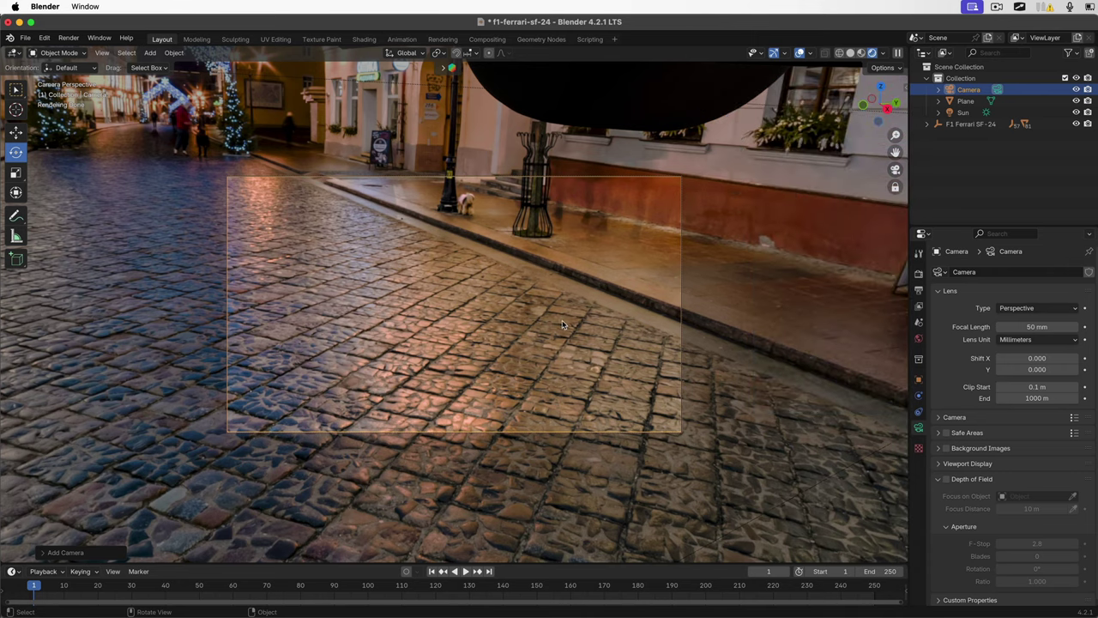
Pull the locked camera back from the origin and orbit it to a front three-quarter view of the Ferrari on the cobblestones.
{"action": "scroll", "coordinate": [567, 327], "scroll_direction": "down", "scroll_amount": 5}
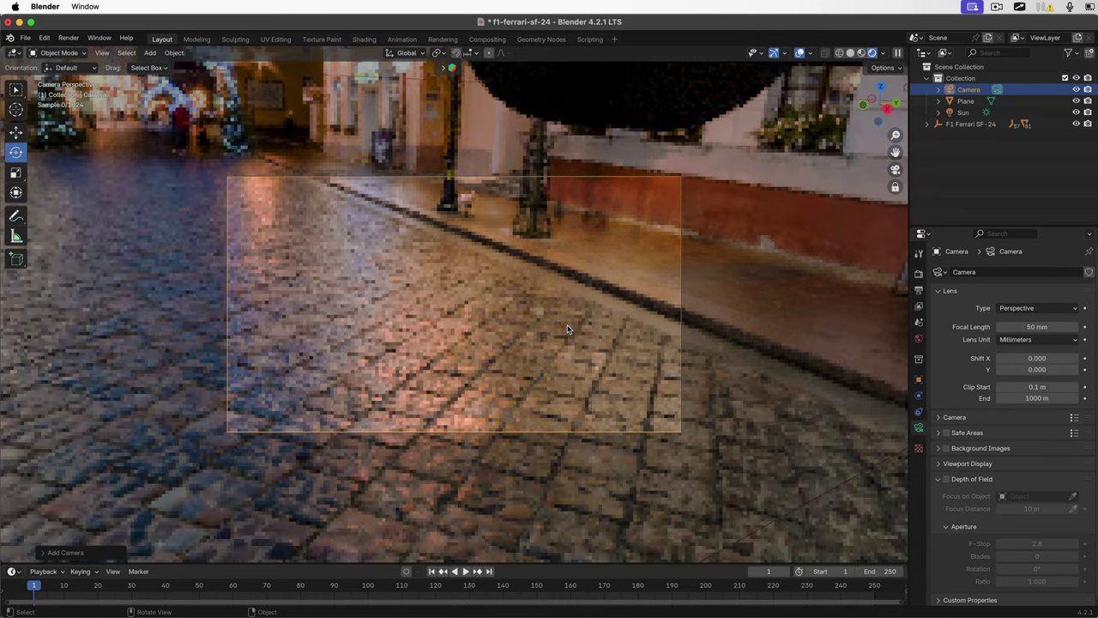
{"action": "scroll", "coordinate": [567, 329], "scroll_direction": "down", "scroll_amount": 10}
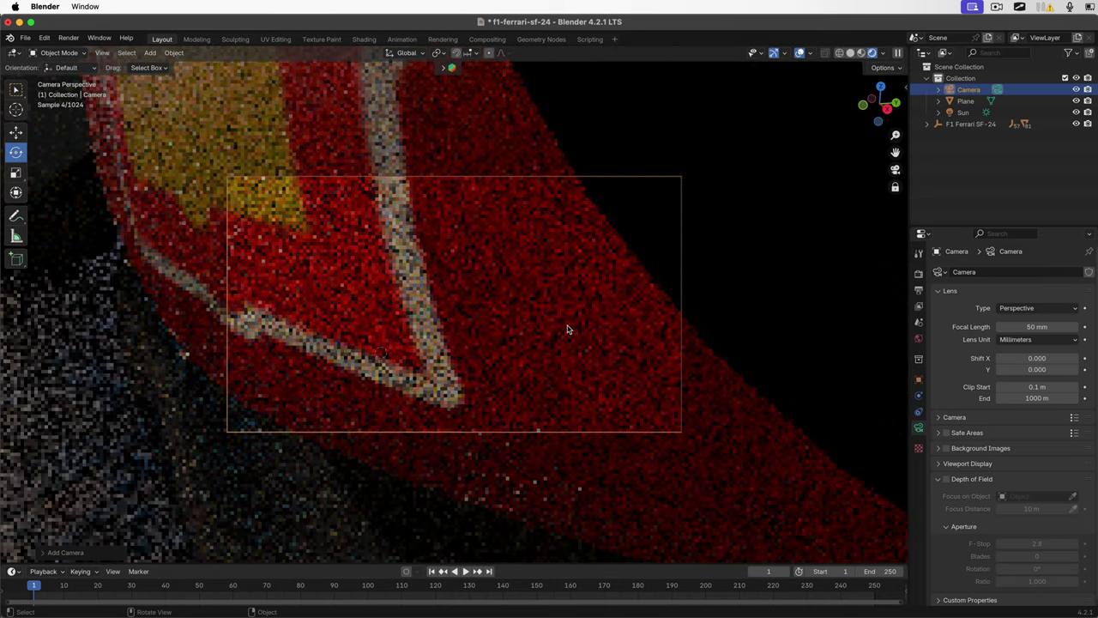
{"action": "scroll", "coordinate": [567, 329], "scroll_direction": "down", "scroll_amount": 6}
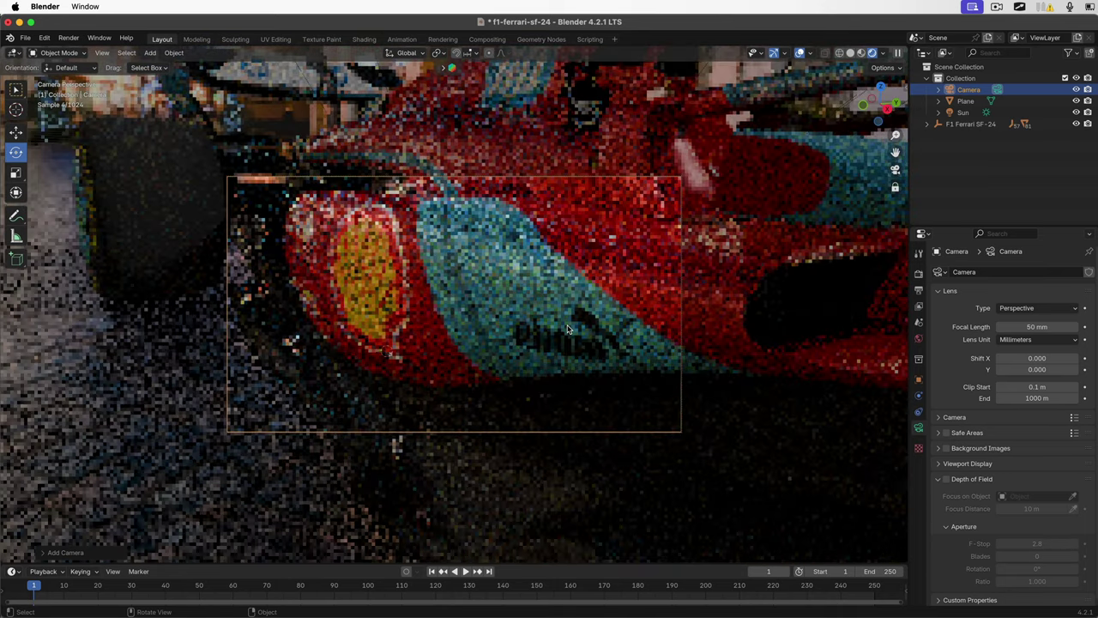
{"action": "scroll", "coordinate": [567, 328], "scroll_direction": "down", "scroll_amount": 5}
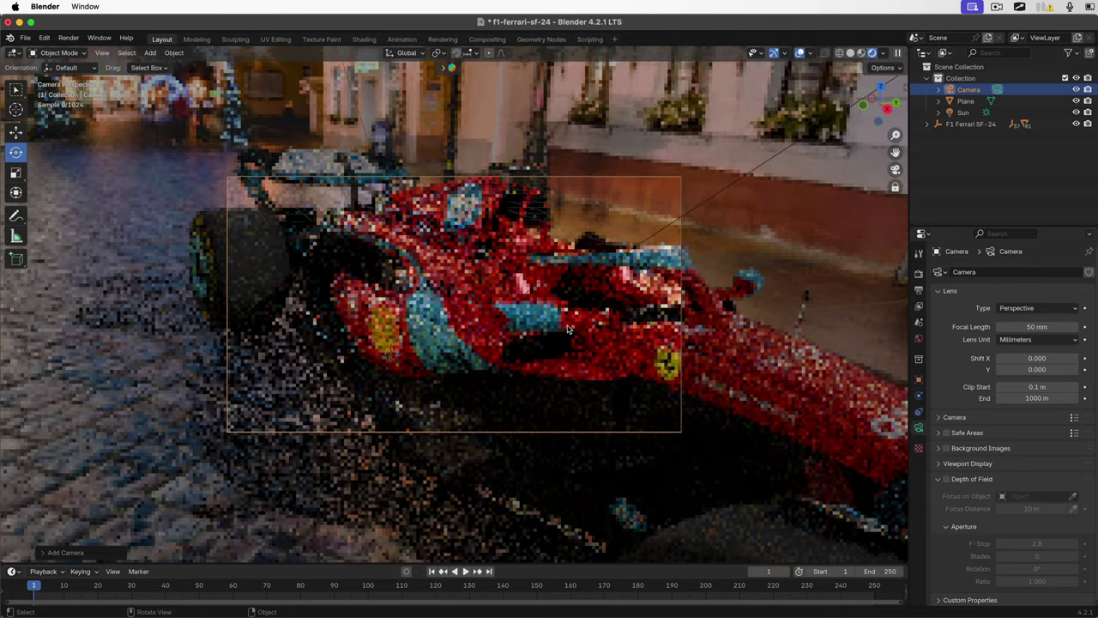
{"action": "scroll", "coordinate": [567, 329], "scroll_direction": "left", "scroll_amount": 5}
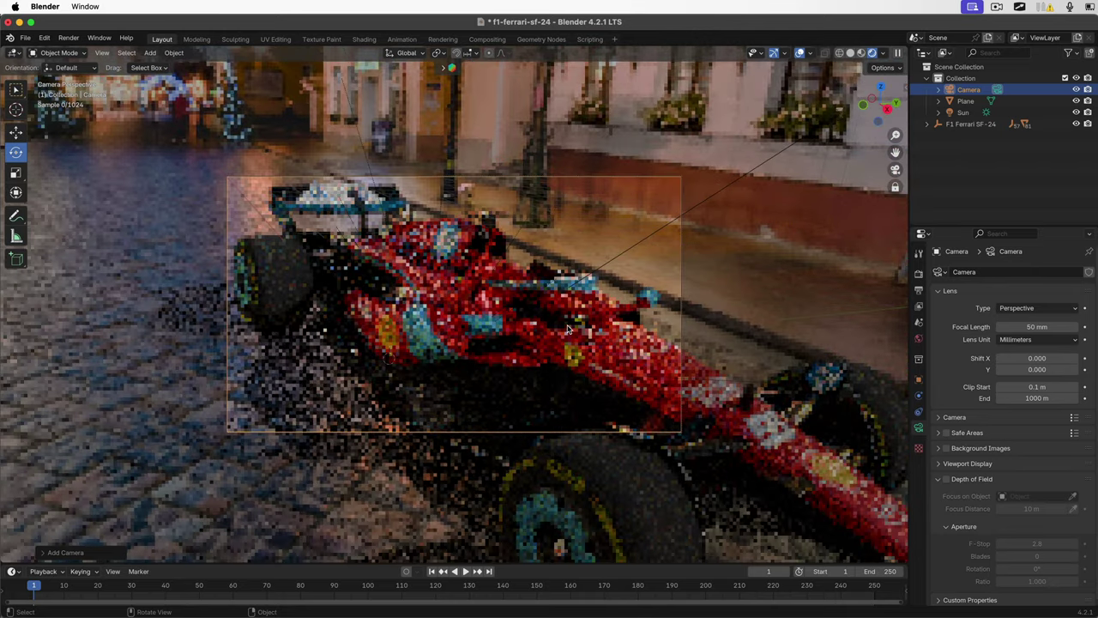
{"action": "scroll", "coordinate": [567, 328], "scroll_direction": "left", "scroll_amount": 3}
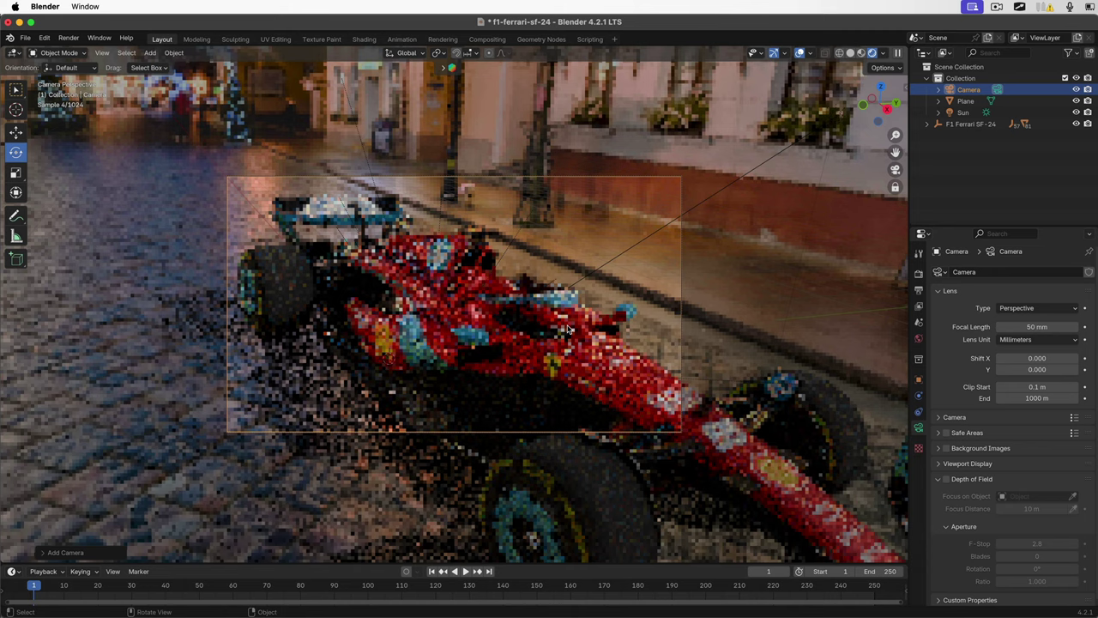
{"action": "scroll", "coordinate": [567, 328], "scroll_direction": "left", "scroll_amount": 3}
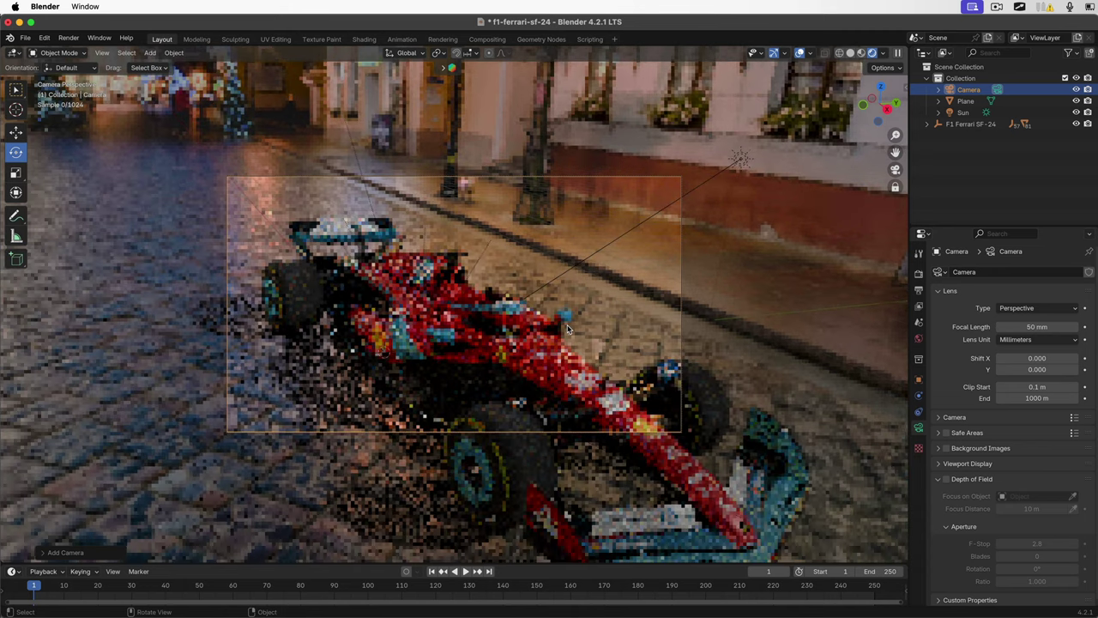
{"action": "scroll", "coordinate": [567, 328], "scroll_direction": "left", "scroll_amount": 2}
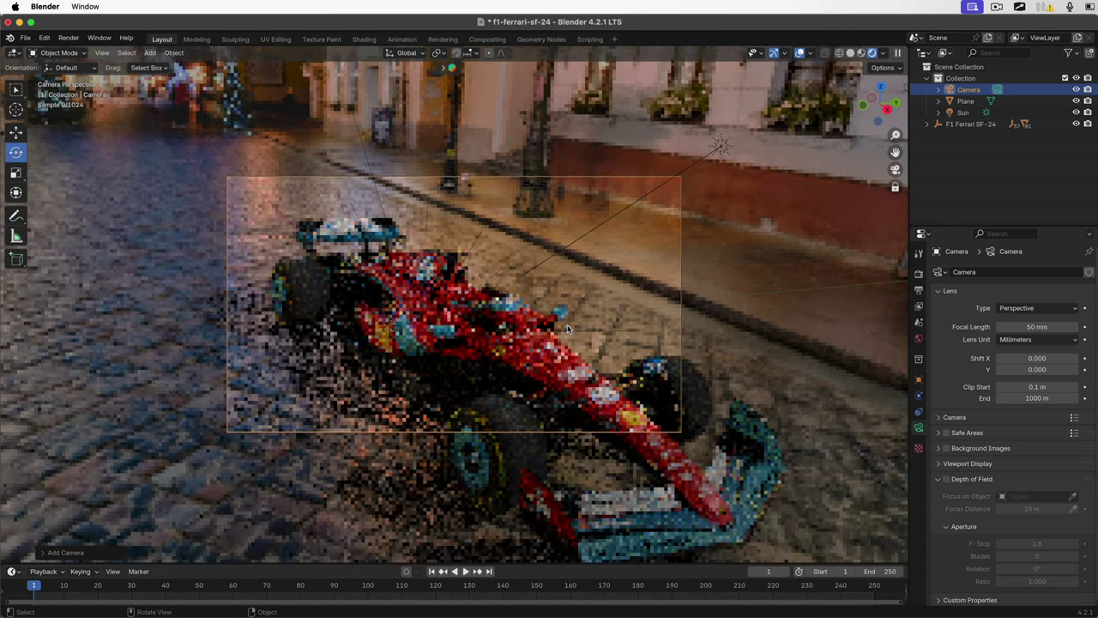
{"action": "scroll", "coordinate": [567, 328], "scroll_direction": "left", "scroll_amount": 2}
{"action": "scroll", "coordinate": [567, 329], "scroll_direction": "left", "scroll_amount": 2}
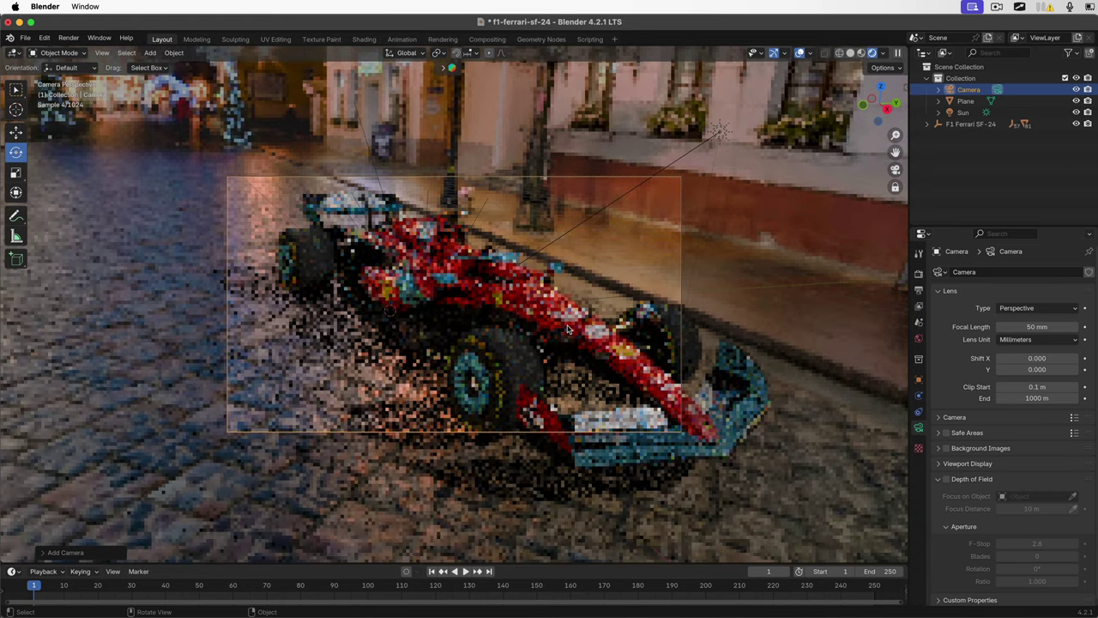
{"action": "scroll", "coordinate": [567, 329], "scroll_direction": "left", "scroll_amount": 2}
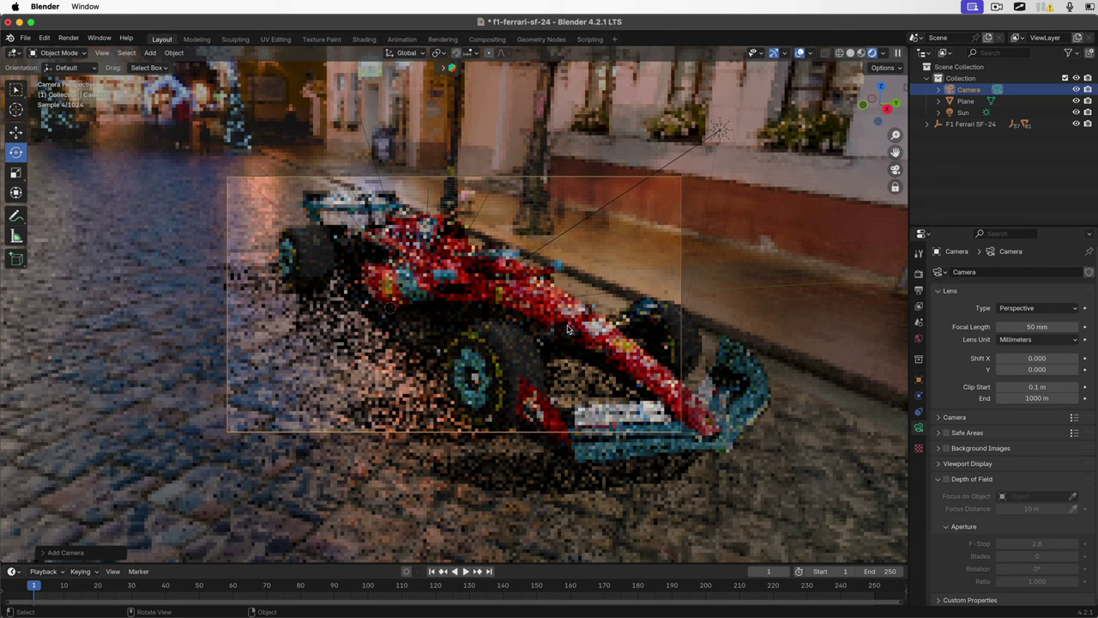
{"action": "scroll", "coordinate": [567, 328], "scroll_direction": "left", "scroll_amount": 3}
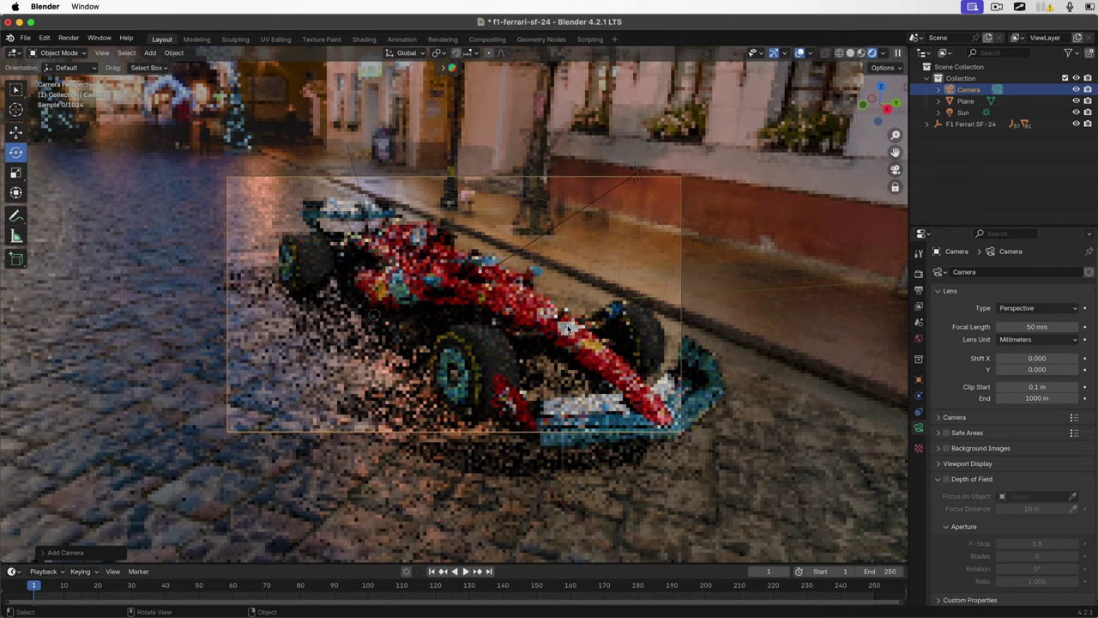
{"action": "scroll", "coordinate": [567, 328], "scroll_direction": "left", "scroll_amount": 2}
Adjust the camera's distance and angle around the Ferrari so the car fills most of the camera frame.
{"action": "scroll", "coordinate": [567, 328], "scroll_direction": "down", "scroll_amount": 3}
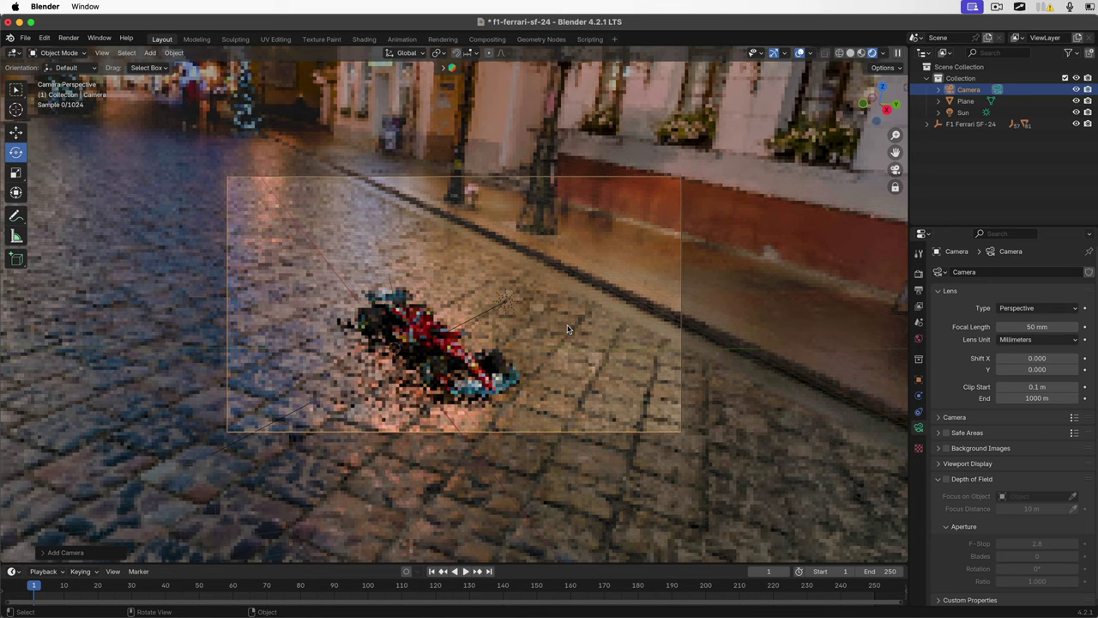
{"action": "scroll", "coordinate": [566, 328], "scroll_direction": "left", "scroll_amount": 1}
{"action": "scroll", "coordinate": [567, 329], "scroll_direction": "left", "scroll_amount": 2}
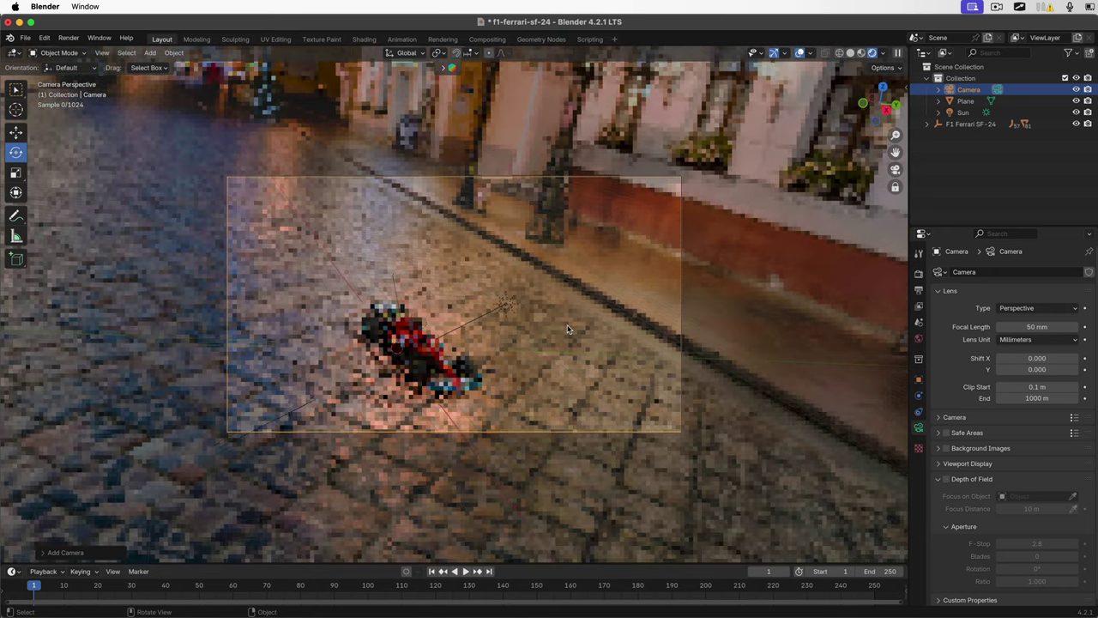
{"action": "scroll", "coordinate": [567, 329], "scroll_direction": "left", "scroll_amount": 1}
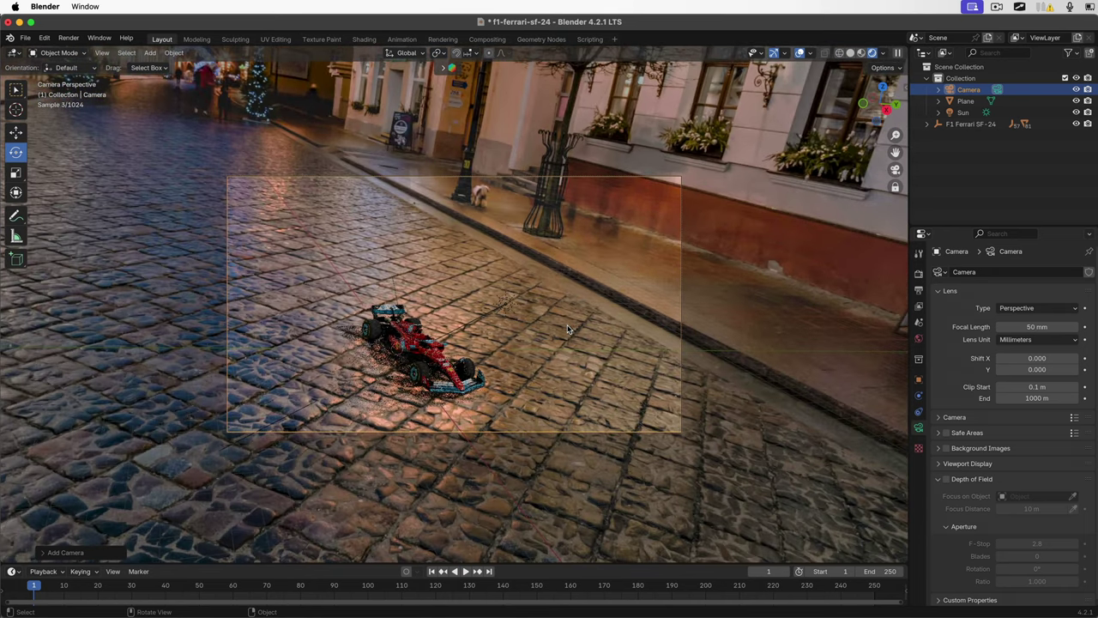
{"action": "scroll", "coordinate": [566, 328], "scroll_direction": "left", "scroll_amount": 1}
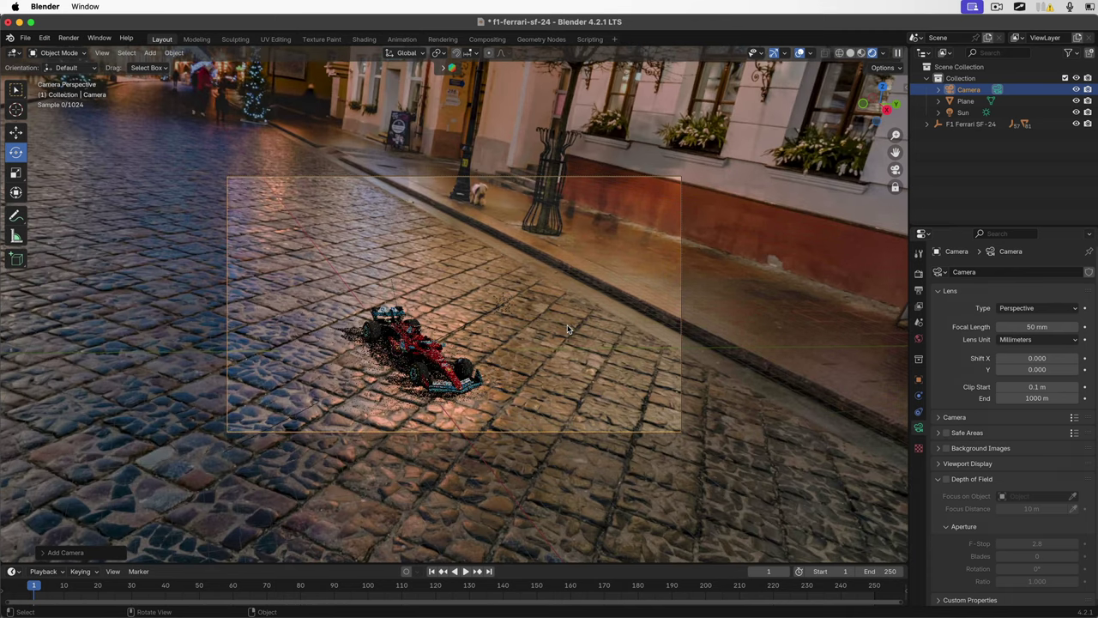
{"action": "scroll", "coordinate": [567, 328], "scroll_direction": "up", "scroll_amount": 2}
{"action": "scroll", "coordinate": [567, 328], "scroll_direction": "left", "scroll_amount": 1}
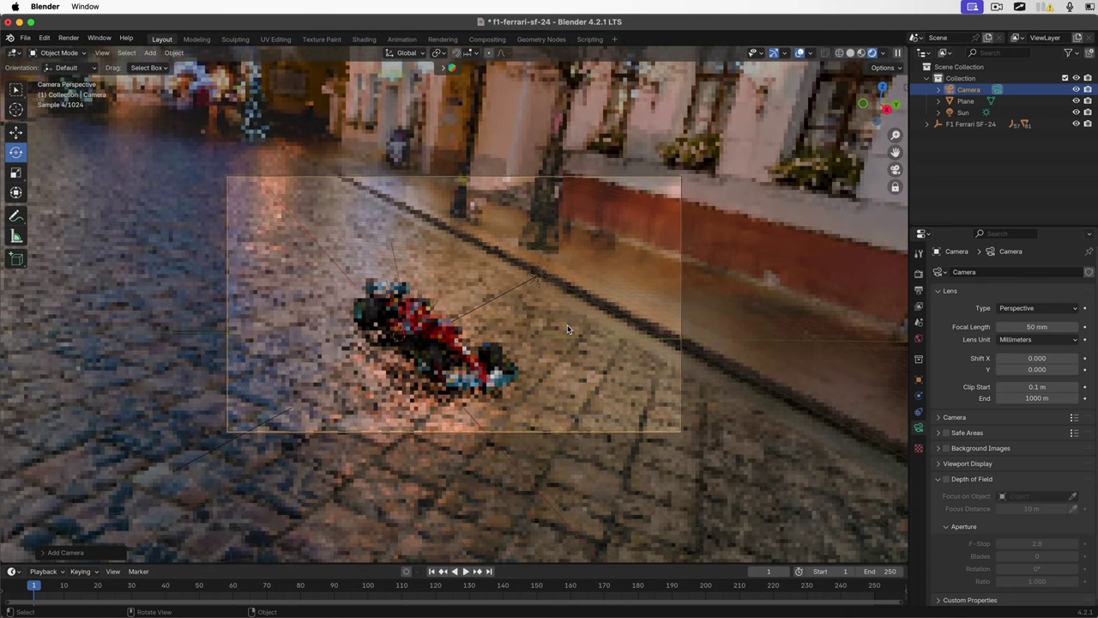
{"action": "scroll", "coordinate": [567, 328], "scroll_direction": "up", "scroll_amount": 2}
{"action": "scroll", "coordinate": [567, 328], "scroll_direction": "up", "scroll_amount": 3}
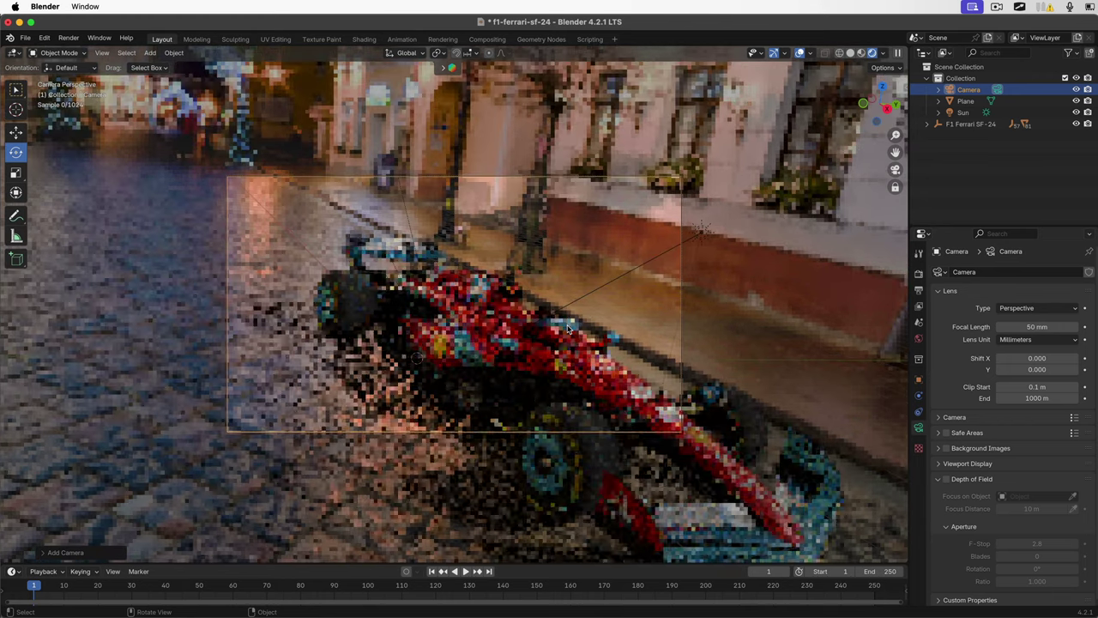
{"action": "scroll", "coordinate": [567, 329], "scroll_direction": "down", "scroll_amount": 2}
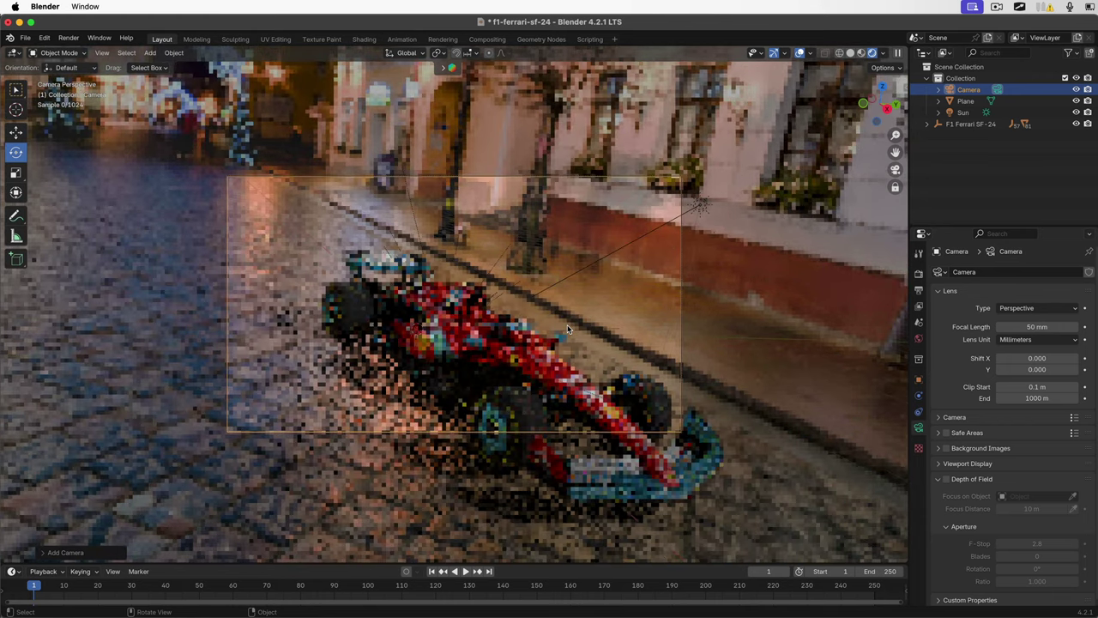
{"action": "scroll", "coordinate": [567, 329], "scroll_direction": "up", "scroll_amount": 2}
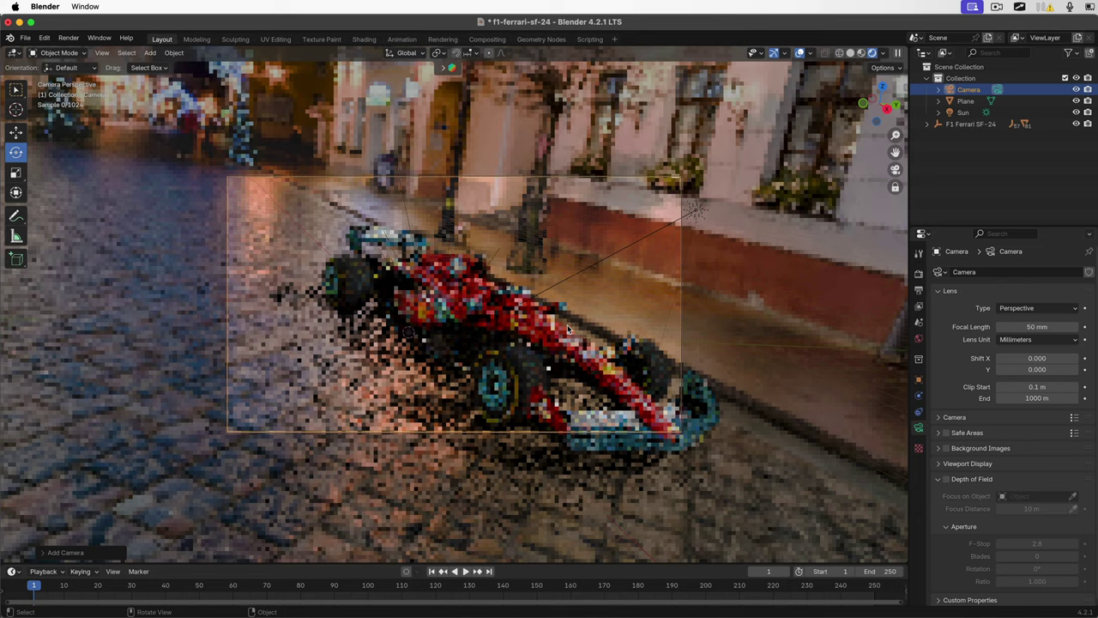
{"action": "scroll", "coordinate": [567, 329], "scroll_direction": "left", "scroll_amount": 2}
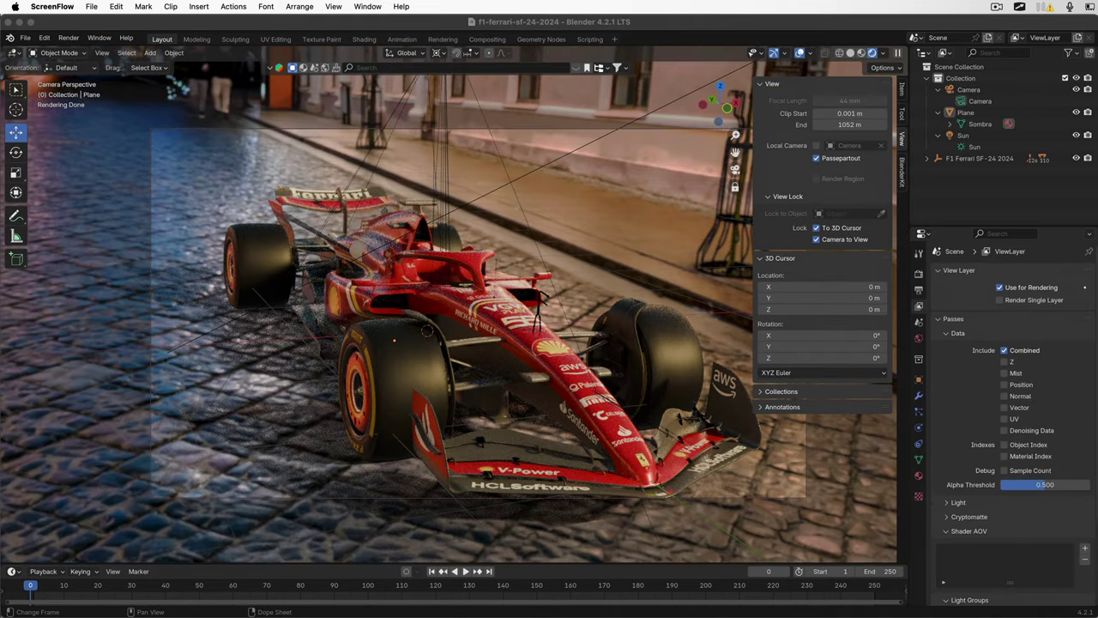
In the f1-ferrari-sf-24-2024 file, hide the view settings and set the Cycles render's maximum samples to 100.
{"action": "left_click", "coordinate": [904, 141]}
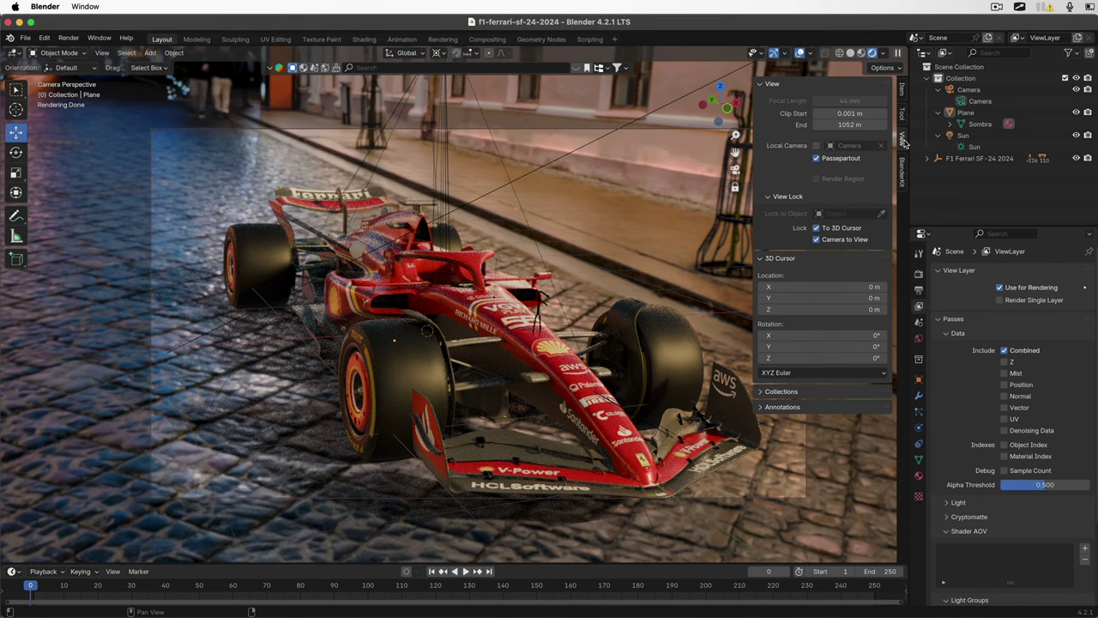
{"action": "key", "text": "n"}
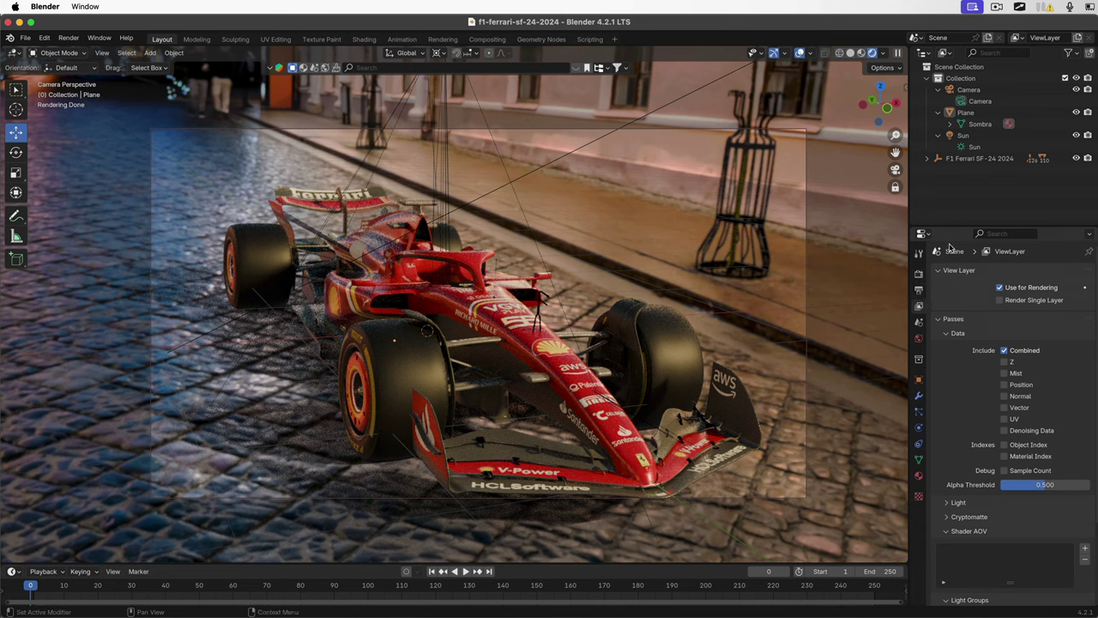
{"action": "left_click", "coordinate": [919, 275]}
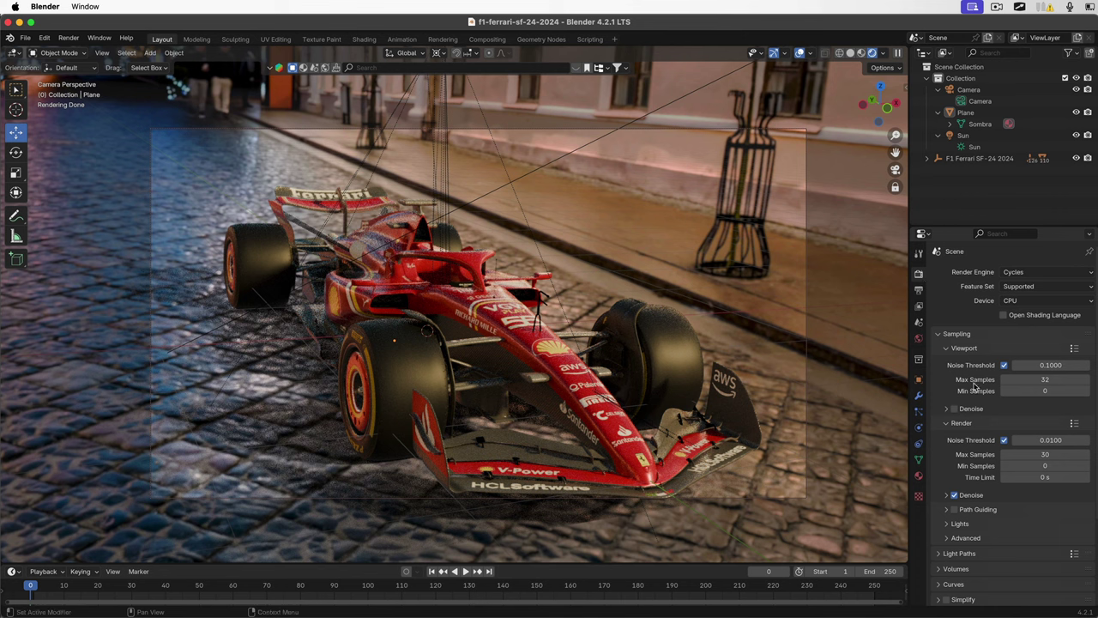
{"action": "left_click", "coordinate": [946, 349]}
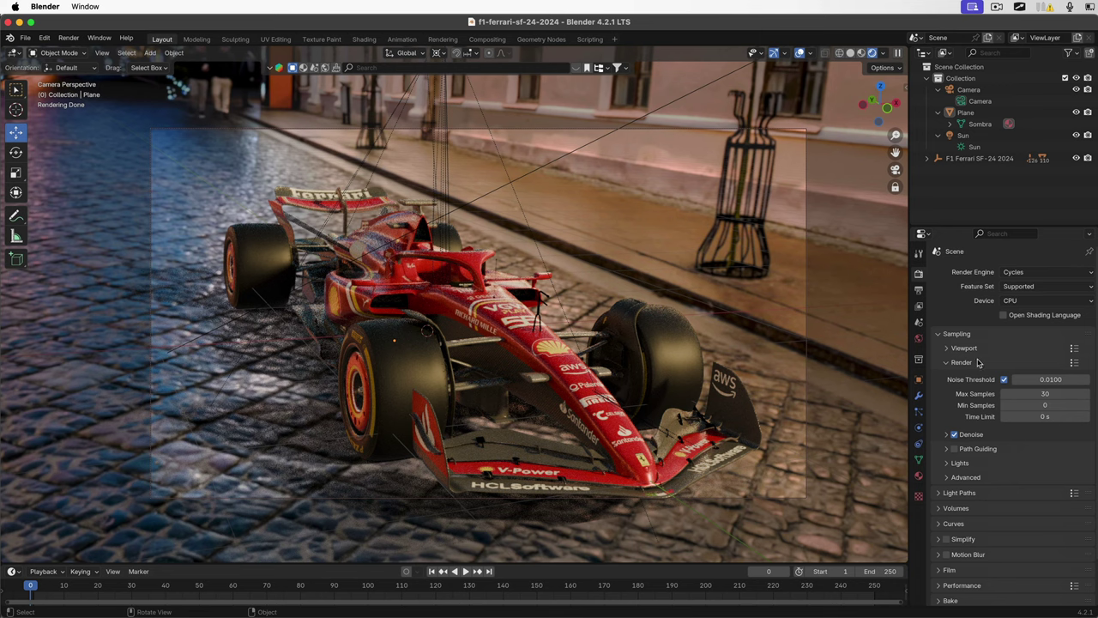
{"action": "left_click", "coordinate": [961, 363]}
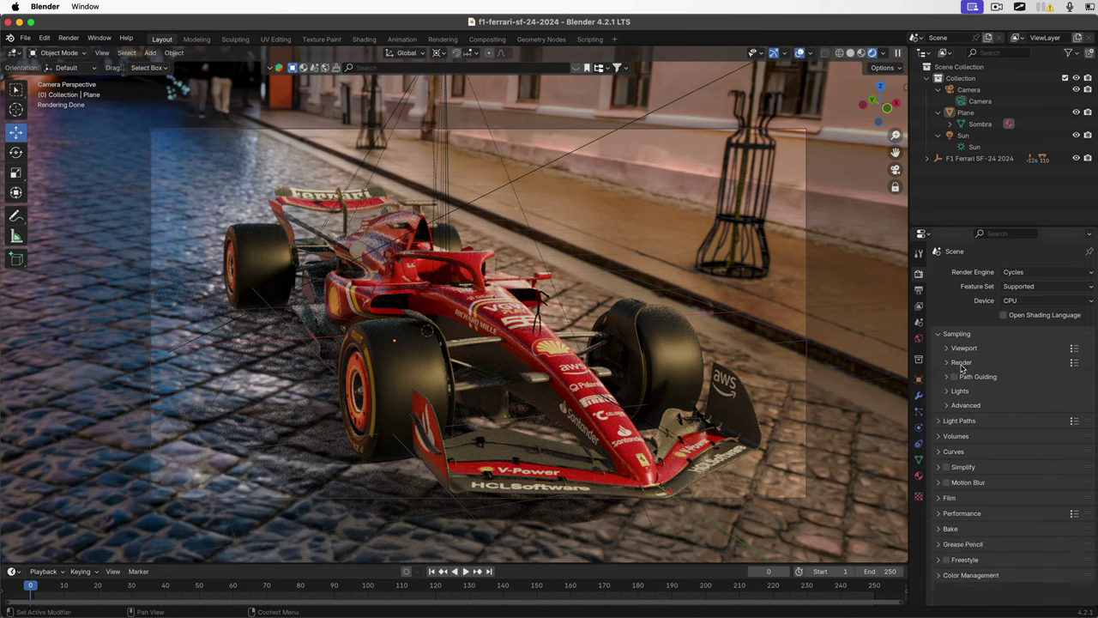
{"action": "left_click", "coordinate": [962, 364]}
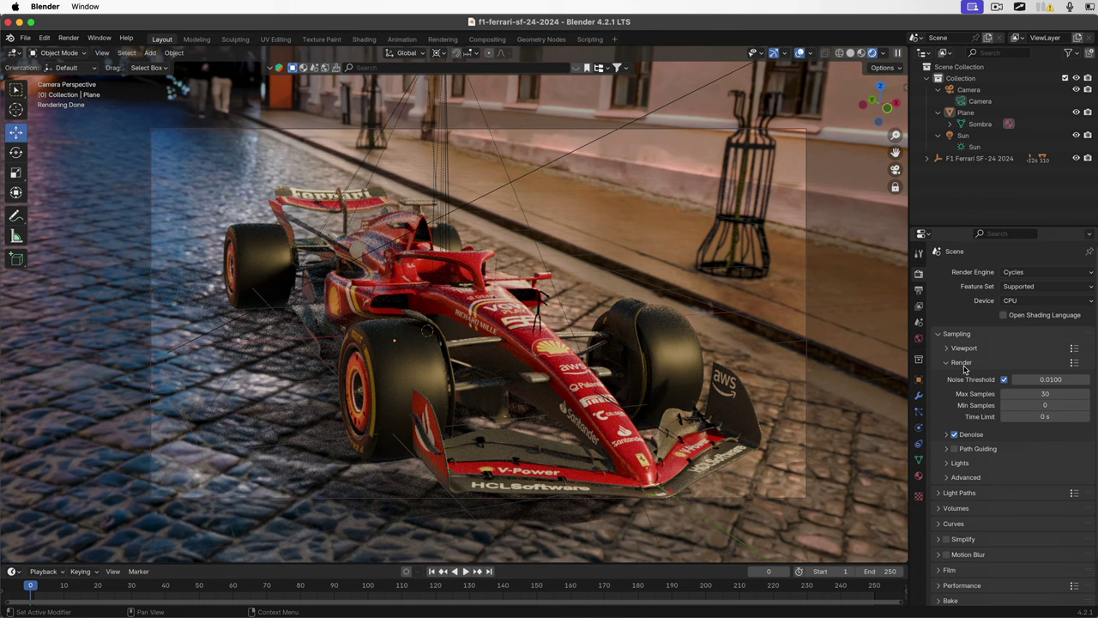
{"action": "left_click", "coordinate": [1031, 393]}
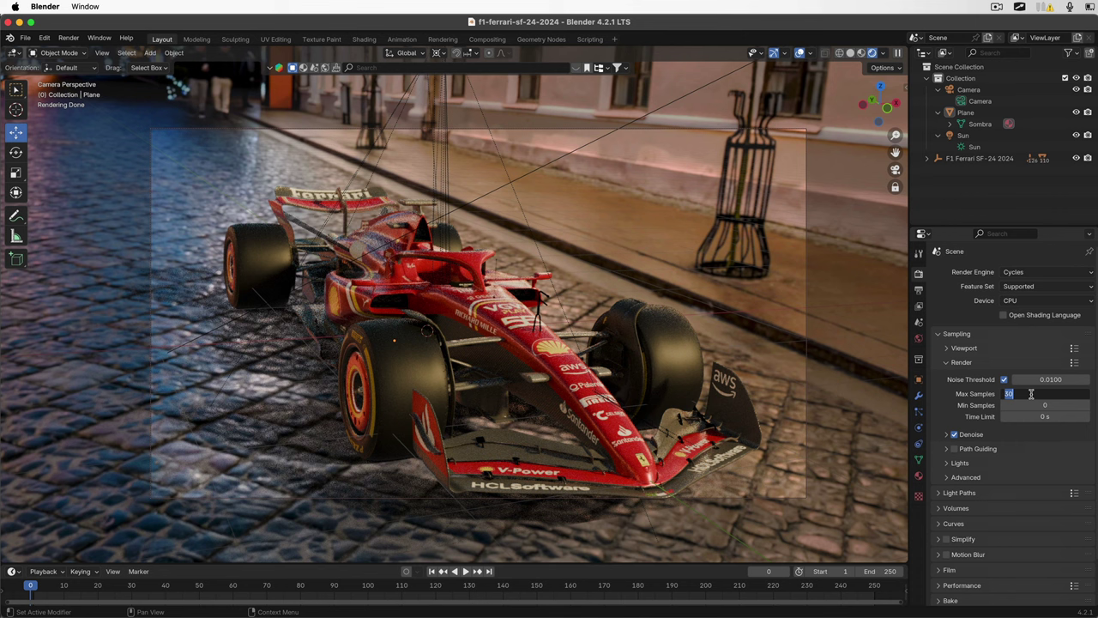
{"action": "type", "text": "100"}
{"action": "key", "text": "Return"}
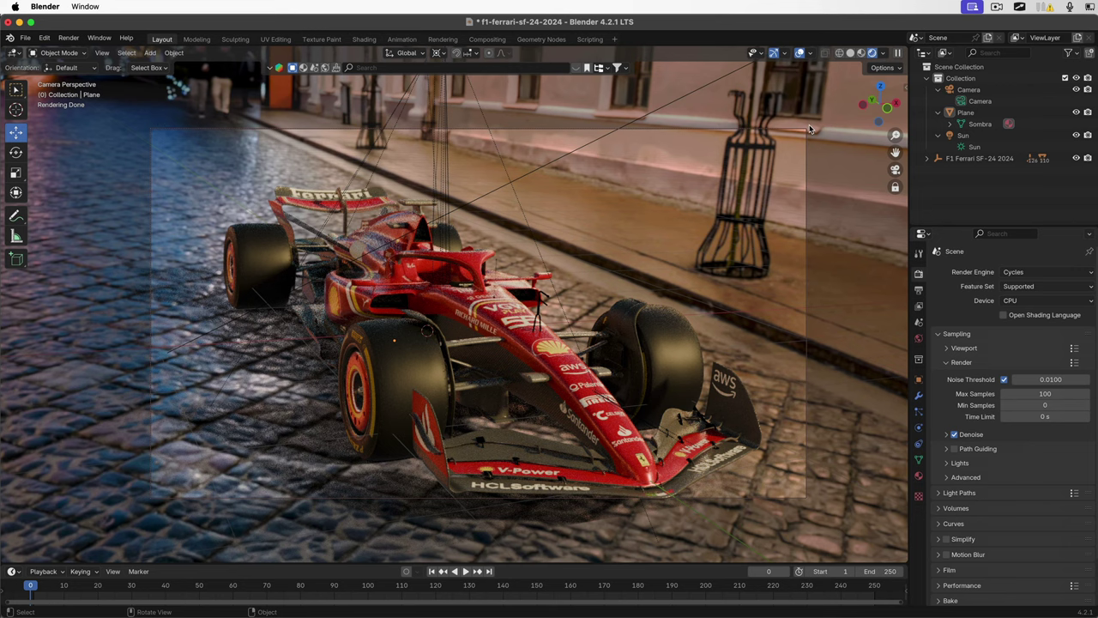
Select the camera, switch to the Rendering workspace and render a still image of the scene.
{"action": "left_click", "coordinate": [978, 100]}
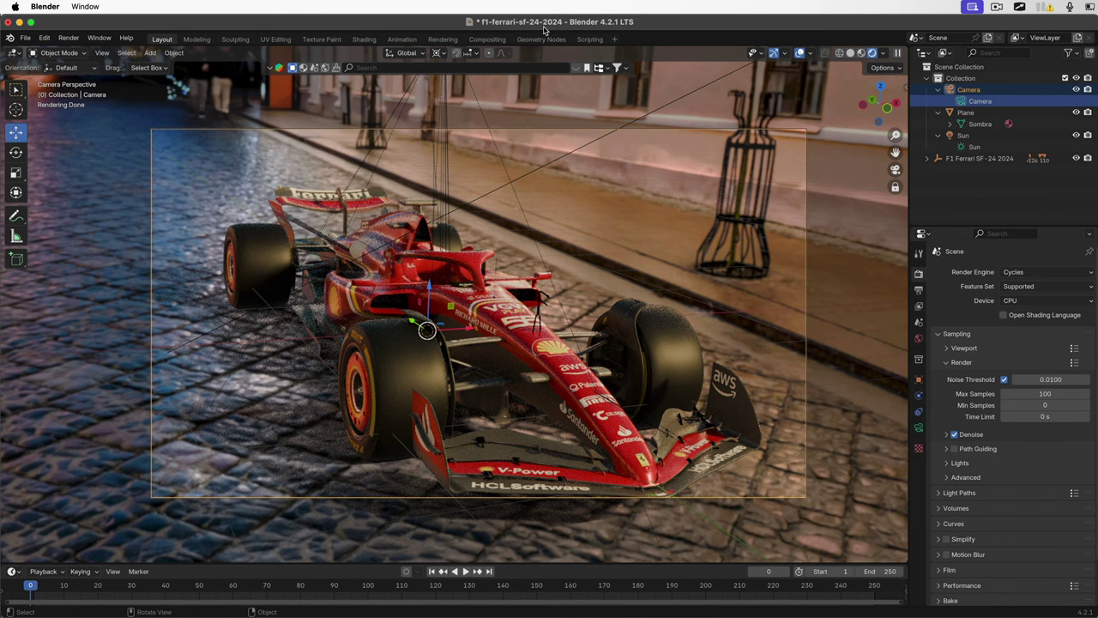
{"action": "left_click", "coordinate": [442, 39]}
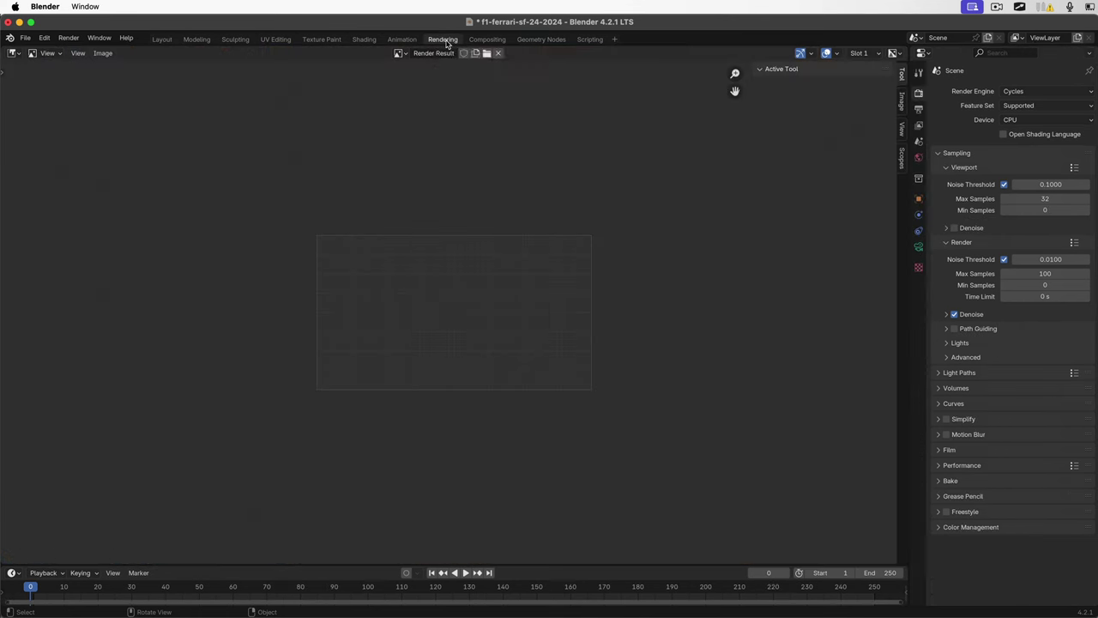
{"action": "left_click", "coordinate": [68, 39]}
{"action": "left_click", "coordinate": [69, 41]}
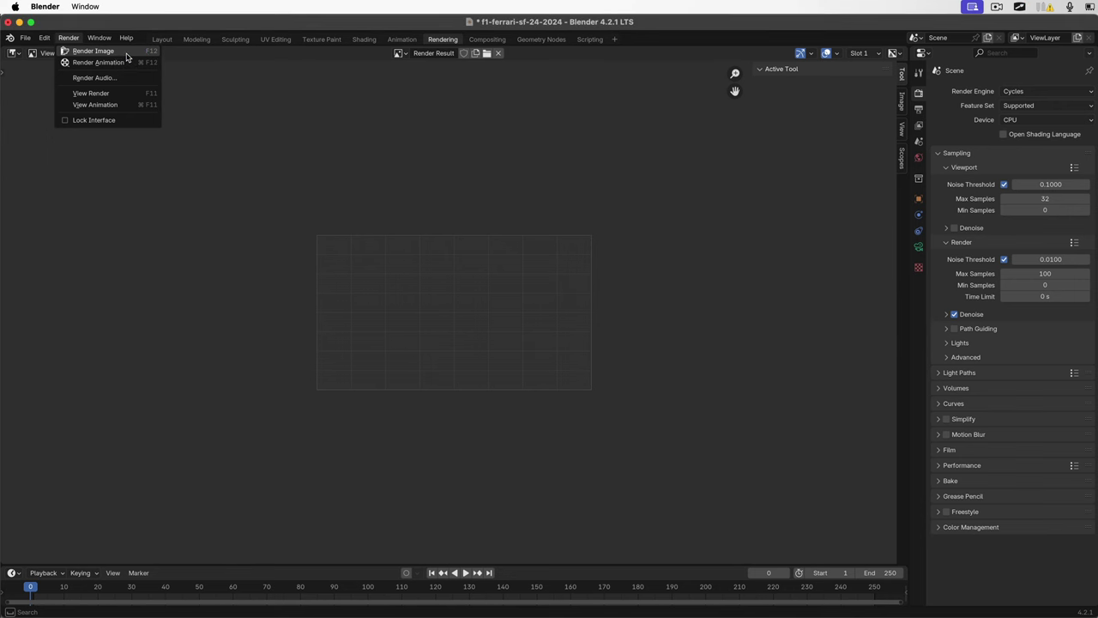
{"action": "left_click", "coordinate": [126, 55]}
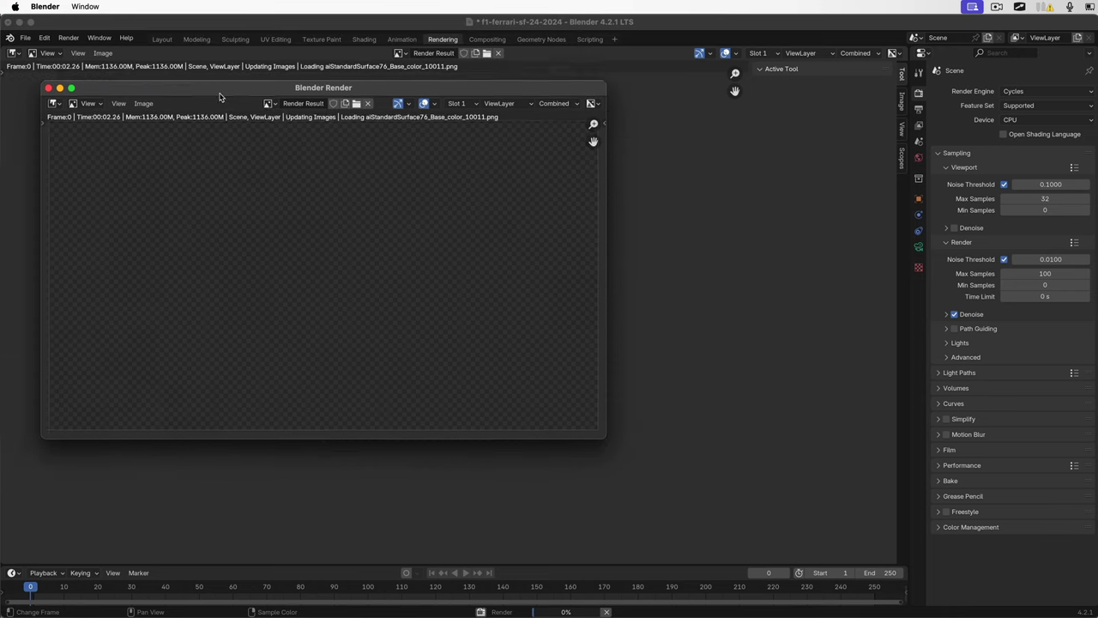